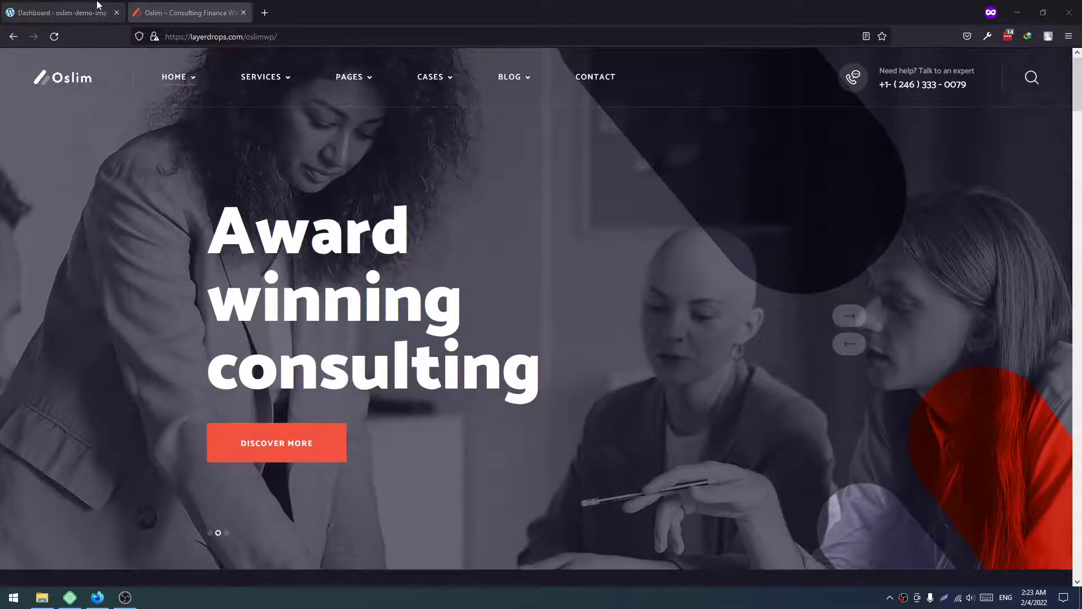
Switch to the browser tab showing the local oslim-demo-import WordPress site.
{"action": "left_click", "coordinate": [63, 13]}
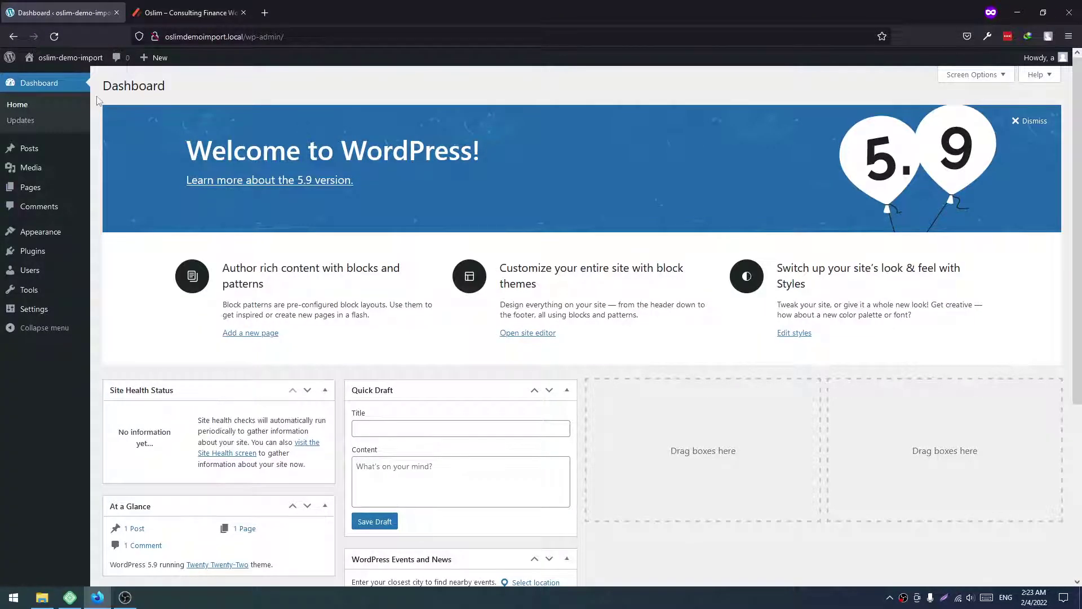
{"action": "mouse_move", "coordinate": [70, 58]}
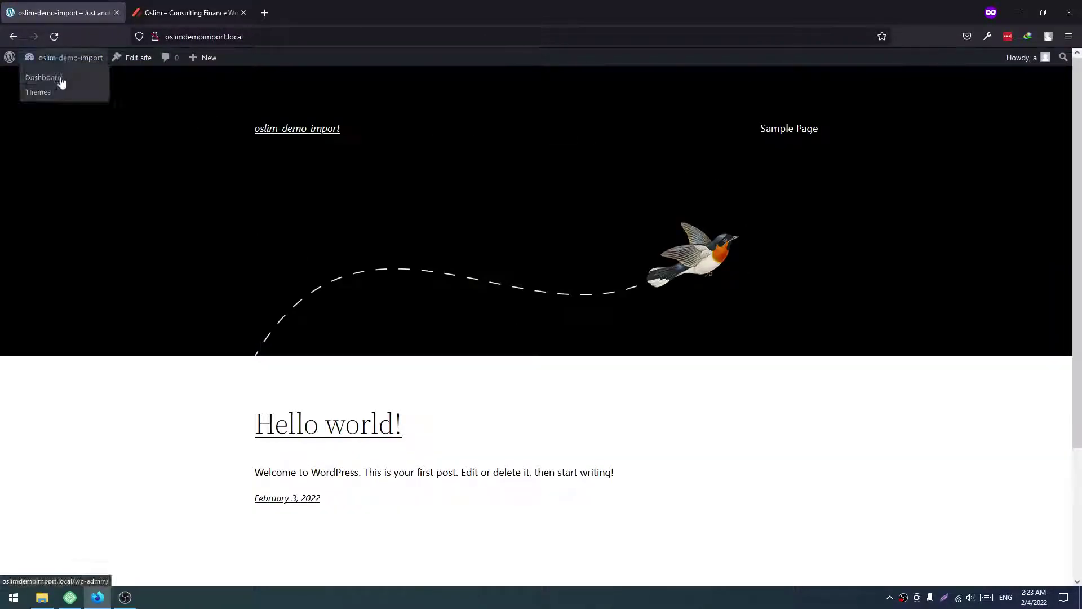
From the Dashboard, inspect the oslim-wp-full package and its oslim-shape-psds folder in File Explorer.
{"action": "left_click", "coordinate": [49, 78]}
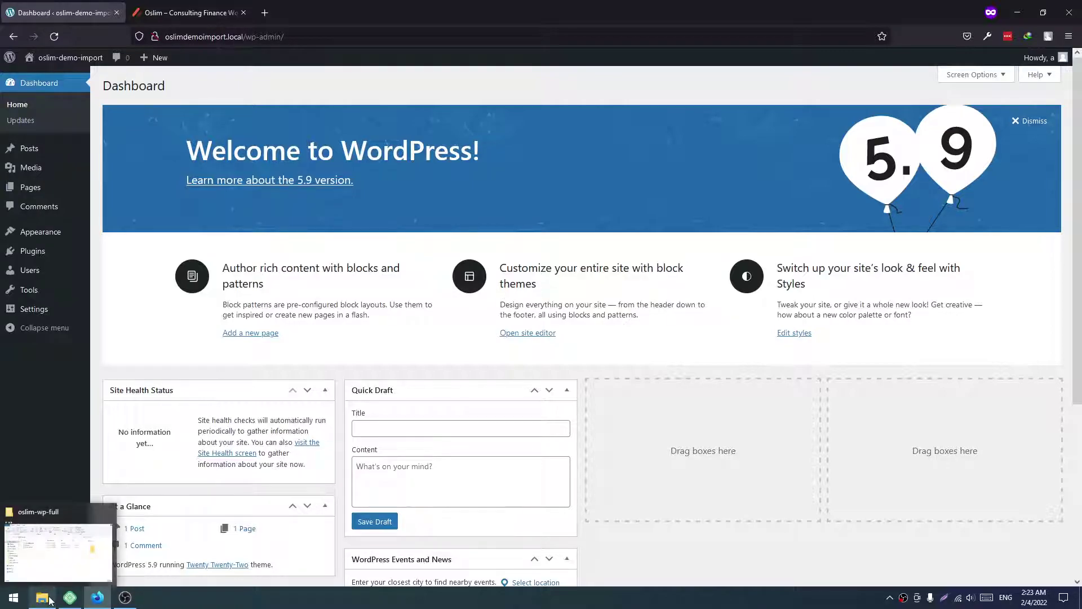
{"action": "left_click", "coordinate": [54, 552]}
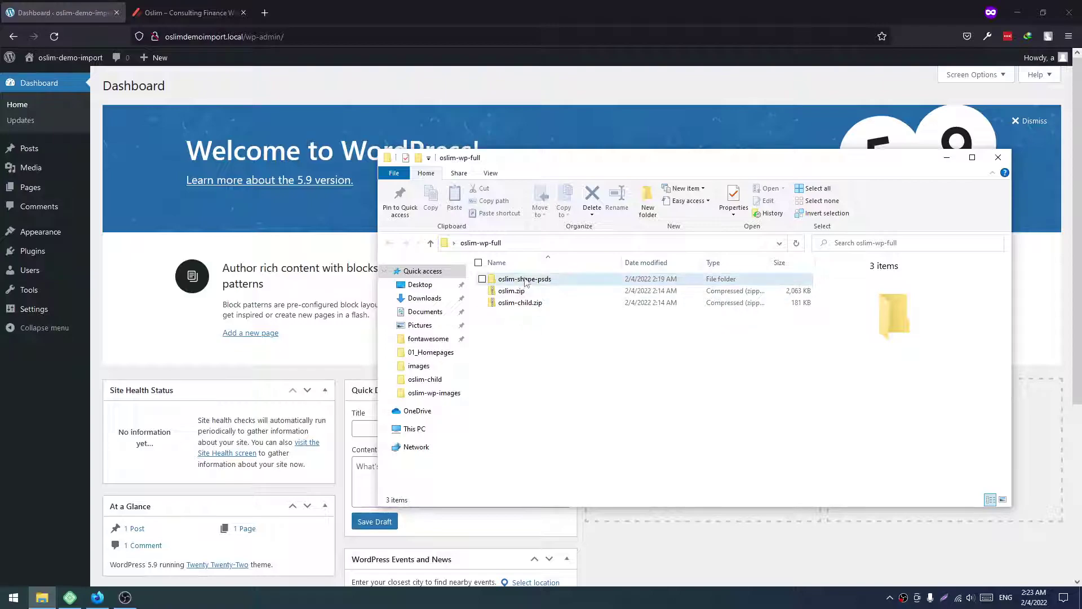
{"action": "double_click", "coordinate": [525, 280]}
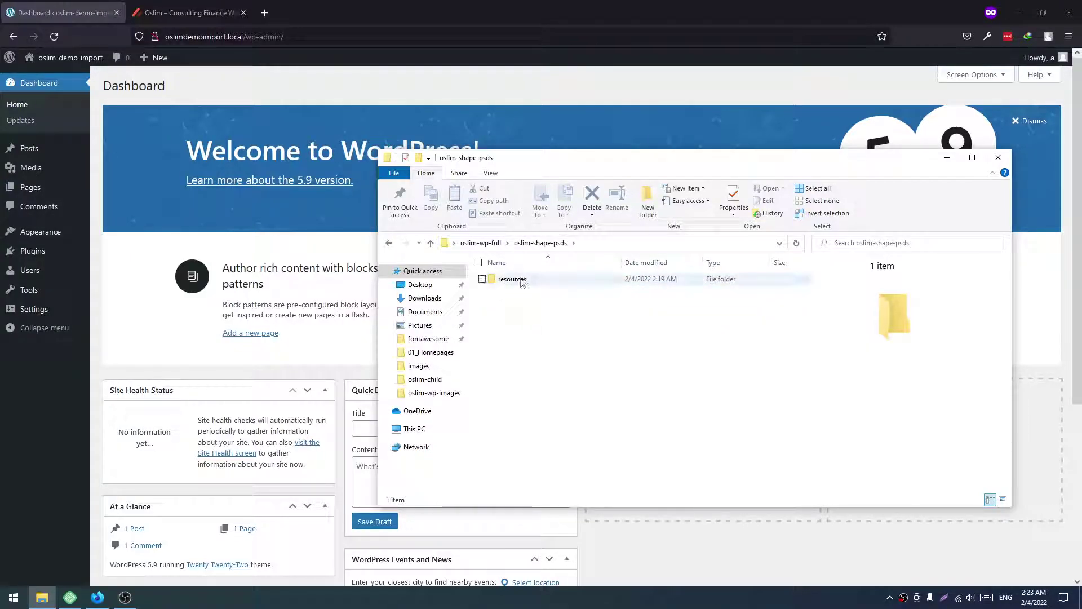
{"action": "left_click", "coordinate": [480, 242]}
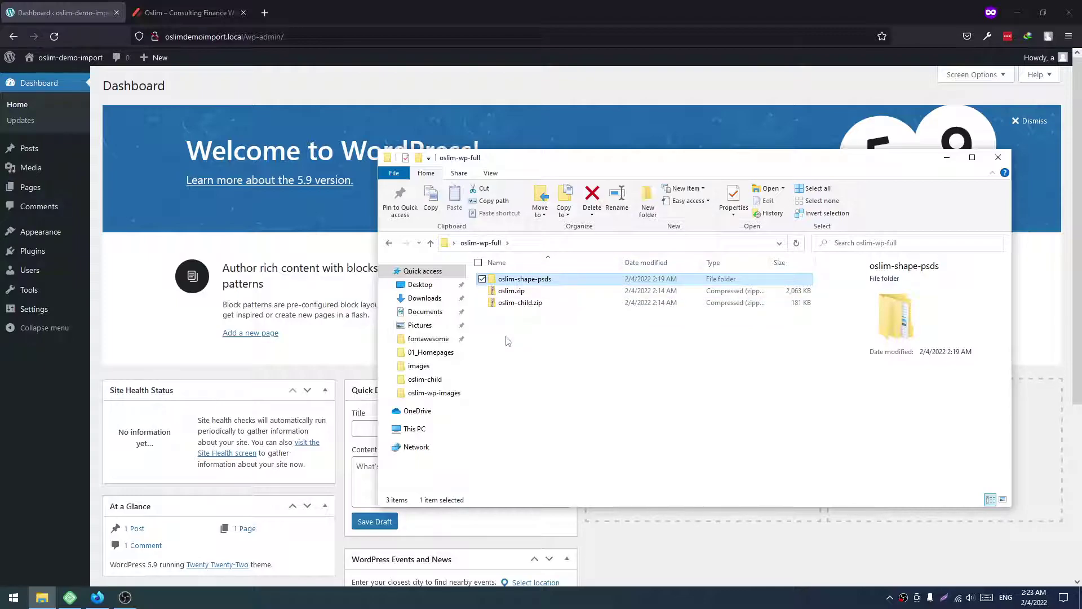
{"action": "left_click", "coordinate": [554, 313]}
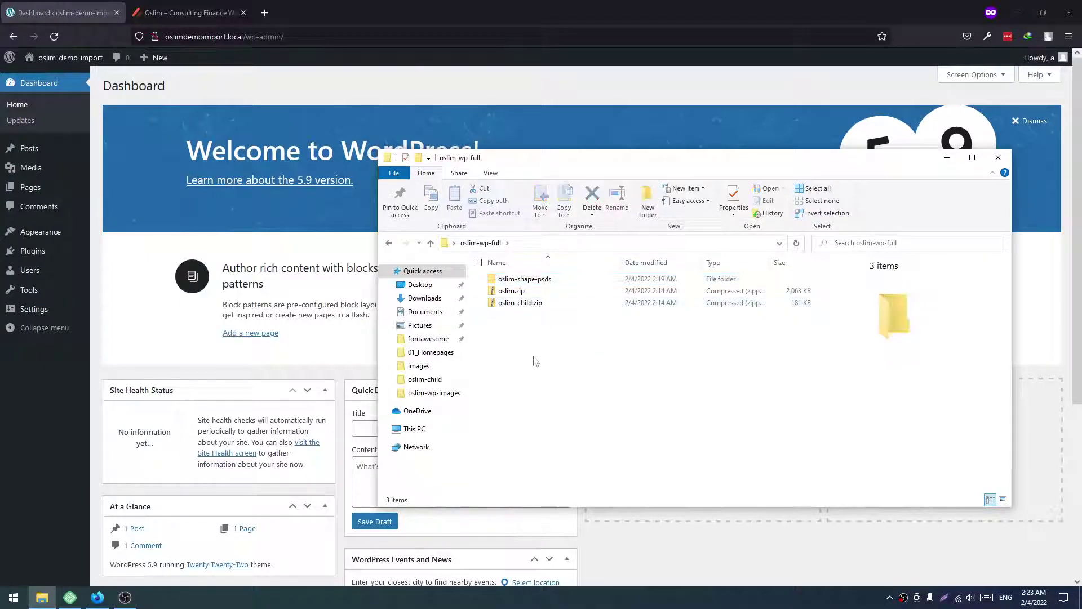
Upload oslim.zip through Appearance > Themes > Add New and install it.
{"action": "left_click", "coordinate": [31, 392]}
{"action": "mouse_move", "coordinate": [40, 232]}
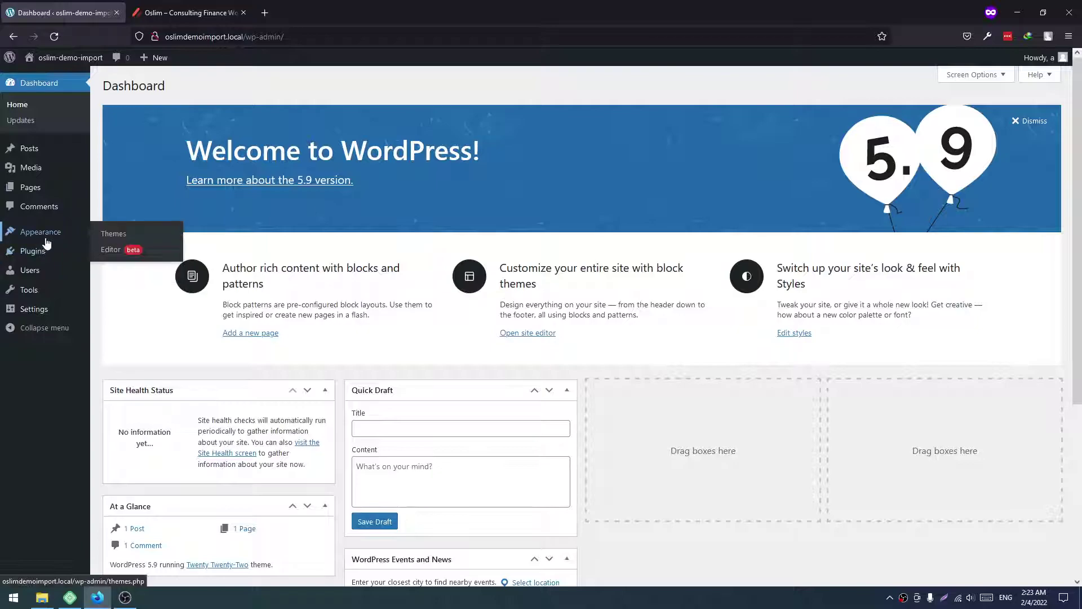
{"action": "left_click", "coordinate": [114, 233]}
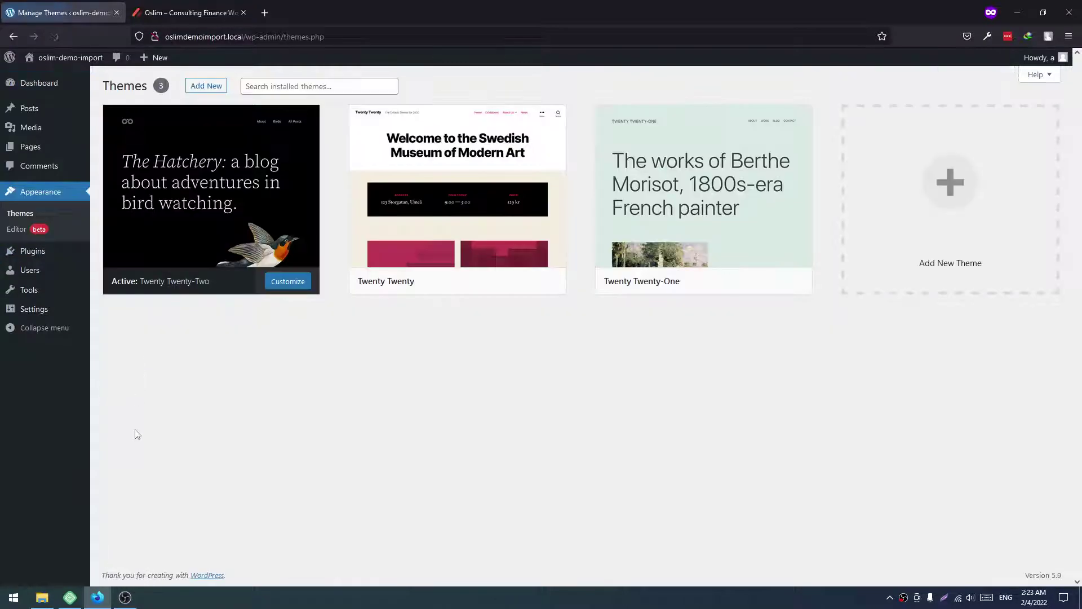
{"action": "left_click", "coordinate": [206, 85]}
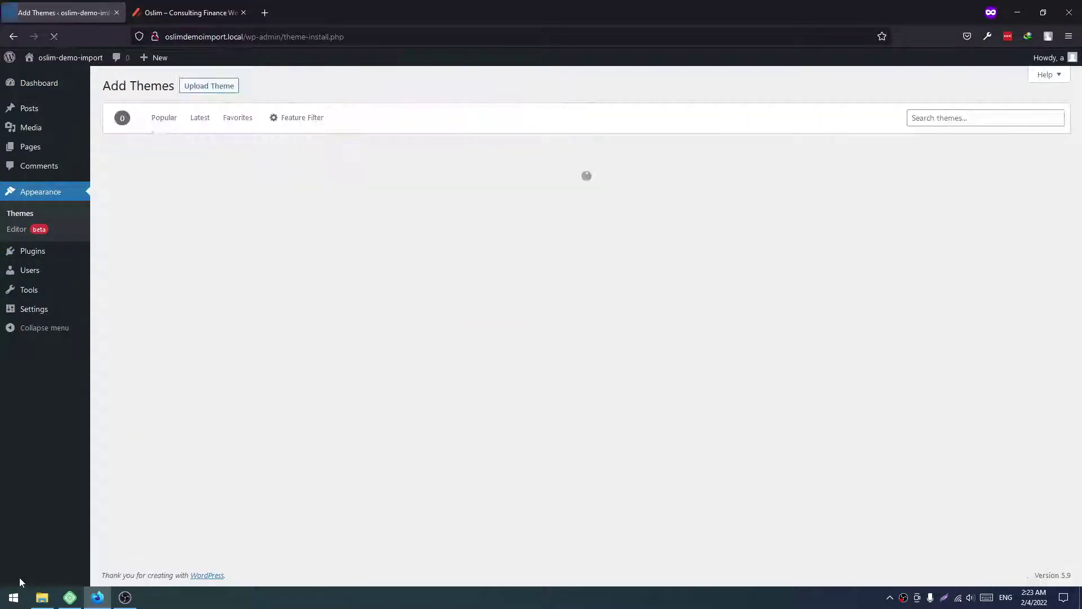
{"action": "left_click", "coordinate": [42, 598]}
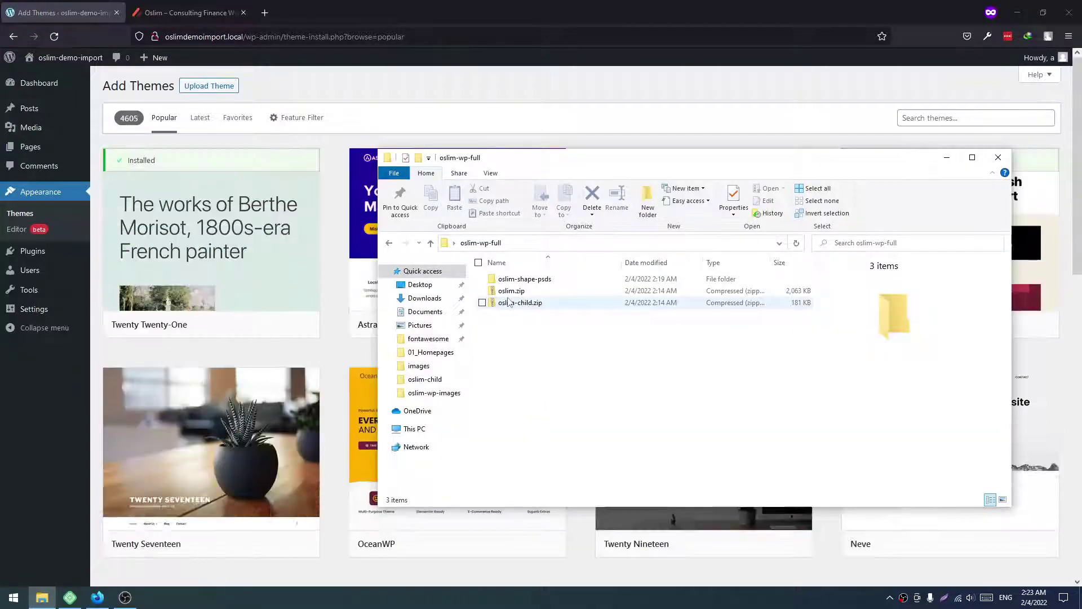
{"action": "left_click", "coordinate": [218, 91]}
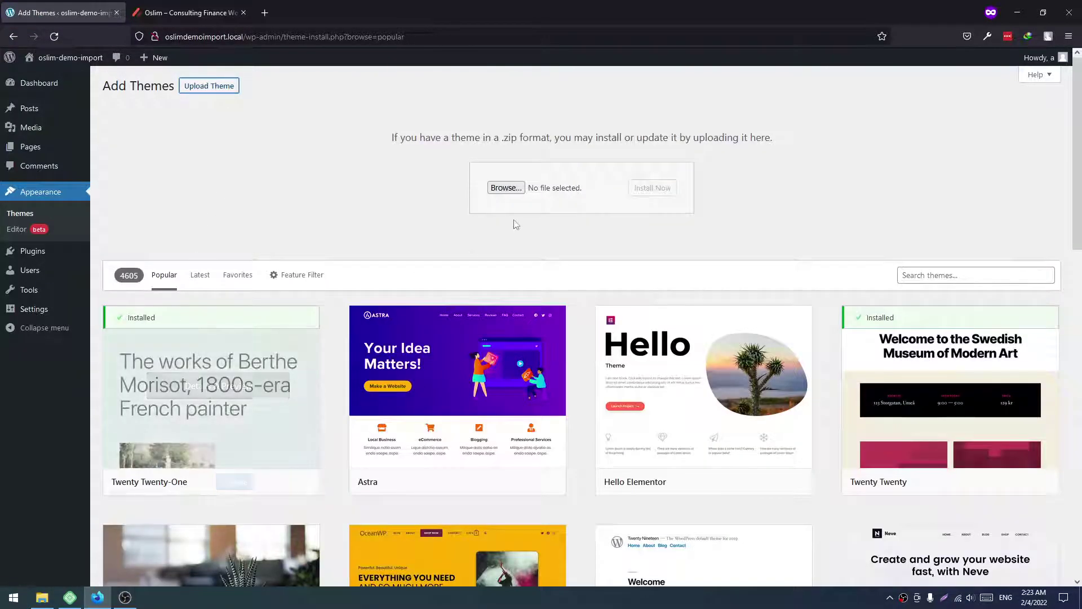
{"action": "left_click", "coordinate": [43, 597]}
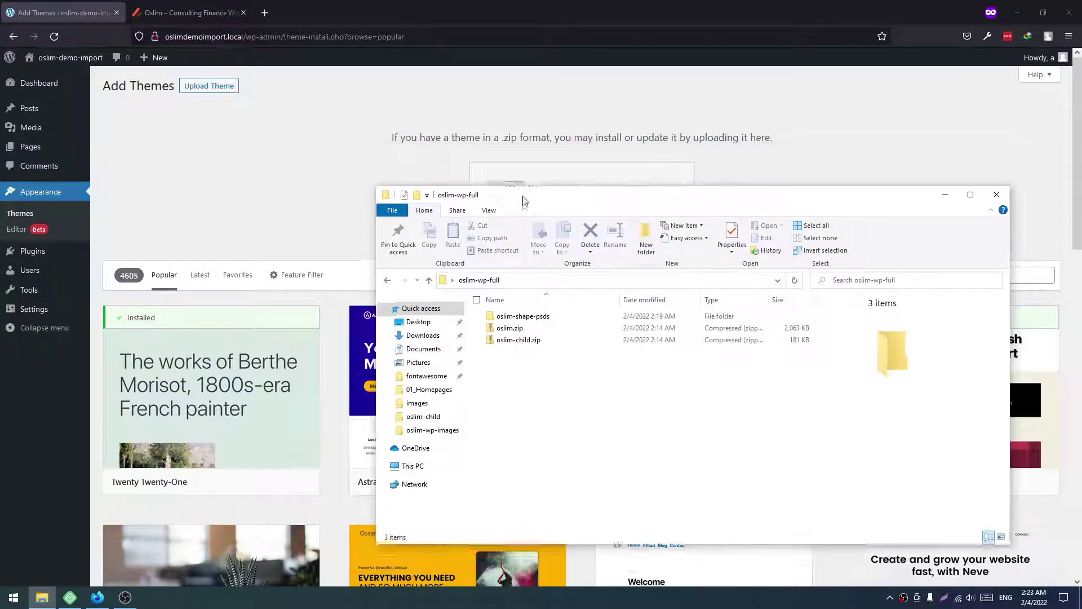
{"action": "left_click_drag", "start_coordinate": [526, 161], "coordinate": [514, 319]}
{"action": "left_click_drag", "start_coordinate": [498, 451], "coordinate": [542, 187]}
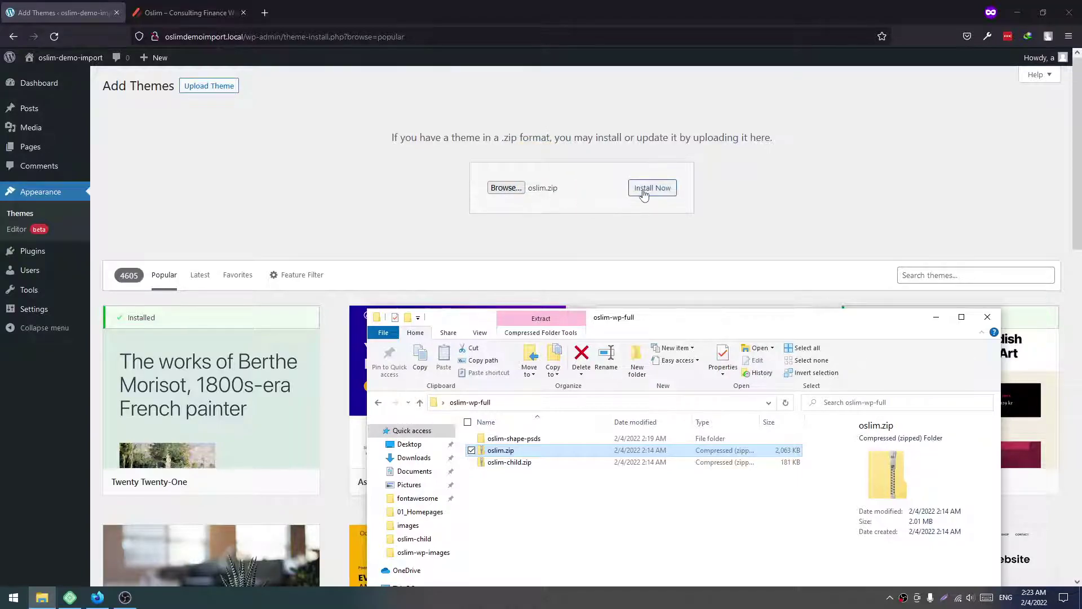
{"action": "left_click", "coordinate": [651, 188]}
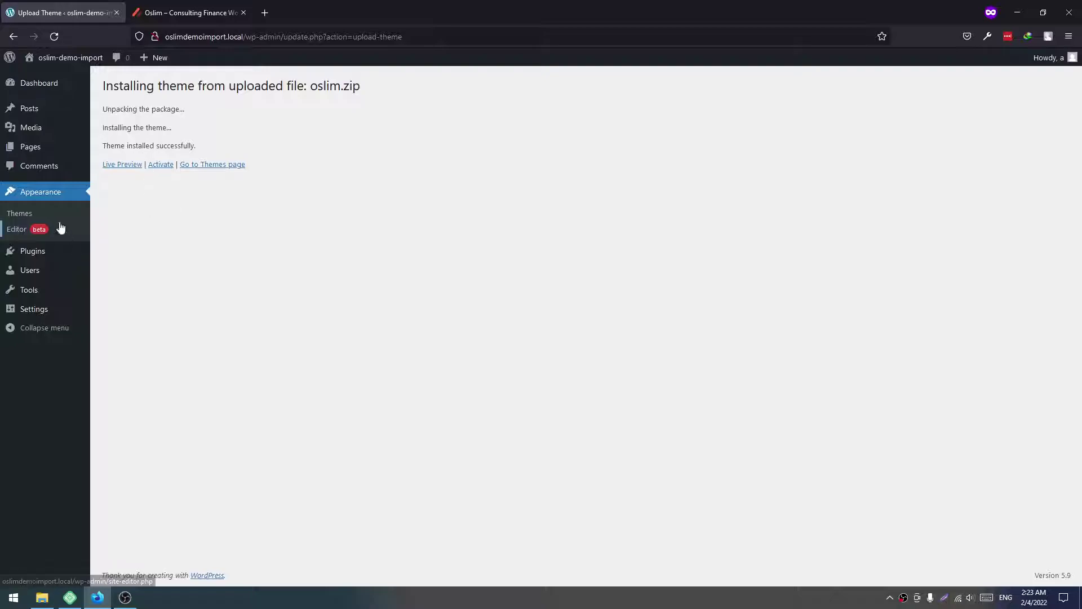
Upload and install oslim-child.zip, then activate the Oslim Child theme.
{"action": "left_click", "coordinate": [31, 216]}
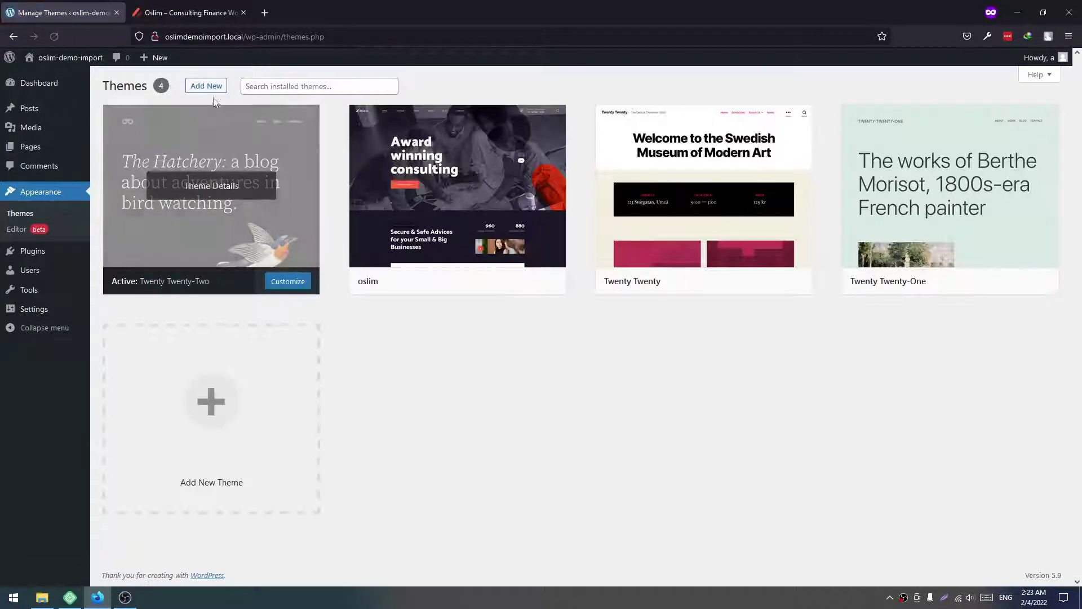
{"action": "left_click", "coordinate": [206, 86]}
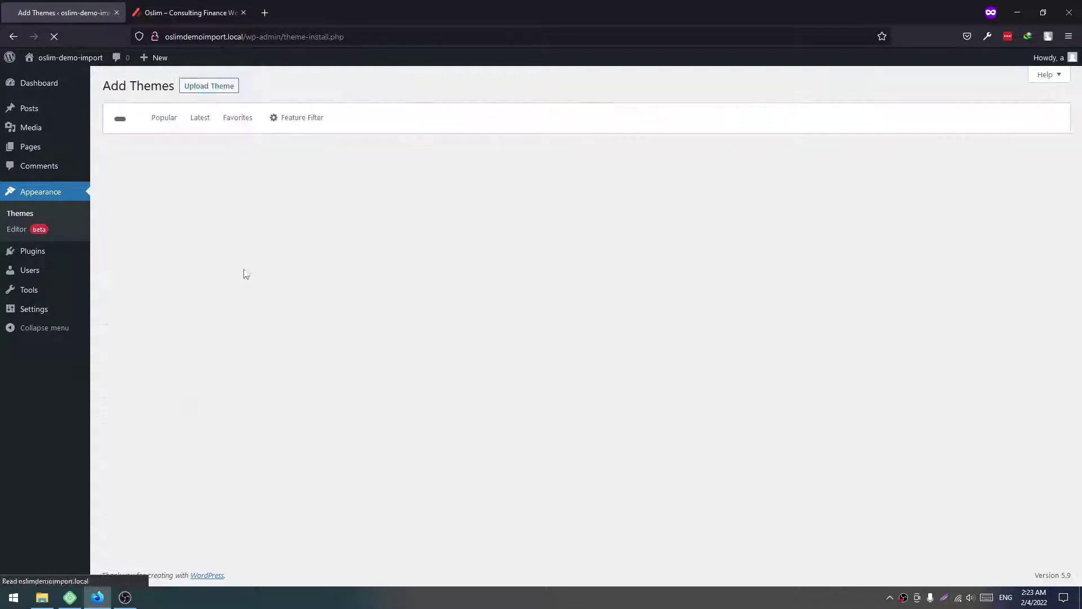
{"action": "left_click", "coordinate": [41, 597]}
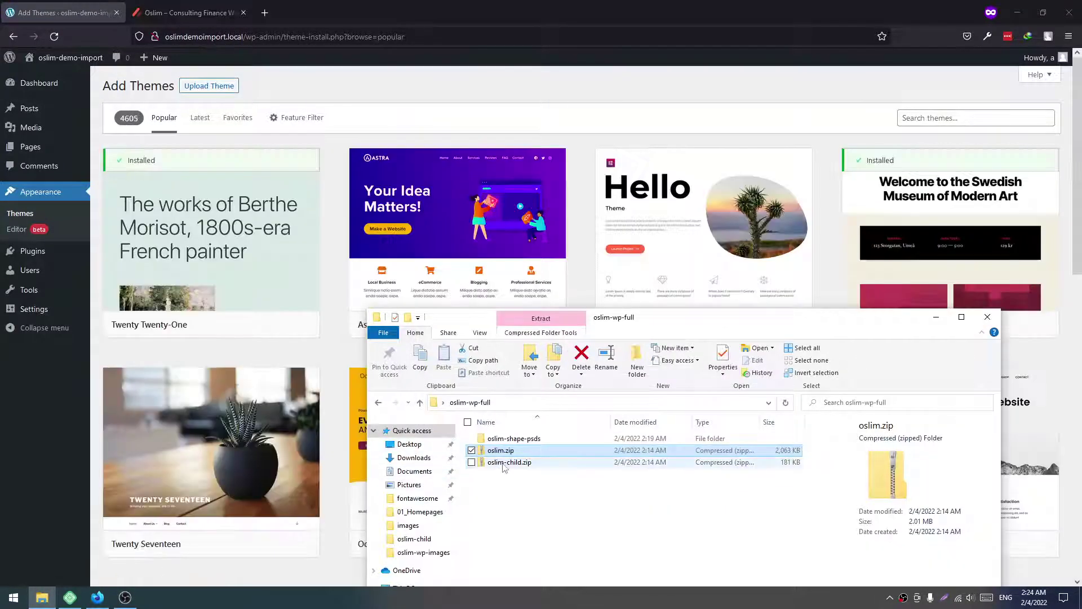
{"action": "left_click", "coordinate": [209, 85]}
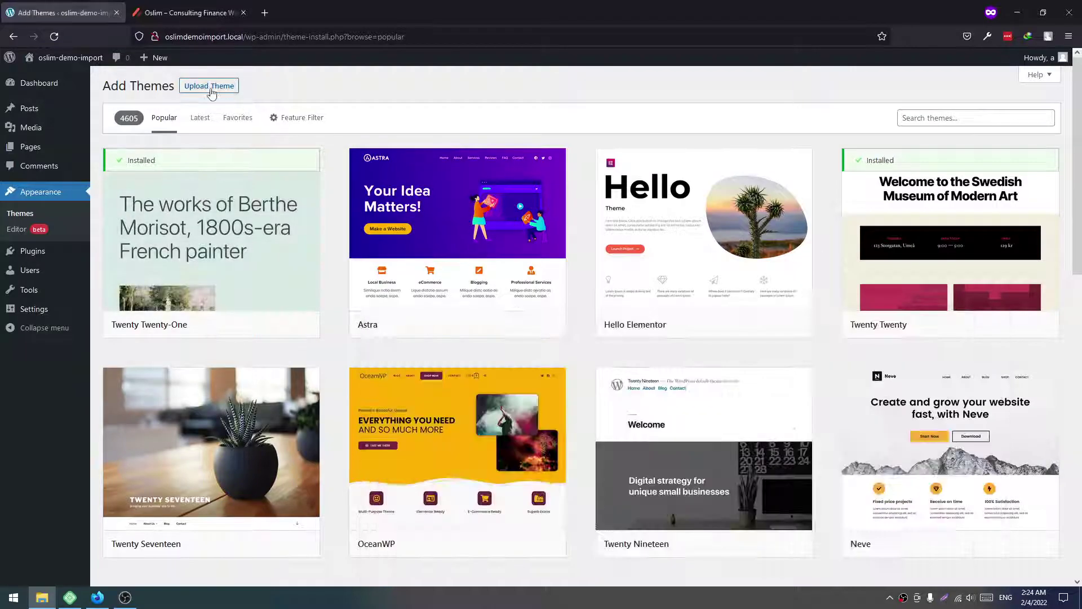
{"action": "left_click", "coordinate": [41, 597]}
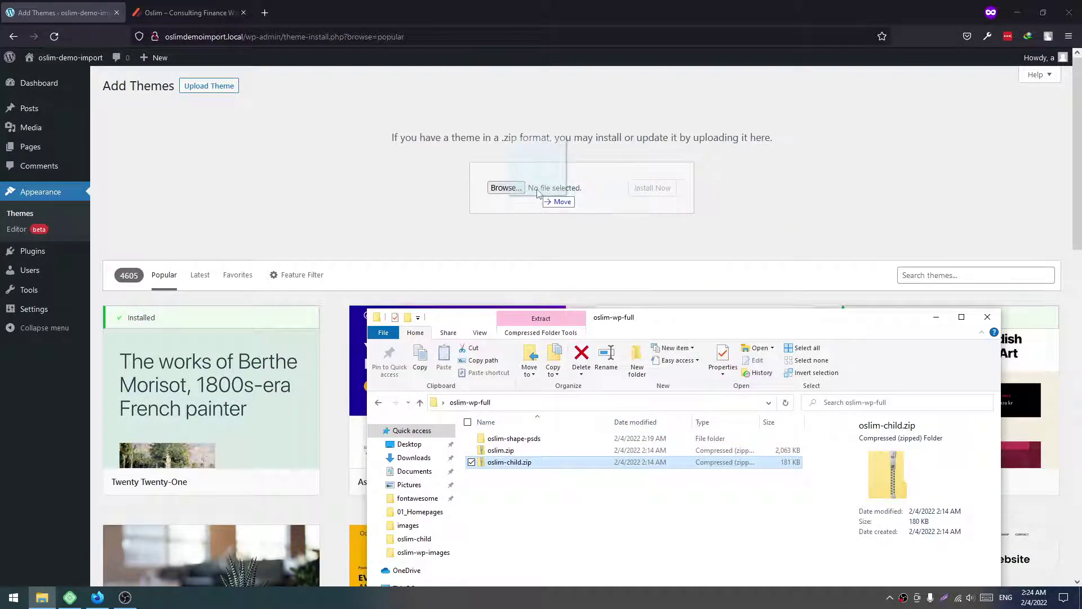
{"action": "left_click_drag", "start_coordinate": [507, 463], "coordinate": [542, 188]}
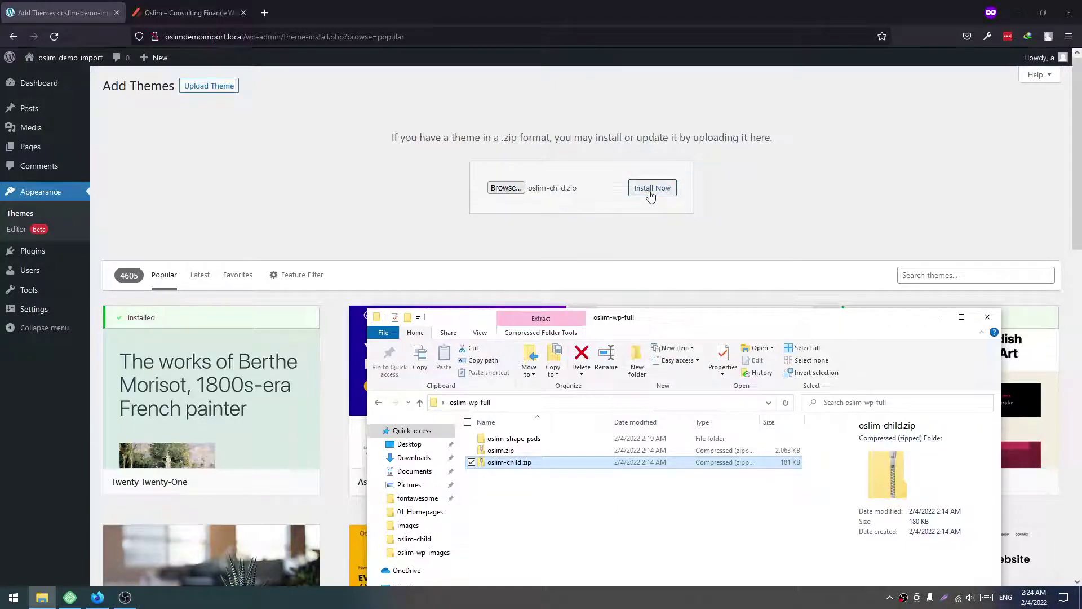
{"action": "left_click", "coordinate": [651, 190]}
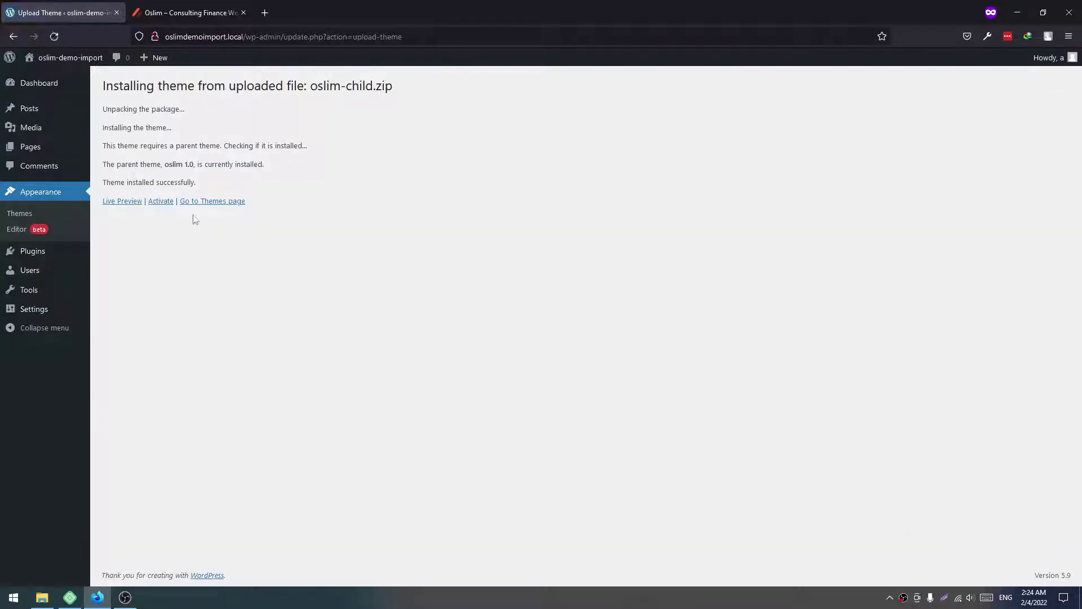
{"action": "left_click", "coordinate": [161, 200]}
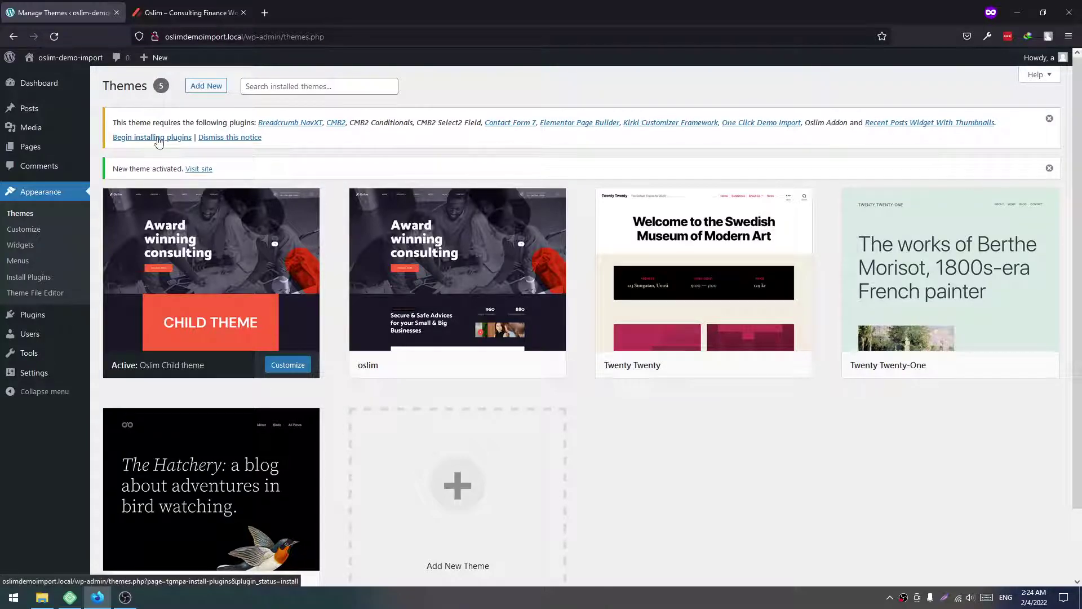
Select all ten required Oslim plugins and apply the Install bulk action.
{"action": "left_click", "coordinate": [159, 139]}
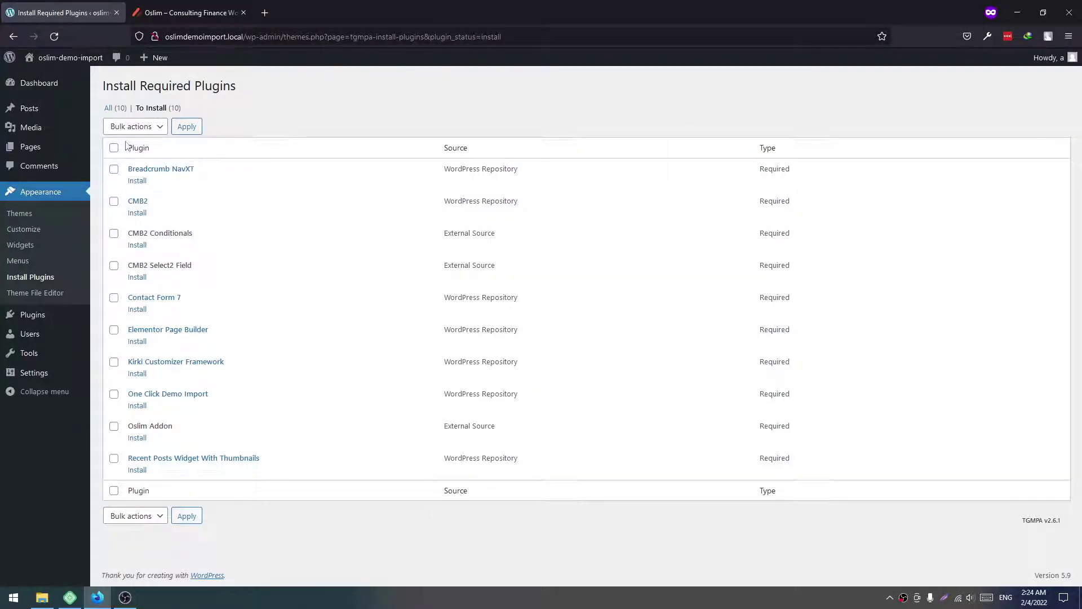
{"action": "left_click", "coordinate": [115, 147]}
{"action": "left_click", "coordinate": [135, 126]}
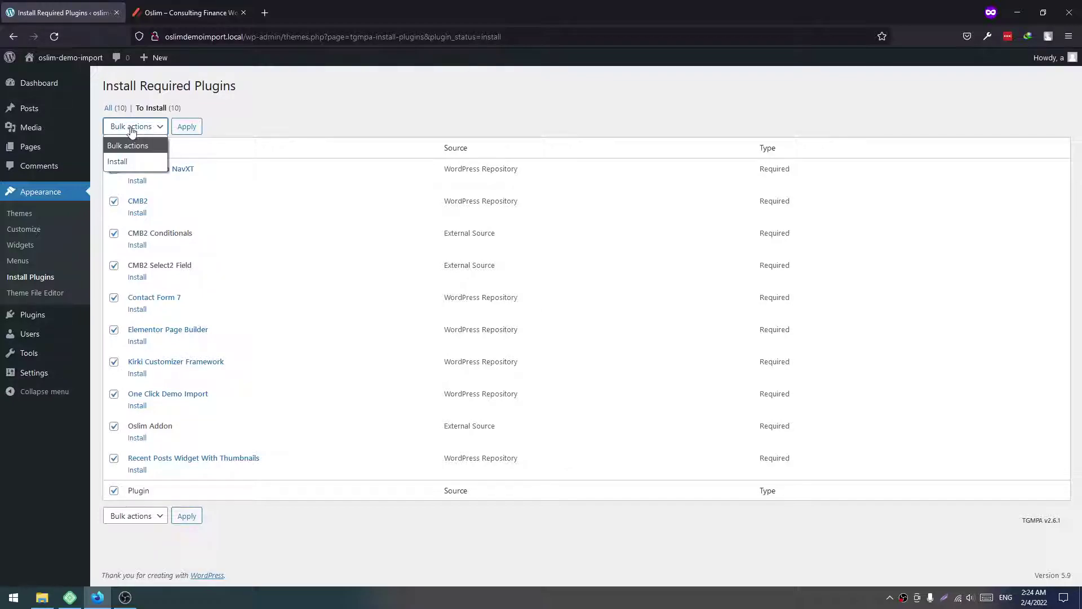
{"action": "left_click", "coordinate": [118, 162]}
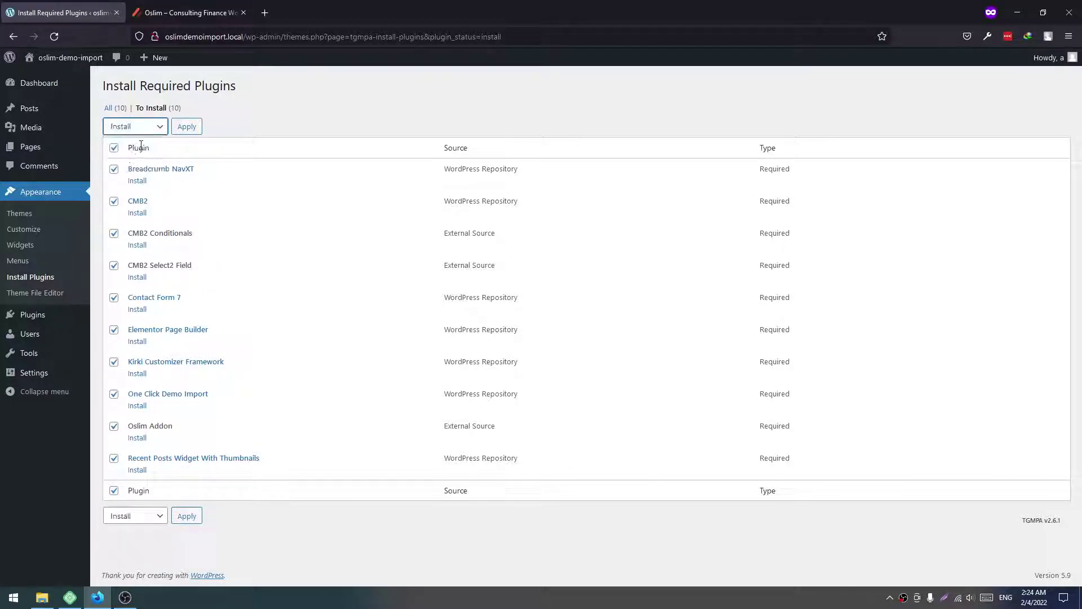
{"action": "left_click", "coordinate": [188, 129]}
{"action": "left_click", "coordinate": [187, 127]}
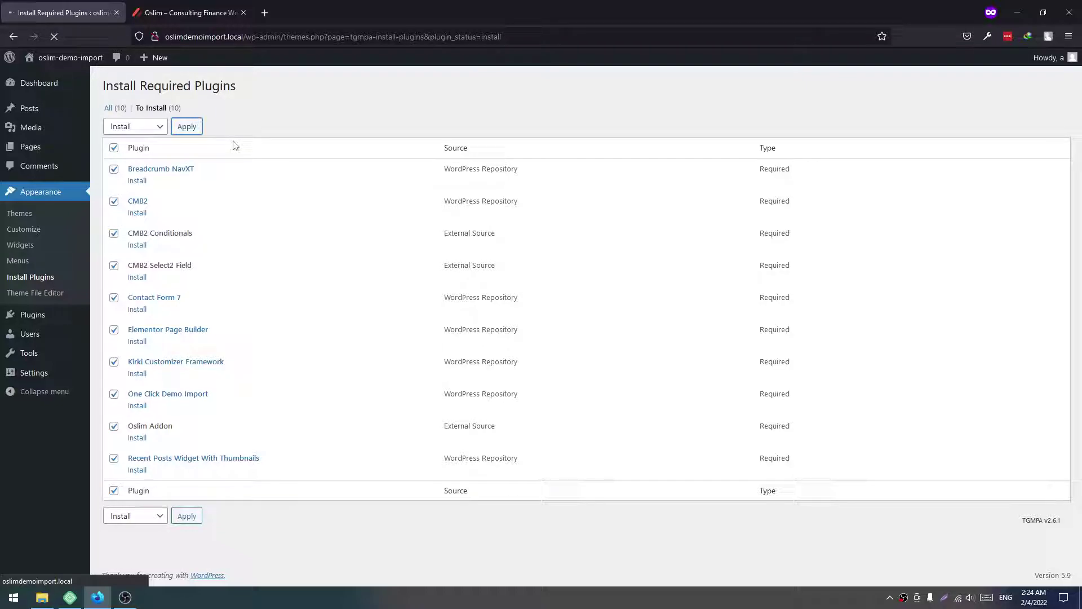
Switch to the browser tab with the live Oslim demo.
{"action": "left_click", "coordinate": [209, 11]}
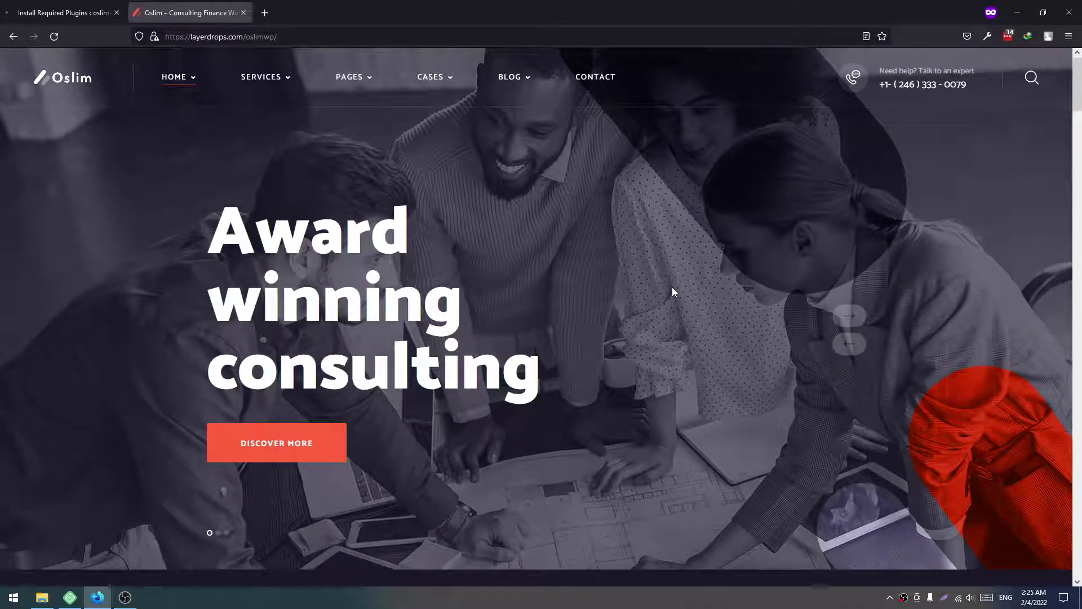
{"action": "scroll", "coordinate": [672, 287], "scroll_direction": "down", "scroll_amount": 5}
{"action": "scroll", "coordinate": [480, 314], "scroll_direction": "down", "scroll_amount": 3}
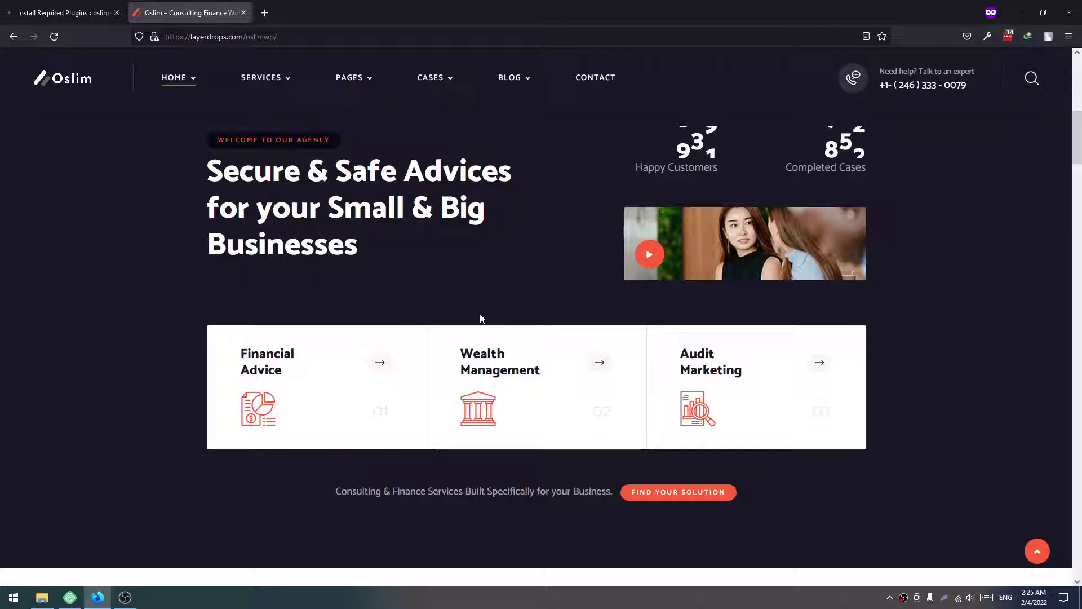
{"action": "scroll", "coordinate": [479, 317], "scroll_direction": "down", "scroll_amount": 8}
{"action": "scroll", "coordinate": [479, 316], "scroll_direction": "down", "scroll_amount": 1}
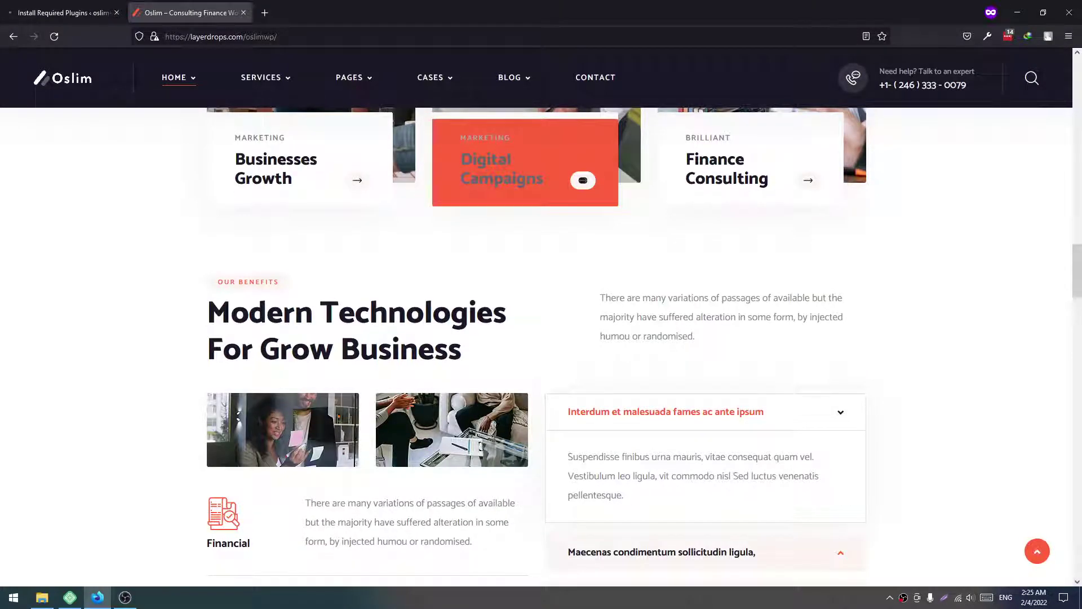
{"action": "scroll", "coordinate": [479, 314], "scroll_direction": "down", "scroll_amount": 8}
{"action": "scroll", "coordinate": [479, 314], "scroll_direction": "down", "scroll_amount": 4}
{"action": "scroll", "coordinate": [480, 313], "scroll_direction": "down", "scroll_amount": 2}
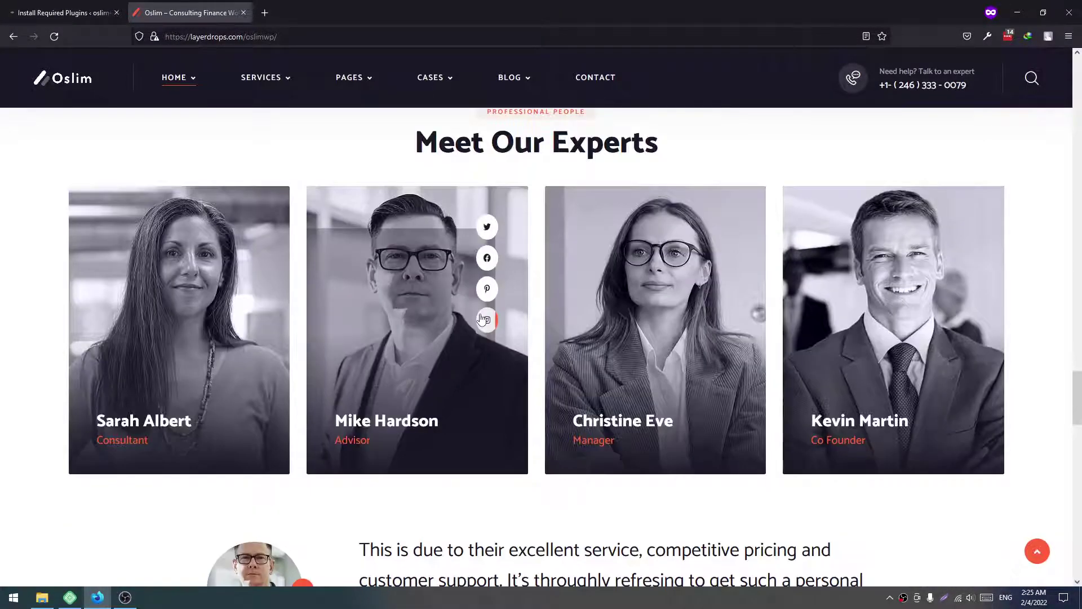
{"action": "scroll", "coordinate": [482, 320], "scroll_direction": "down", "scroll_amount": 10}
{"action": "scroll", "coordinate": [482, 320], "scroll_direction": "down", "scroll_amount": 5}
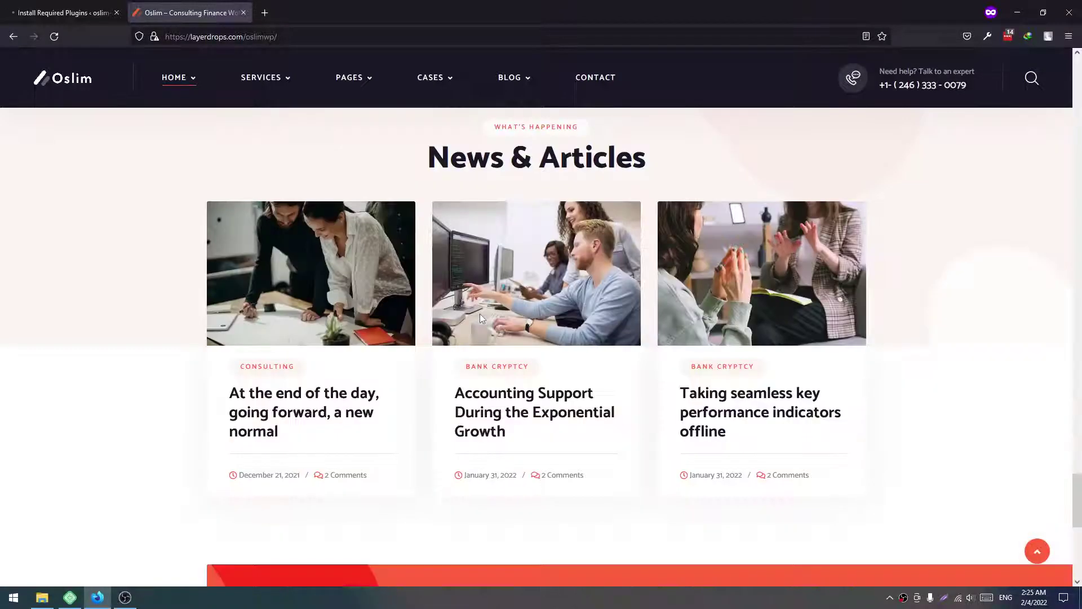
{"action": "scroll", "coordinate": [482, 320], "scroll_direction": "down", "scroll_amount": 3}
{"action": "scroll", "coordinate": [482, 320], "scroll_direction": "down", "scroll_amount": 8}
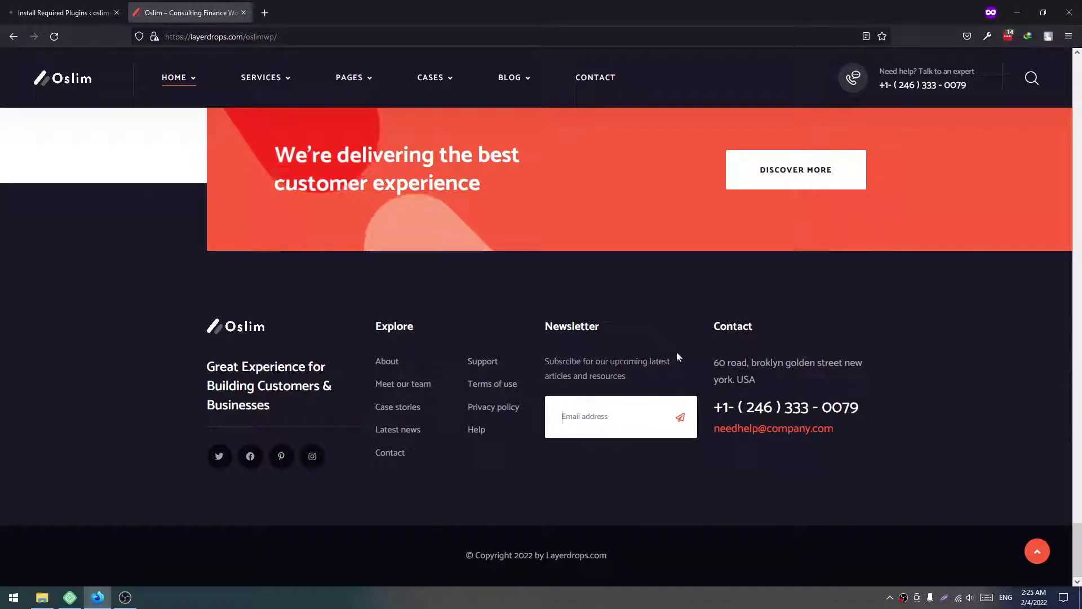
{"action": "scroll", "coordinate": [682, 349], "scroll_direction": "up", "scroll_amount": 3}
{"action": "scroll", "coordinate": [682, 349], "scroll_direction": "up", "scroll_amount": 2}
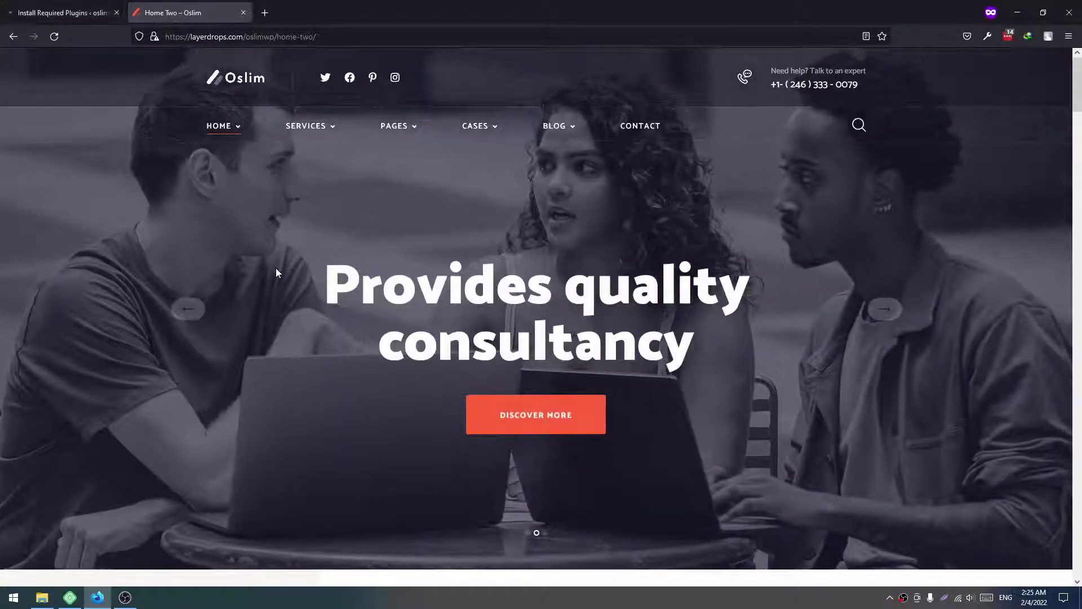
{"action": "scroll", "coordinate": [275, 268], "scroll_direction": "down", "scroll_amount": 3}
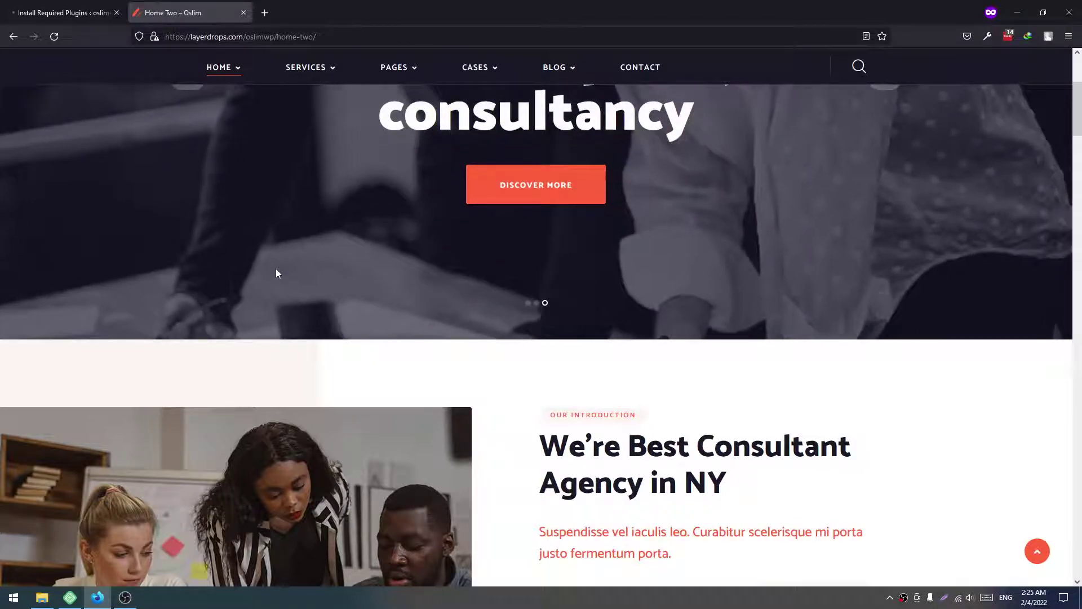
{"action": "scroll", "coordinate": [275, 267], "scroll_direction": "down", "scroll_amount": 4}
{"action": "scroll", "coordinate": [275, 268], "scroll_direction": "down", "scroll_amount": 4}
{"action": "scroll", "coordinate": [276, 268], "scroll_direction": "down", "scroll_amount": 5}
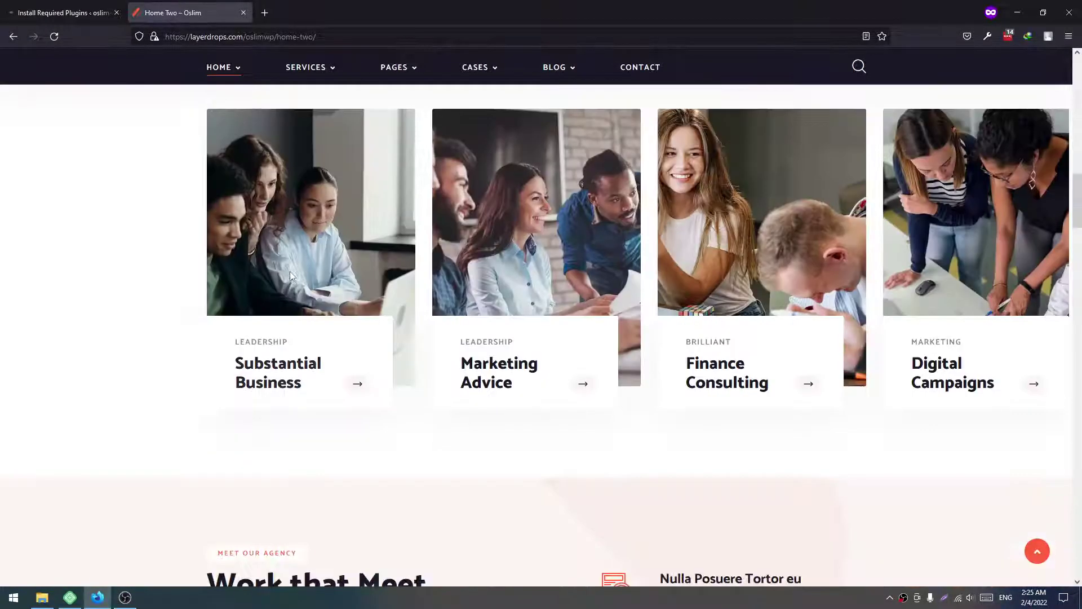
{"action": "scroll", "coordinate": [477, 310], "scroll_direction": "down", "scroll_amount": 2}
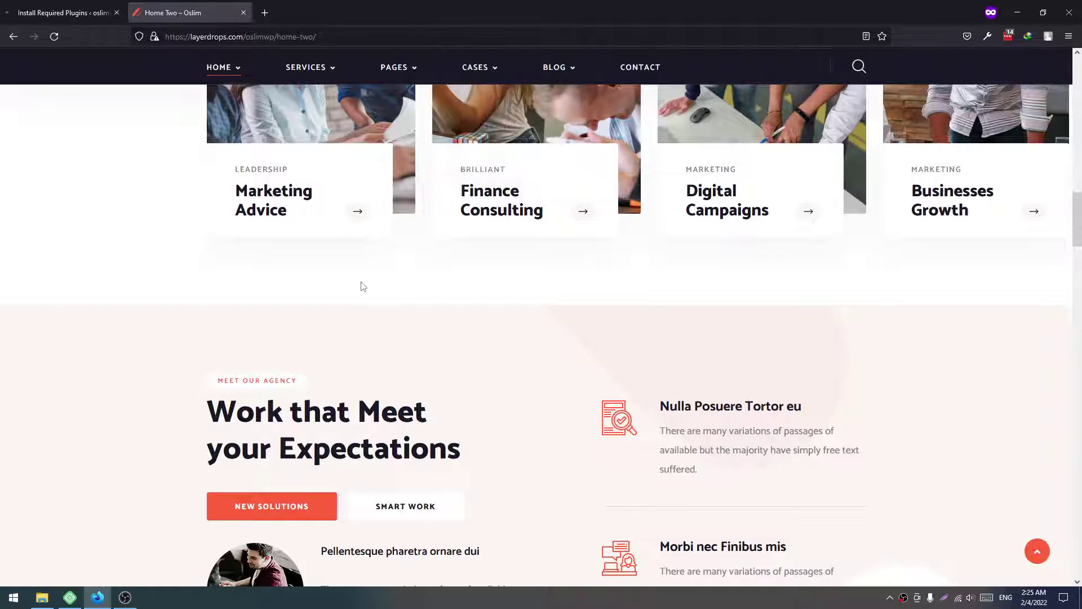
{"action": "scroll", "coordinate": [422, 260], "scroll_direction": "up", "scroll_amount": 3}
{"action": "scroll", "coordinate": [362, 282], "scroll_direction": "up", "scroll_amount": 5}
{"action": "scroll", "coordinate": [362, 282], "scroll_direction": "up", "scroll_amount": 3}
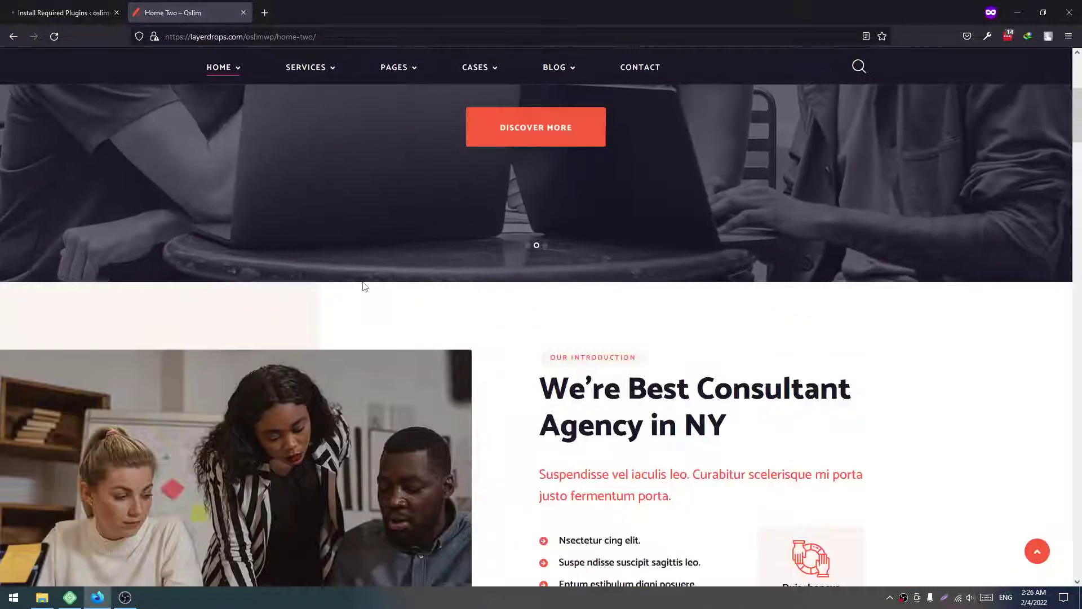
{"action": "scroll", "coordinate": [364, 286], "scroll_direction": "up", "scroll_amount": 5}
{"action": "scroll", "coordinate": [363, 287], "scroll_direction": "up", "scroll_amount": 3}
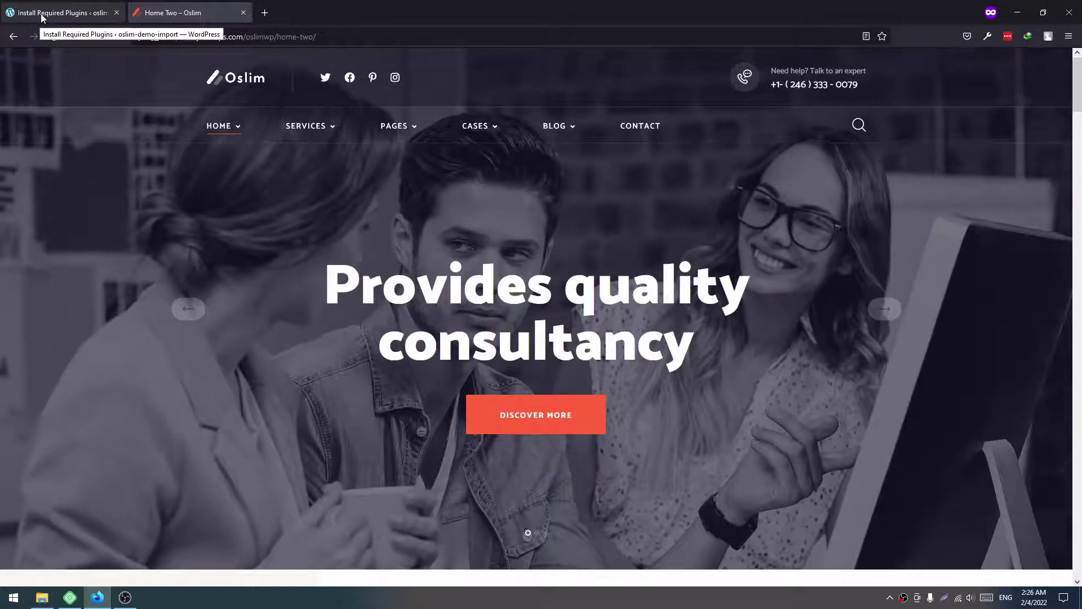
Review the too-few-arguments warning, then bulk-activate all ten required plugins.
{"action": "left_click", "coordinate": [40, 13]}
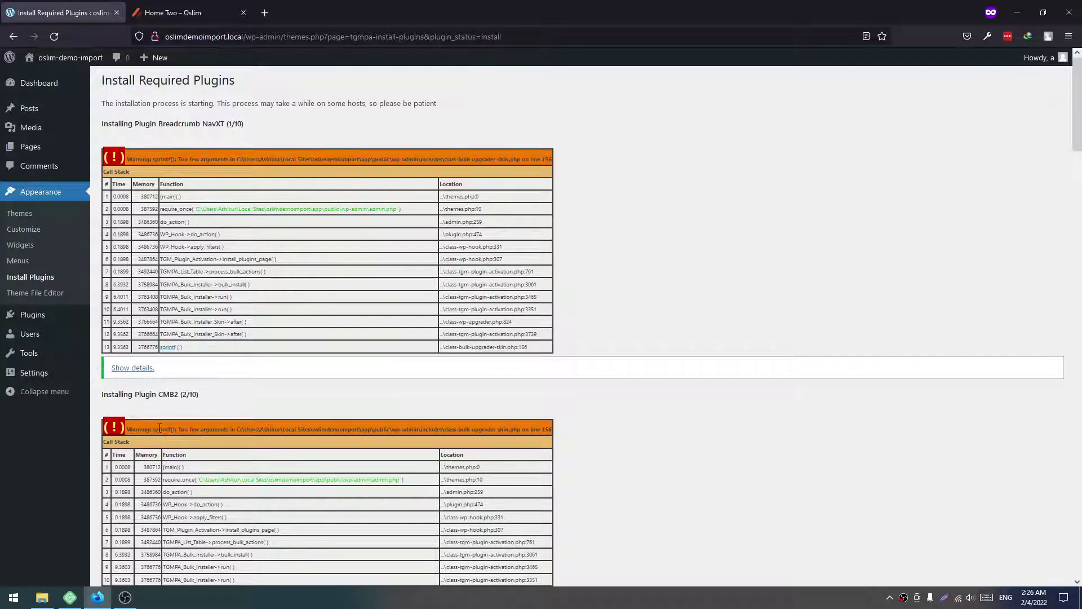
{"action": "left_click_drag", "start_coordinate": [160, 429], "coordinate": [235, 431]}
{"action": "left_click", "coordinate": [326, 402]}
{"action": "scroll", "coordinate": [325, 403], "scroll_direction": "down", "scroll_amount": 10}
{"action": "scroll", "coordinate": [325, 402], "scroll_direction": "down", "scroll_amount": 10}
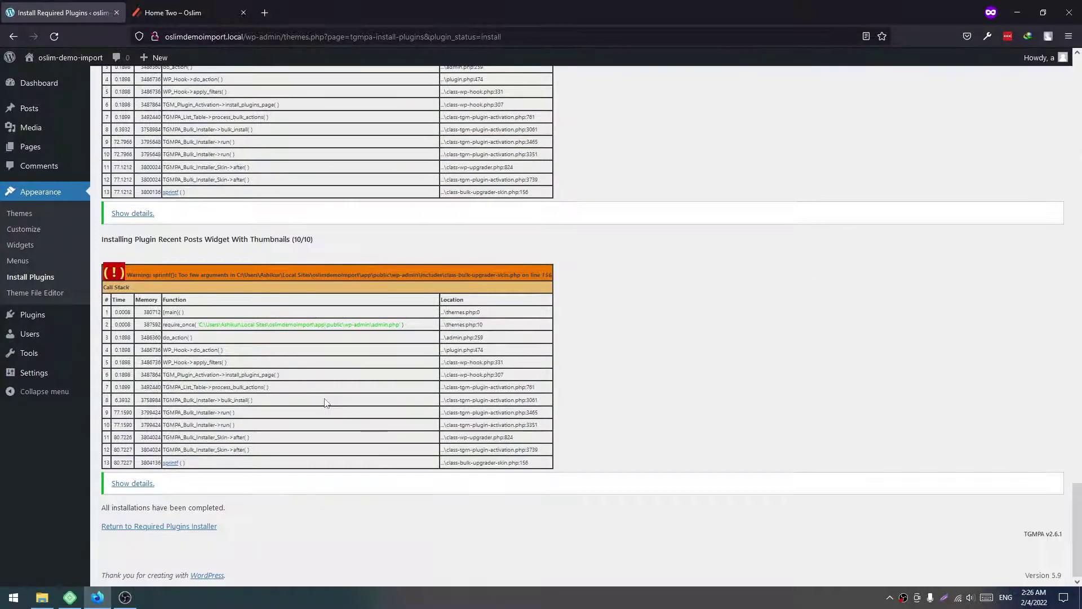
{"action": "left_click", "coordinate": [195, 528]}
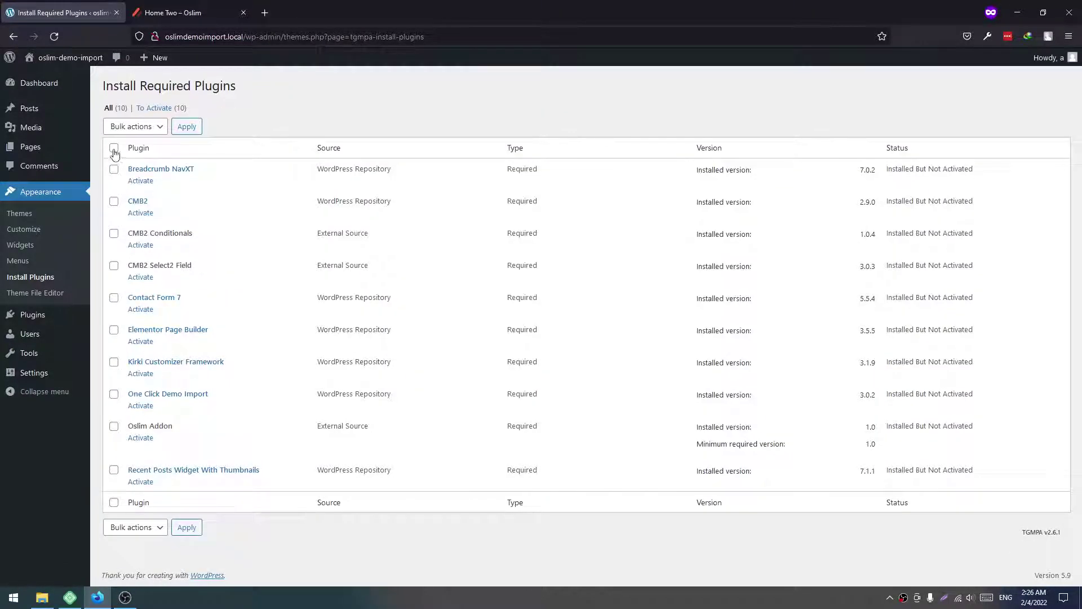
{"action": "left_click", "coordinate": [123, 127]}
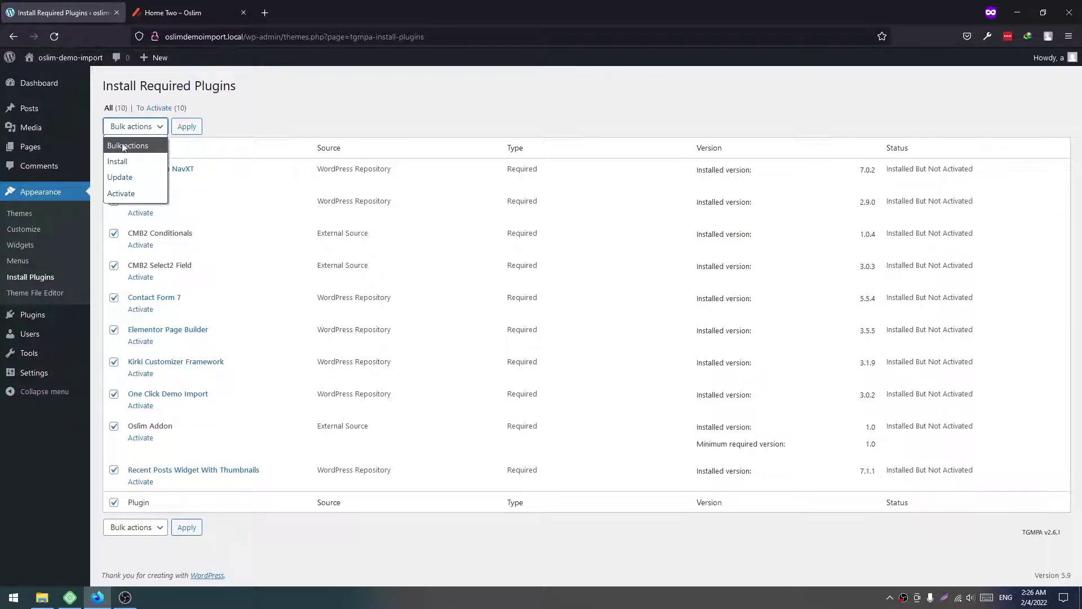
{"action": "left_click", "coordinate": [120, 194]}
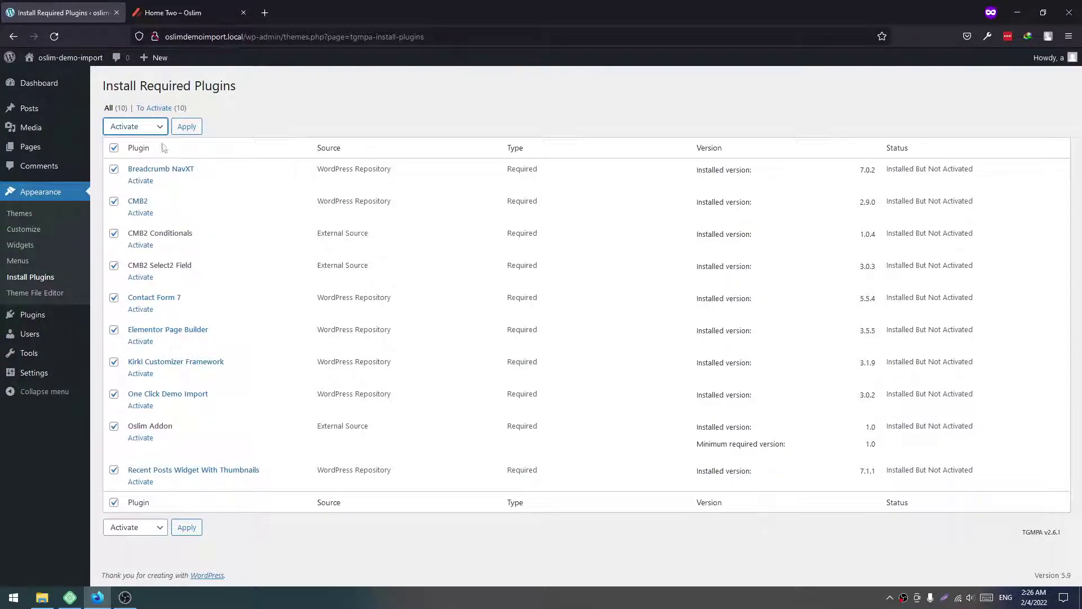
{"action": "left_click", "coordinate": [186, 127]}
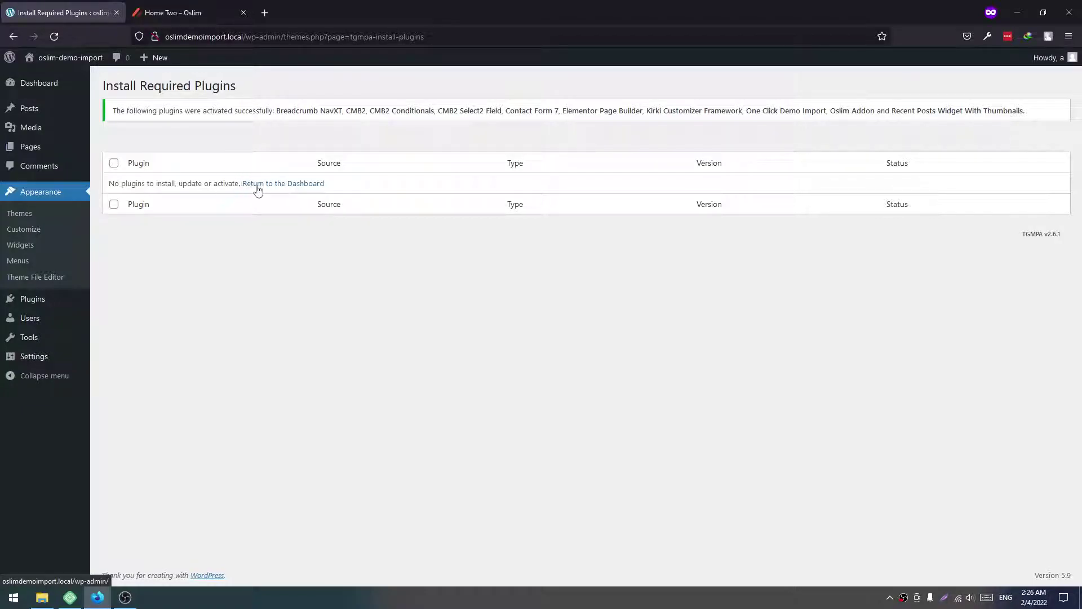
Go from the Dashboard to Appearance > Import Demo Data and start the Oslim import.
{"action": "left_click", "coordinate": [273, 186]}
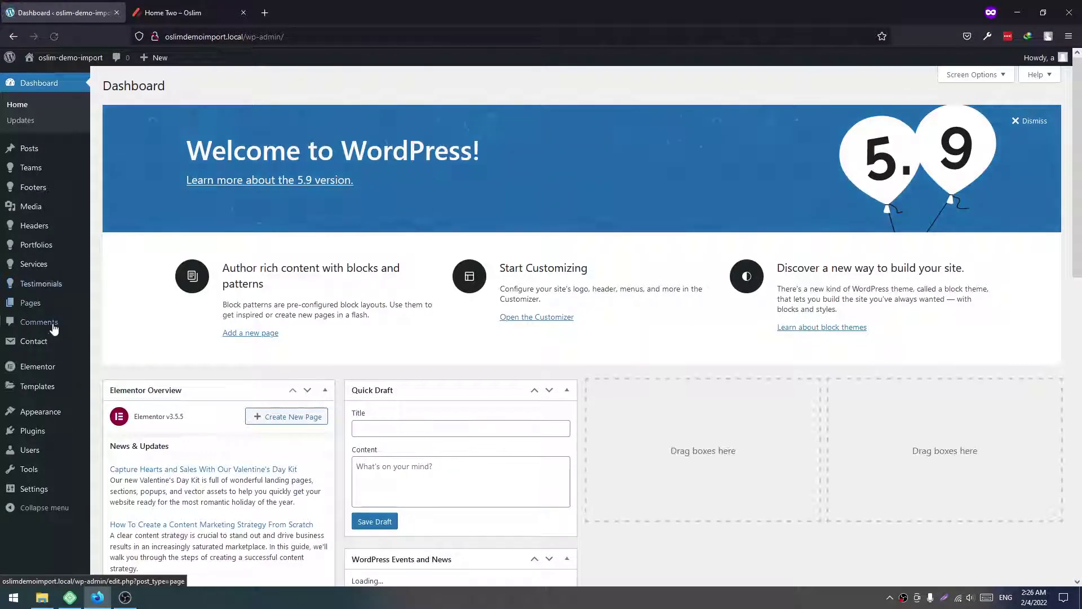
{"action": "mouse_move", "coordinate": [40, 412]}
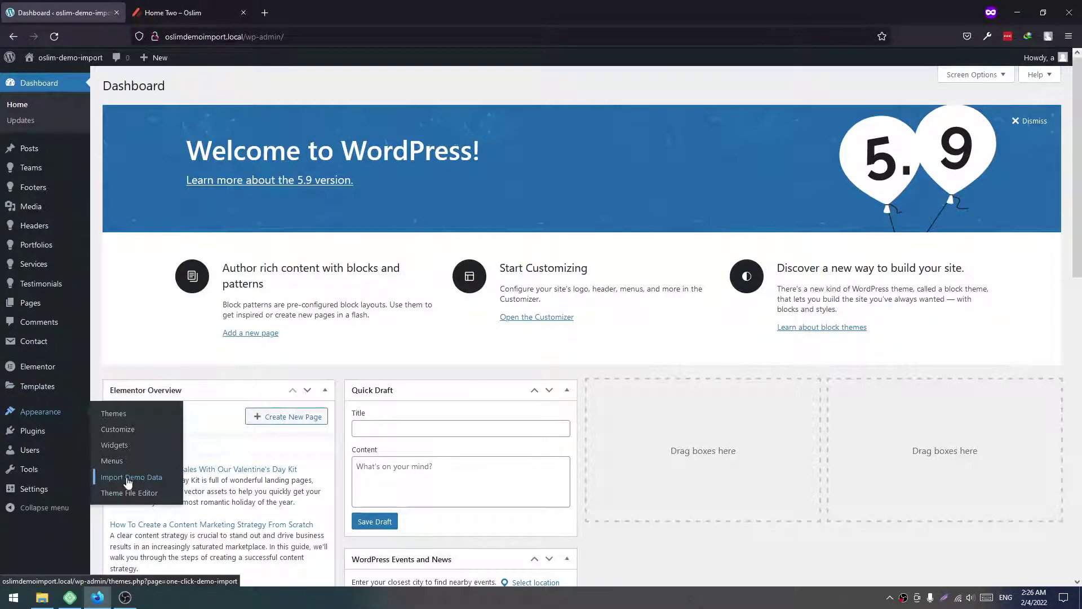
{"action": "left_click", "coordinate": [132, 476]}
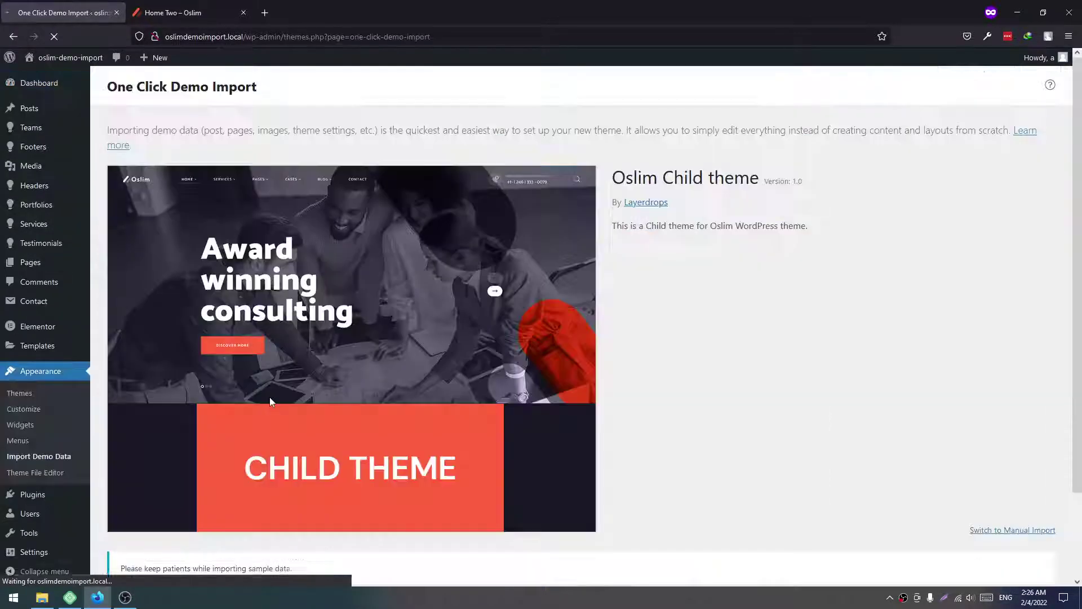
{"action": "scroll", "coordinate": [236, 387], "scroll_direction": "down", "scroll_amount": 3}
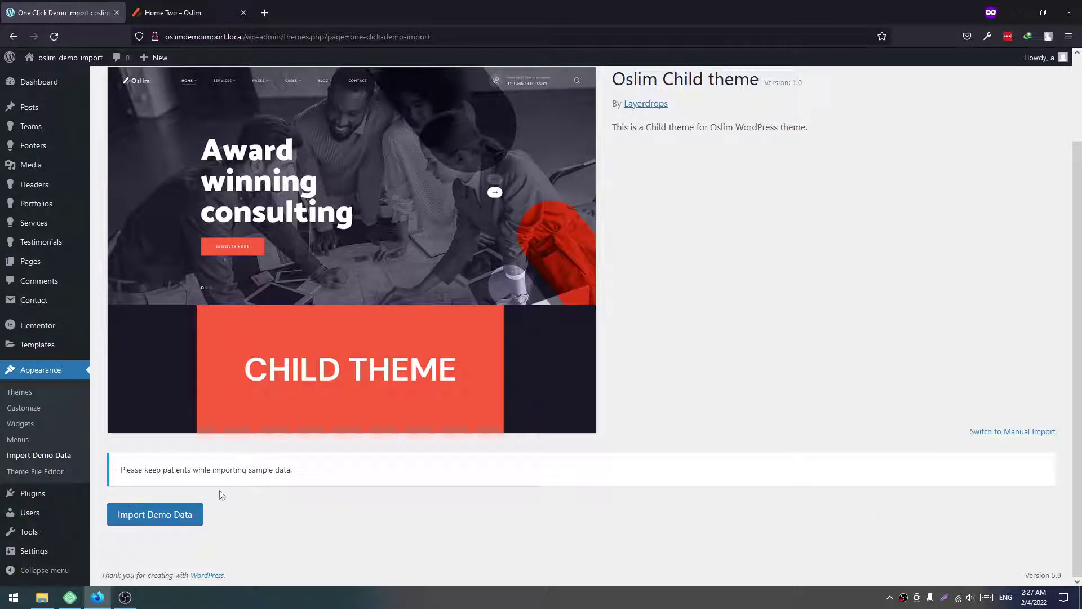
{"action": "left_click", "coordinate": [155, 514]}
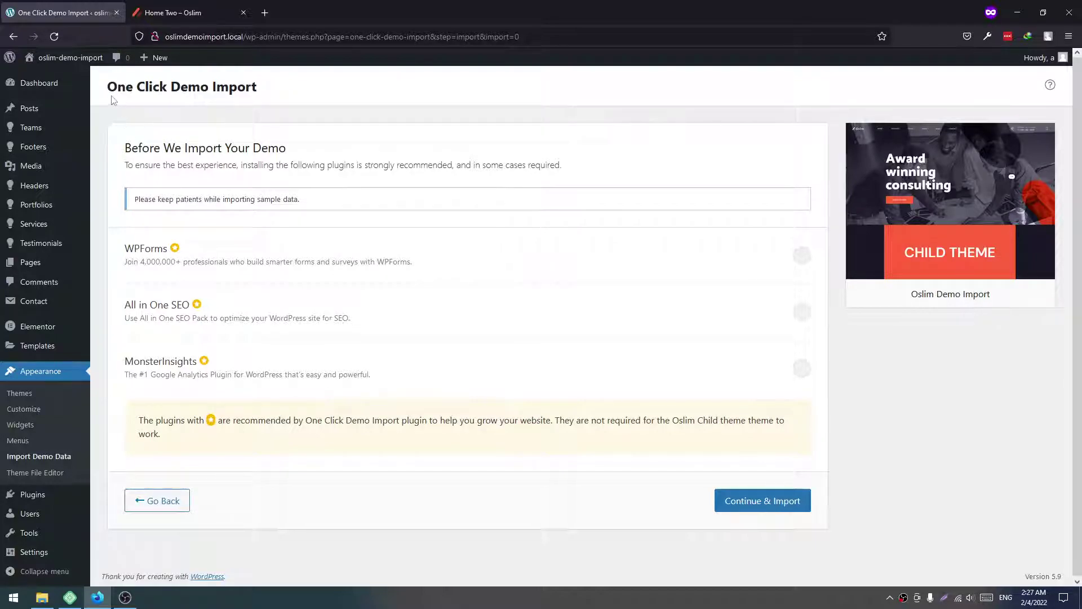
Confirm Continue & Import to begin importing the Oslim demo content.
{"action": "left_click_drag", "start_coordinate": [107, 85], "coordinate": [259, 85]}
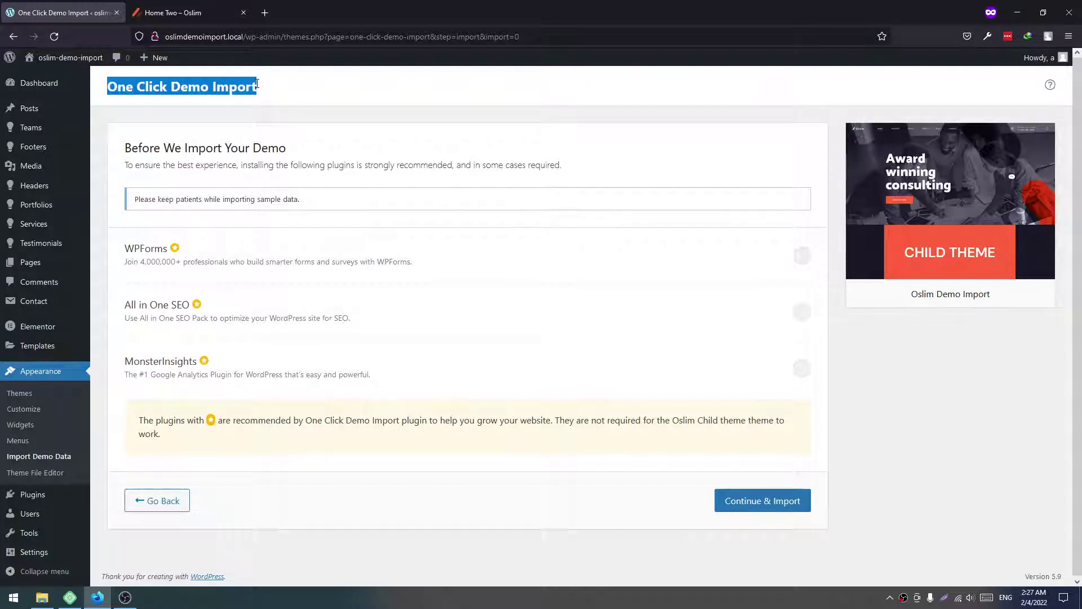
{"action": "left_click", "coordinate": [228, 129]}
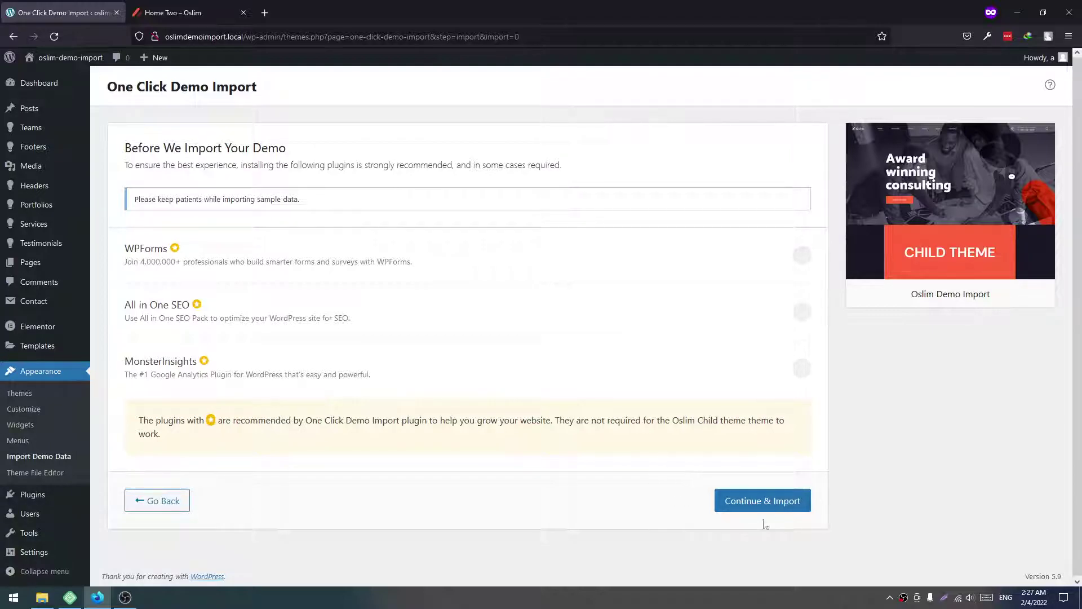
{"action": "left_click", "coordinate": [753, 508]}
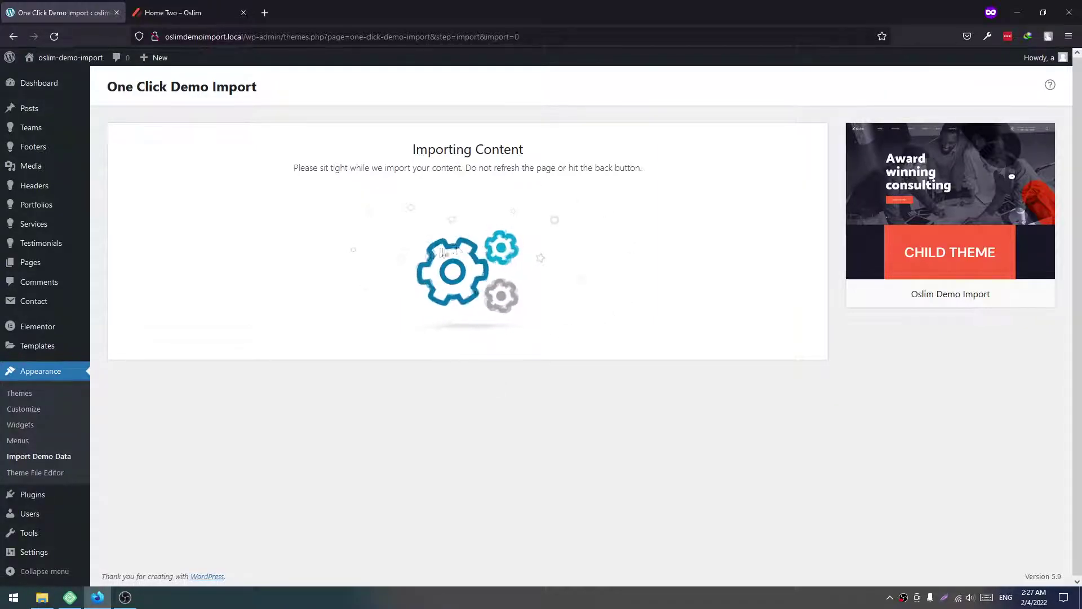
{"action": "left_click", "coordinate": [171, 13]}
{"action": "scroll", "coordinate": [356, 286], "scroll_direction": "down", "scroll_amount": 5}
{"action": "scroll", "coordinate": [357, 285], "scroll_direction": "down", "scroll_amount": 5}
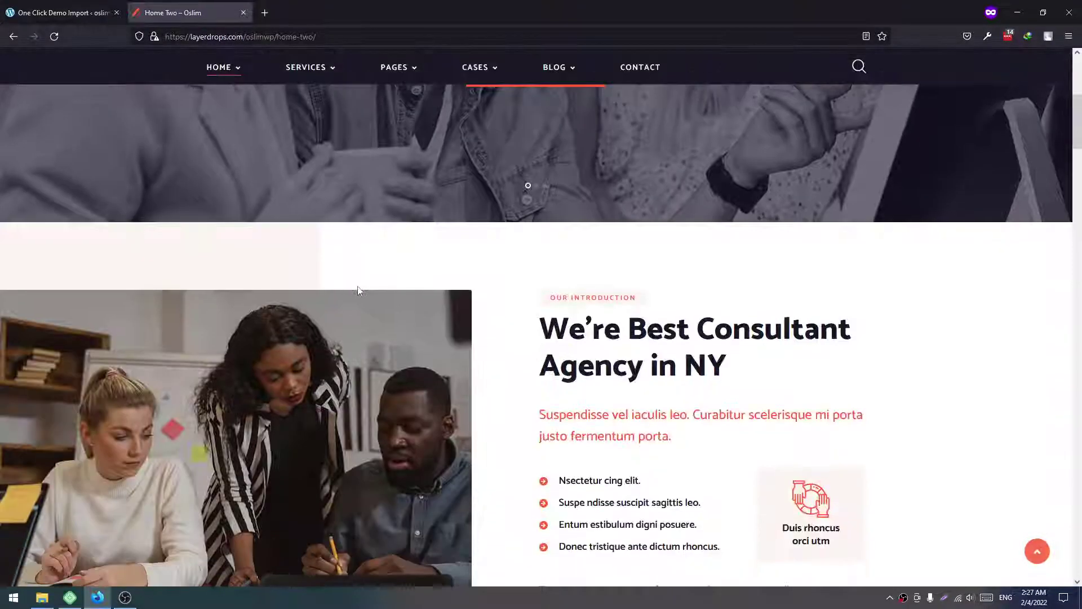
{"action": "scroll", "coordinate": [358, 286], "scroll_direction": "down", "scroll_amount": 5}
{"action": "scroll", "coordinate": [357, 286], "scroll_direction": "down", "scroll_amount": 4}
{"action": "scroll", "coordinate": [359, 293], "scroll_direction": "down", "scroll_amount": 5}
{"action": "scroll", "coordinate": [359, 293], "scroll_direction": "down", "scroll_amount": 4}
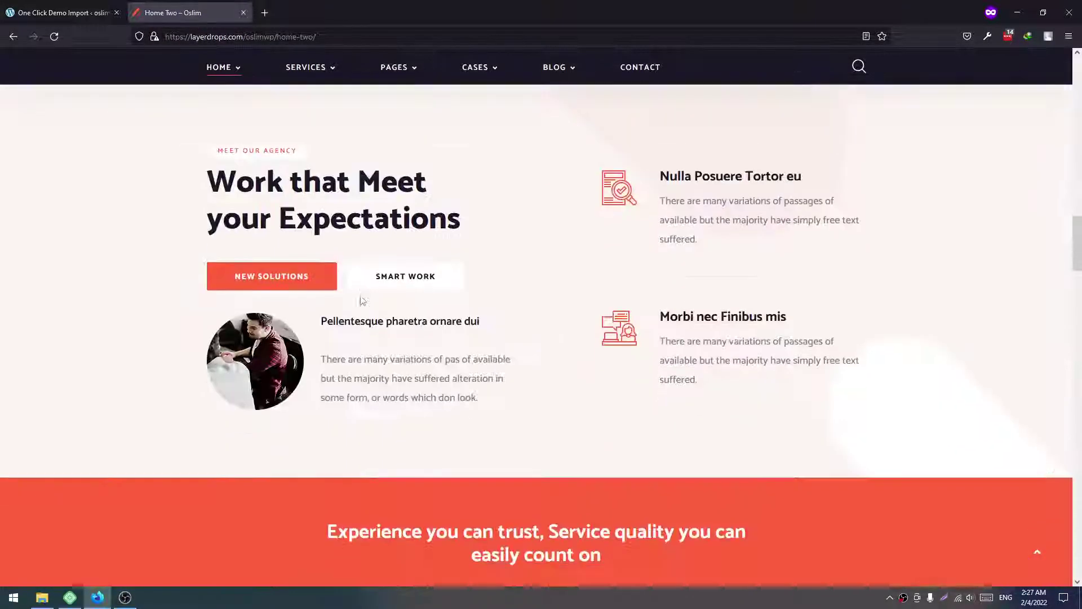
{"action": "scroll", "coordinate": [359, 293], "scroll_direction": "down", "scroll_amount": 2}
{"action": "scroll", "coordinate": [362, 301], "scroll_direction": "down", "scroll_amount": 4}
{"action": "scroll", "coordinate": [362, 299], "scroll_direction": "down", "scroll_amount": 5}
{"action": "scroll", "coordinate": [362, 301], "scroll_direction": "down", "scroll_amount": 3}
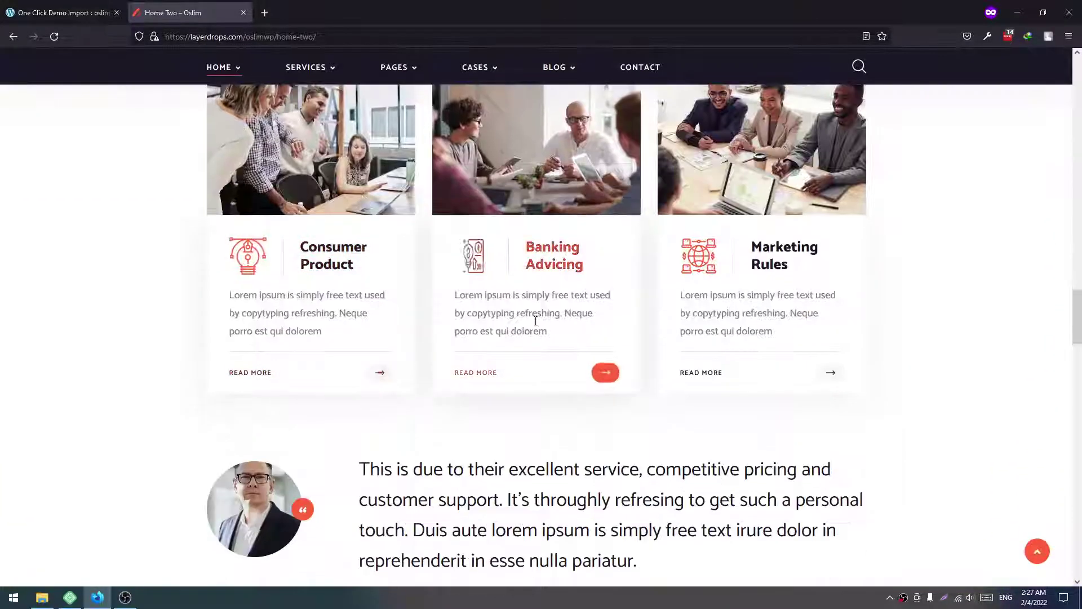
{"action": "scroll", "coordinate": [634, 305], "scroll_direction": "down", "scroll_amount": 1}
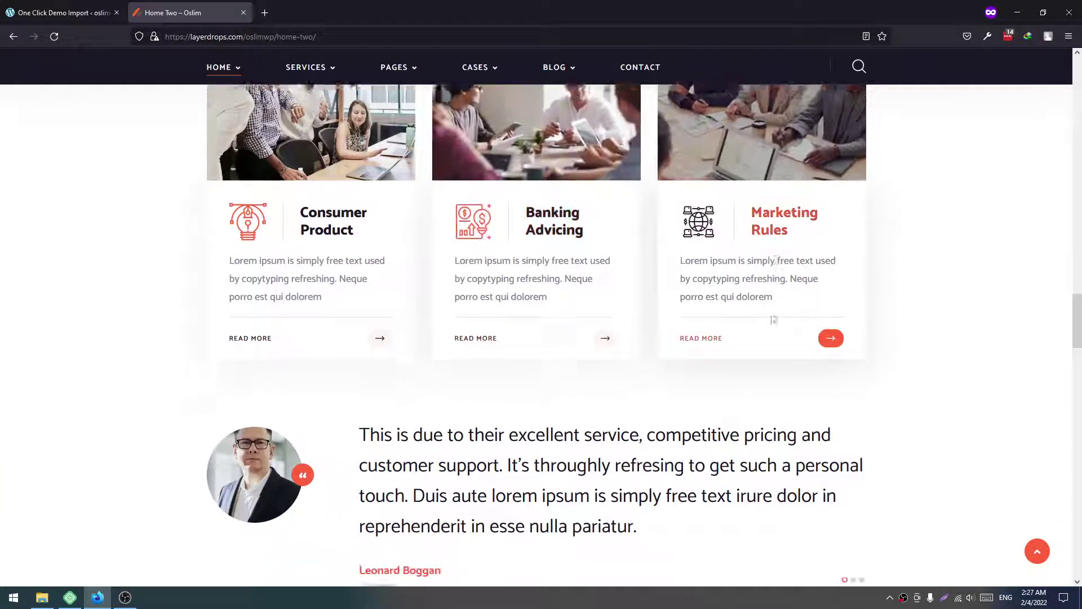
{"action": "scroll", "coordinate": [591, 296], "scroll_direction": "down", "scroll_amount": 4}
{"action": "scroll", "coordinate": [478, 279], "scroll_direction": "down", "scroll_amount": 4}
{"action": "scroll", "coordinate": [477, 279], "scroll_direction": "down", "scroll_amount": 2}
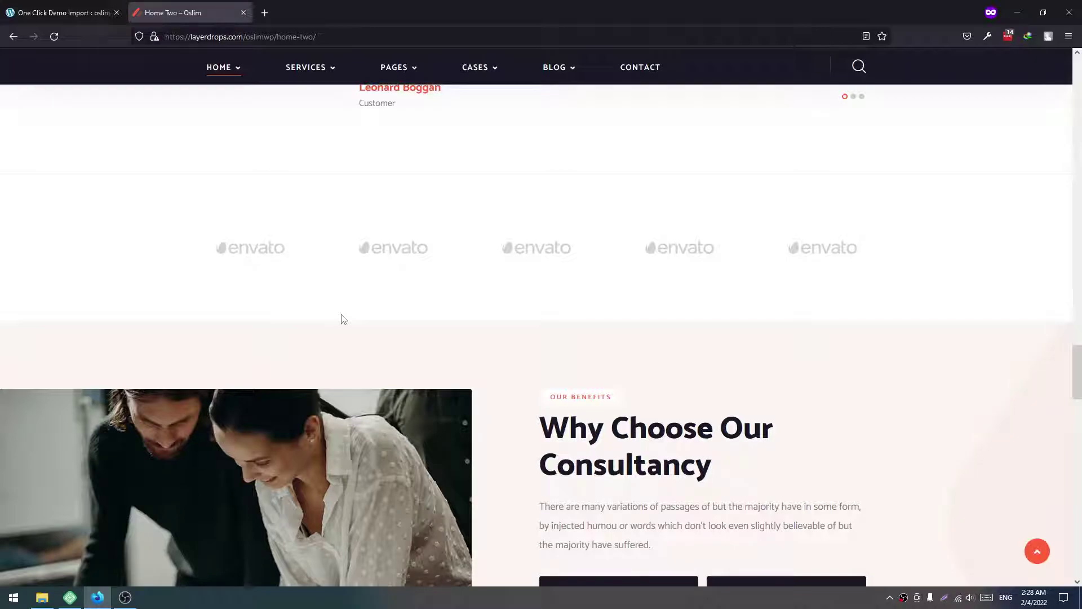
{"action": "scroll", "coordinate": [363, 331], "scroll_direction": "down", "scroll_amount": 4}
{"action": "scroll", "coordinate": [395, 340], "scroll_direction": "down", "scroll_amount": 4}
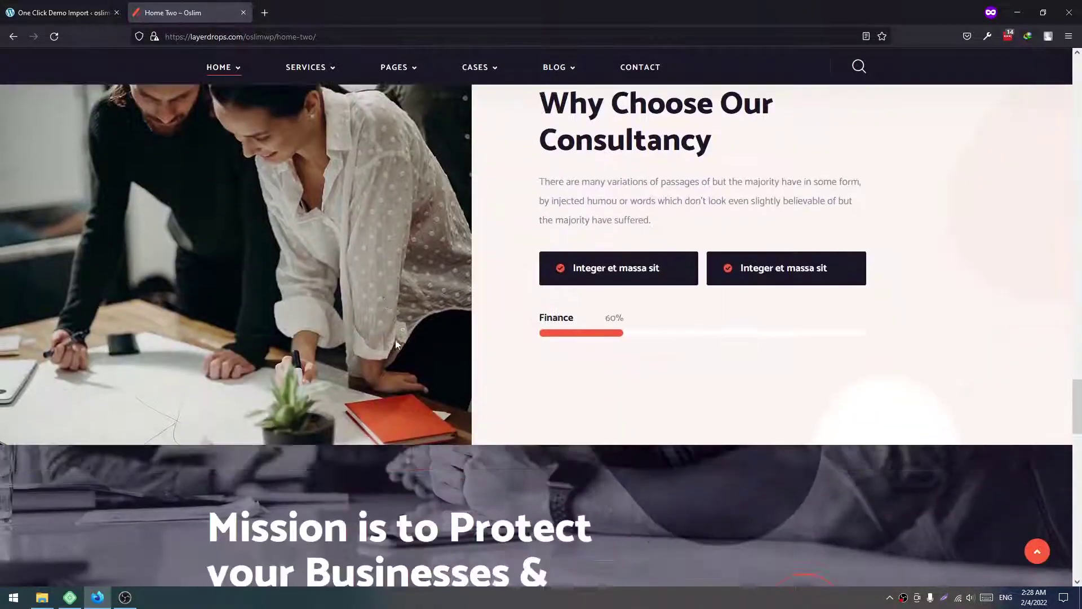
{"action": "scroll", "coordinate": [395, 339], "scroll_direction": "down", "scroll_amount": 3}
{"action": "scroll", "coordinate": [395, 339], "scroll_direction": "down", "scroll_amount": 3}
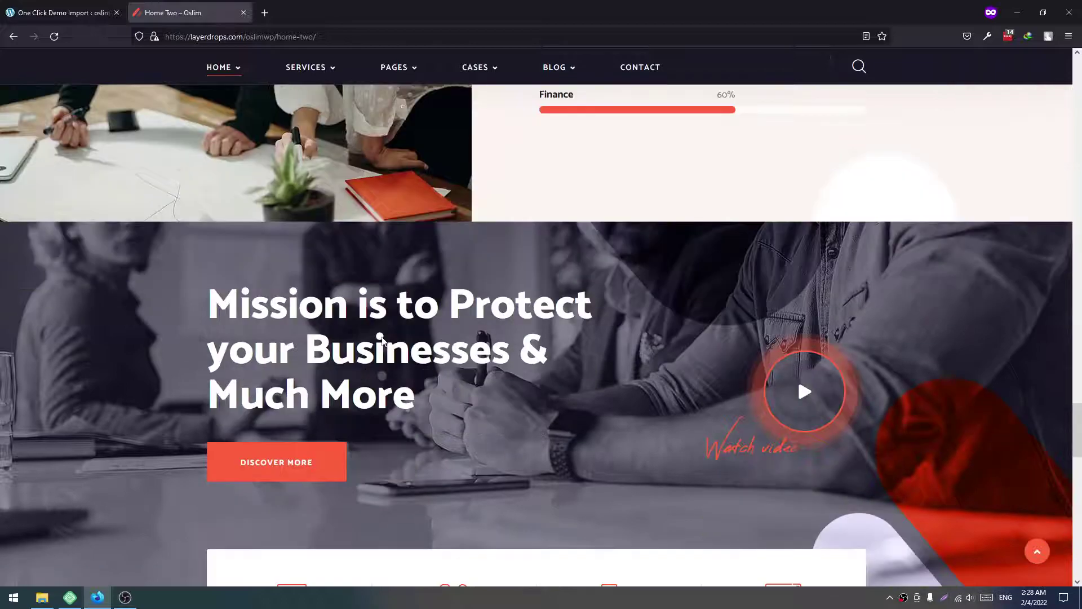
{"action": "scroll", "coordinate": [394, 339], "scroll_direction": "down", "scroll_amount": 3}
{"action": "scroll", "coordinate": [440, 314], "scroll_direction": "down", "scroll_amount": 5}
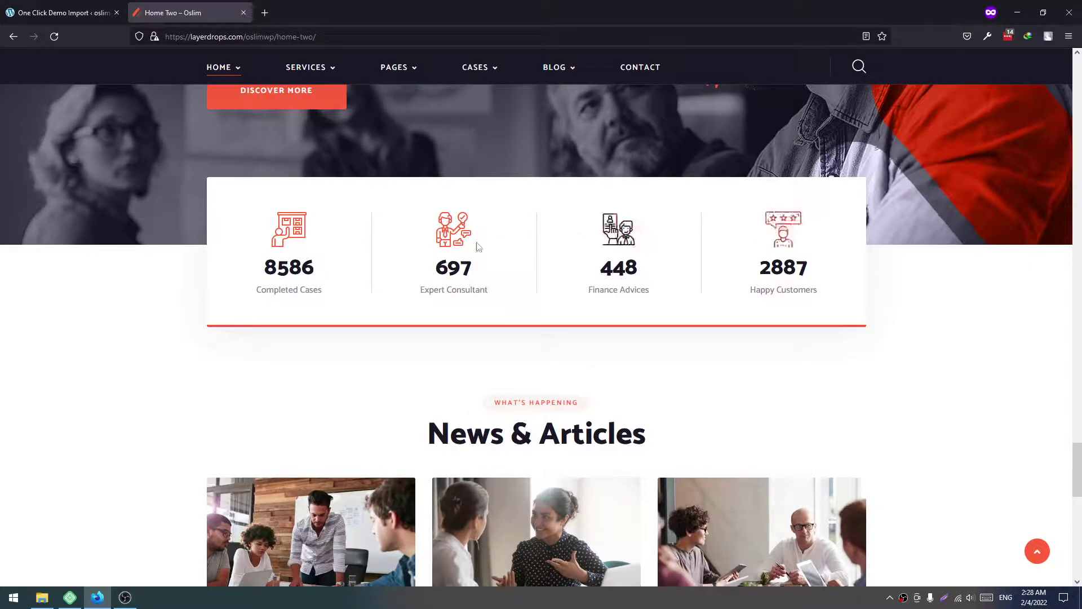
{"action": "scroll", "coordinate": [337, 298], "scroll_direction": "down", "scroll_amount": 3}
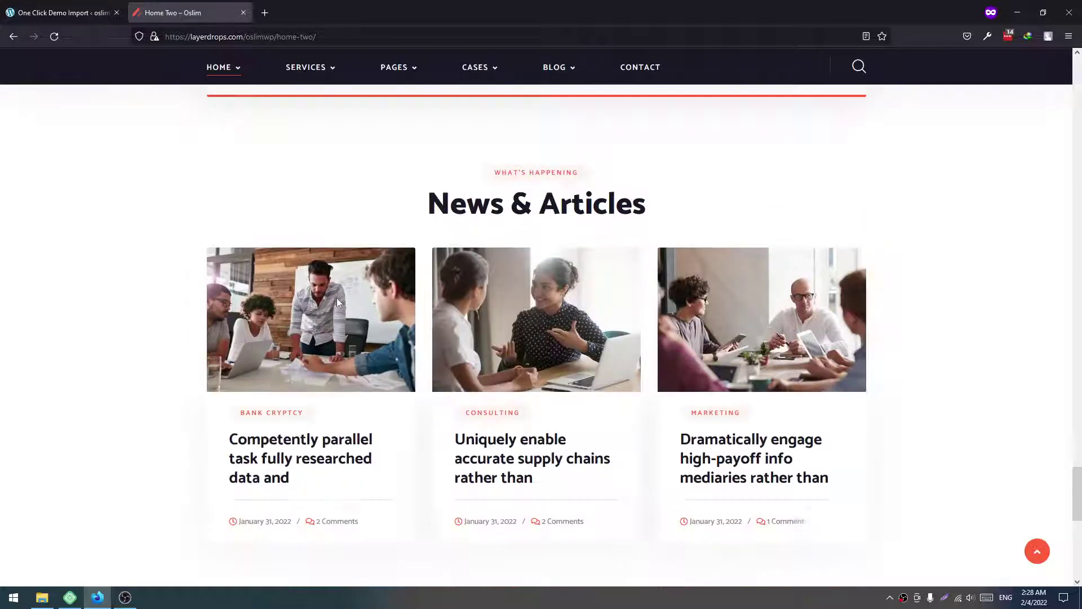
{"action": "scroll", "coordinate": [337, 298], "scroll_direction": "down", "scroll_amount": 3}
{"action": "scroll", "coordinate": [331, 270], "scroll_direction": "down", "scroll_amount": 2}
{"action": "scroll", "coordinate": [331, 270], "scroll_direction": "down", "scroll_amount": 3}
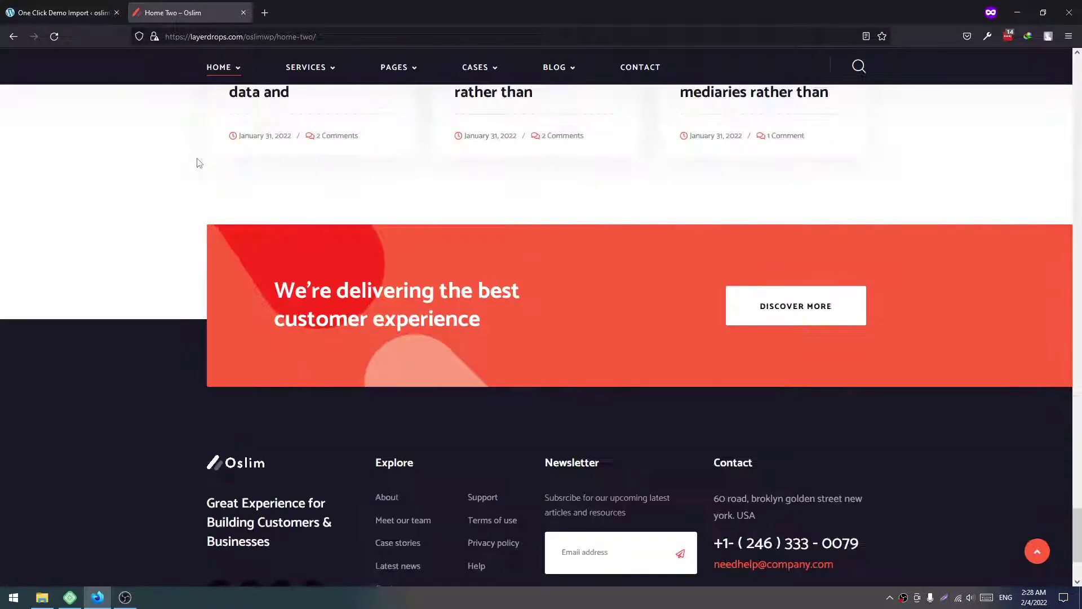
{"action": "scroll", "coordinate": [364, 272], "scroll_direction": "down", "scroll_amount": 3}
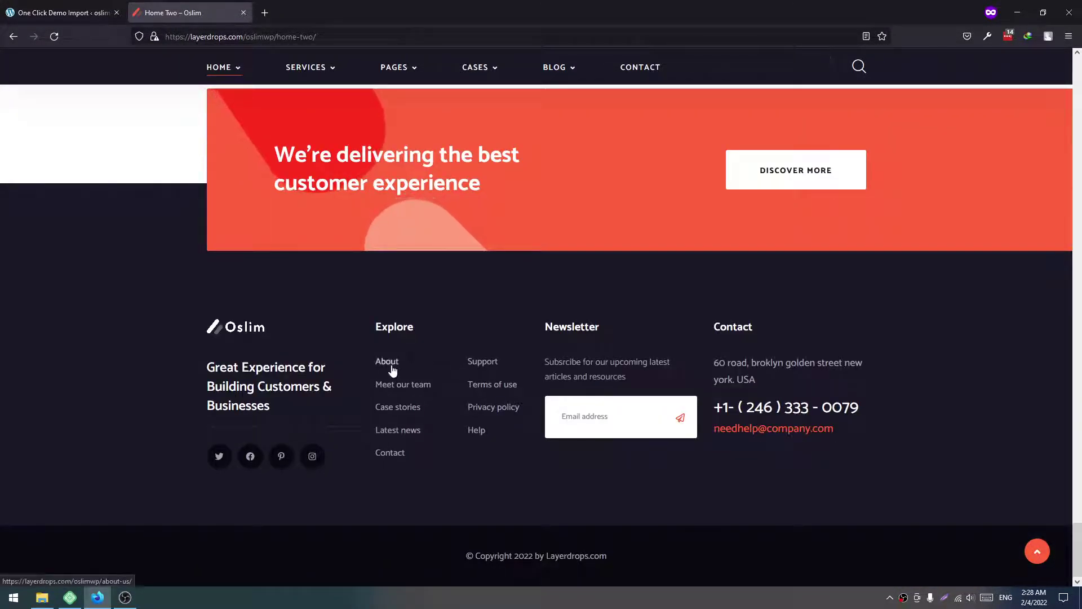
{"action": "mouse_move", "coordinate": [223, 67]}
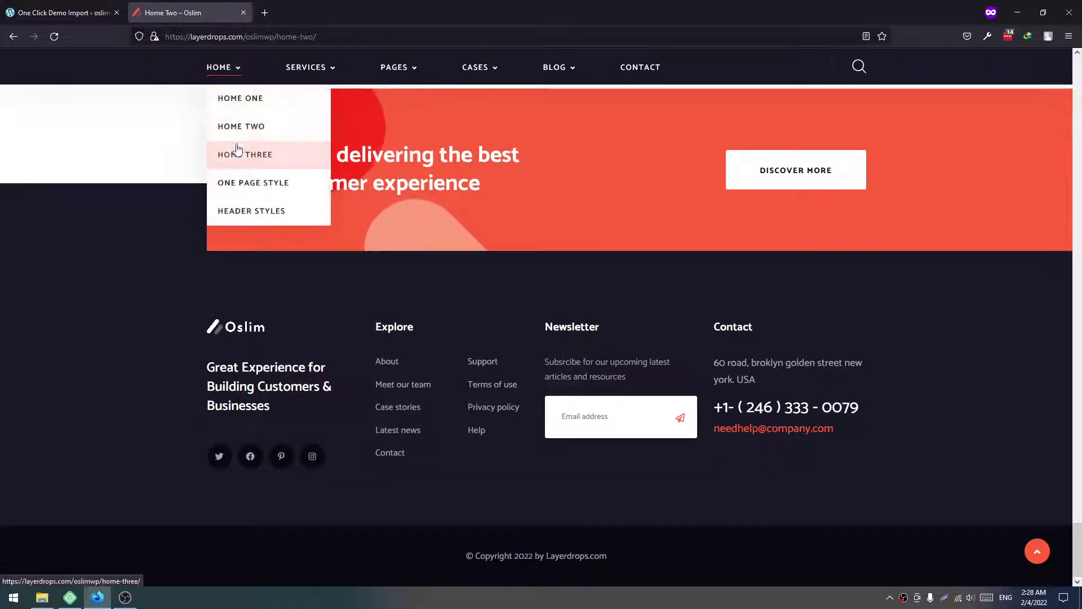
Browse Oslim's Home Three page and search overlay, then check the WordPress import progress.
{"action": "left_click", "coordinate": [244, 154]}
{"action": "left_click", "coordinate": [48, 13]}
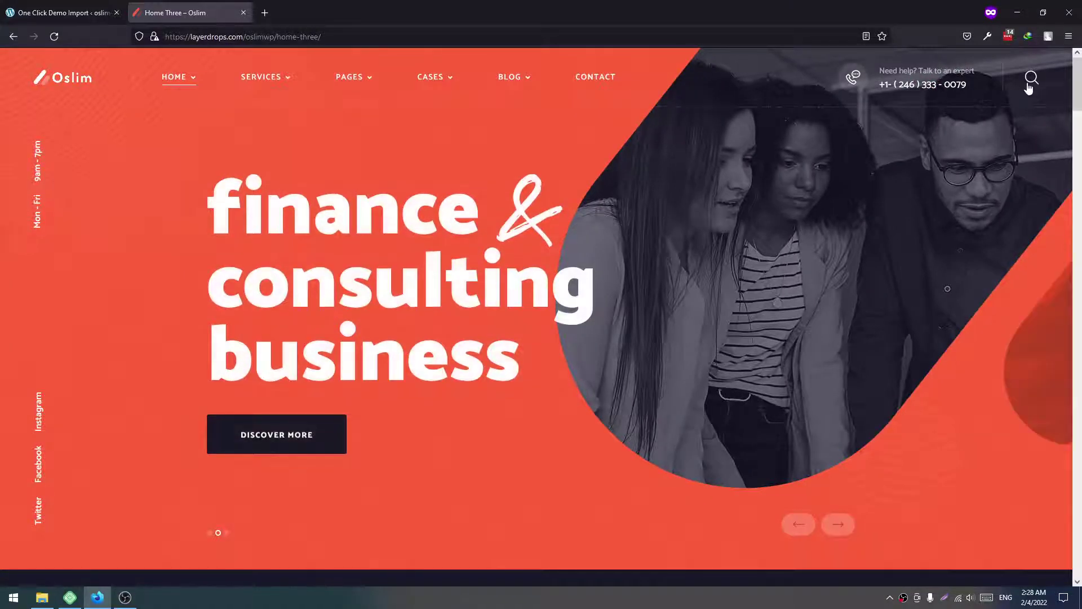
{"action": "left_click", "coordinate": [1031, 78]}
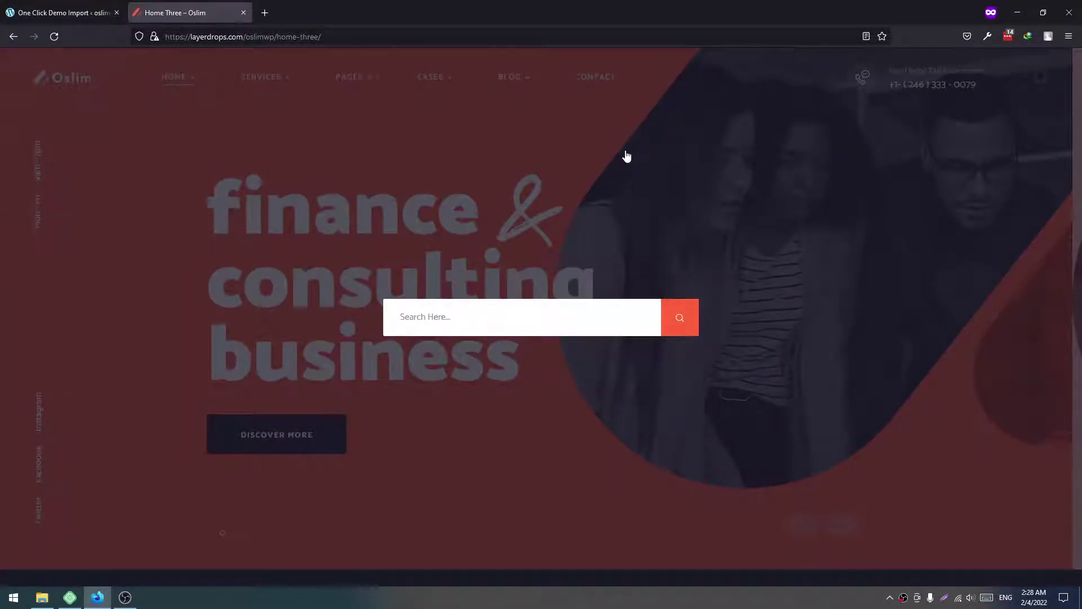
{"action": "left_click", "coordinate": [627, 157]}
{"action": "scroll", "coordinate": [338, 315], "scroll_direction": "down", "scroll_amount": 5}
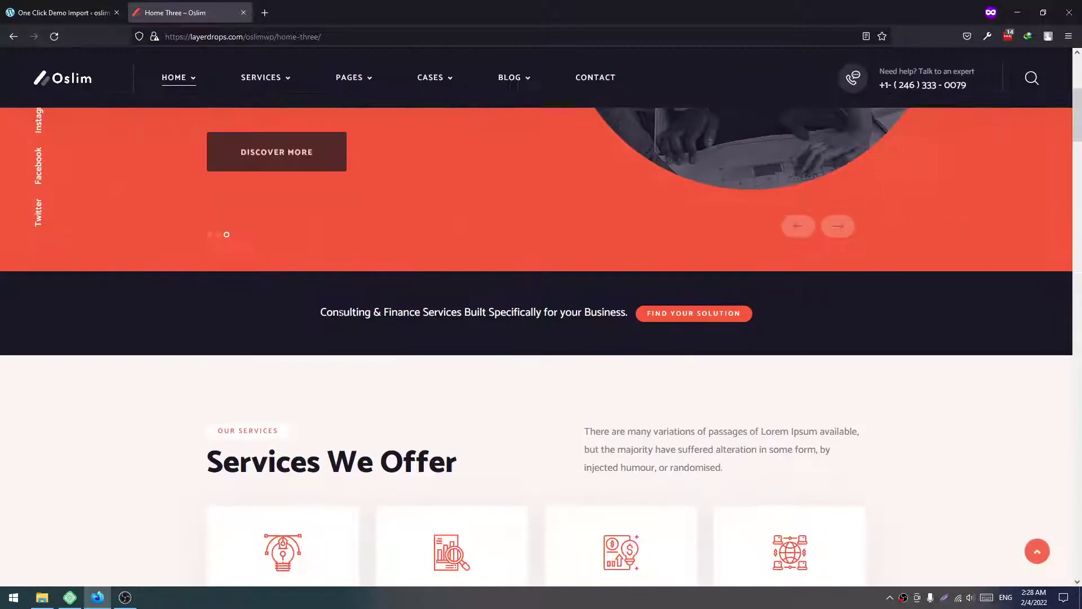
{"action": "scroll", "coordinate": [562, 325], "scroll_direction": "down", "scroll_amount": 3}
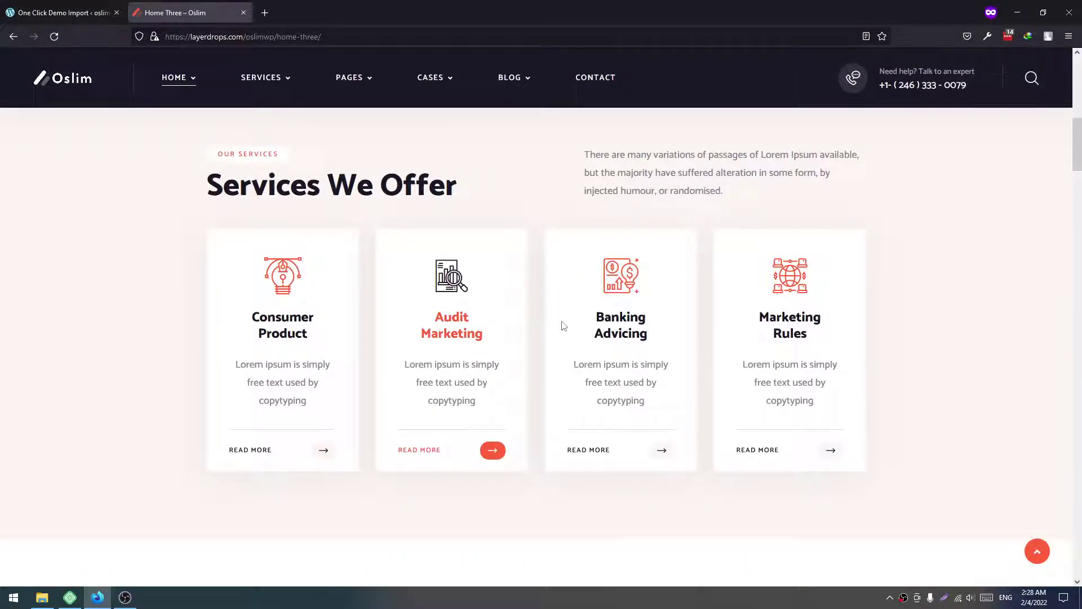
{"action": "scroll", "coordinate": [562, 324], "scroll_direction": "down", "scroll_amount": 1}
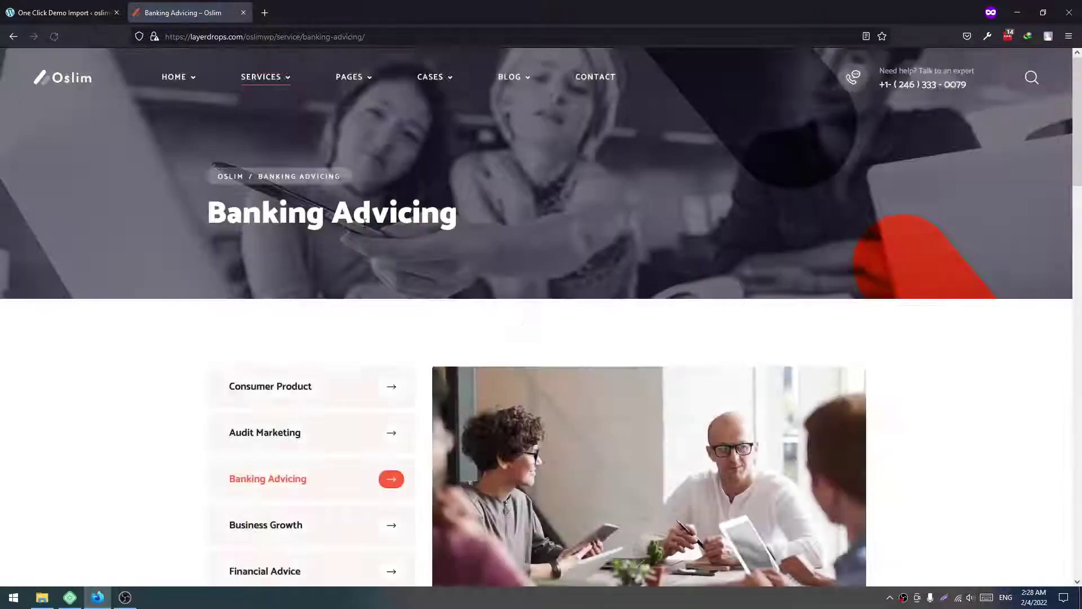
{"action": "scroll", "coordinate": [297, 295], "scroll_direction": "down", "scroll_amount": 3}
{"action": "scroll", "coordinate": [297, 295], "scroll_direction": "down", "scroll_amount": 1}
{"action": "scroll", "coordinate": [359, 291], "scroll_direction": "down", "scroll_amount": 4}
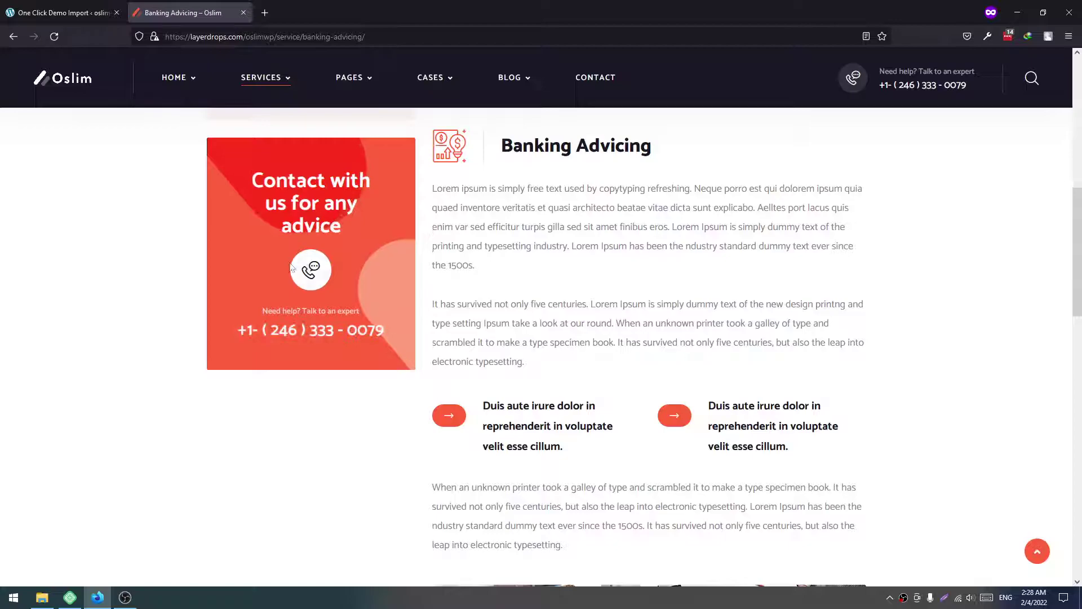
{"action": "scroll", "coordinate": [321, 256], "scroll_direction": "up", "scroll_amount": 3}
{"action": "scroll", "coordinate": [322, 257], "scroll_direction": "up", "scroll_amount": 1}
{"action": "scroll", "coordinate": [536, 285], "scroll_direction": "down", "scroll_amount": 3}
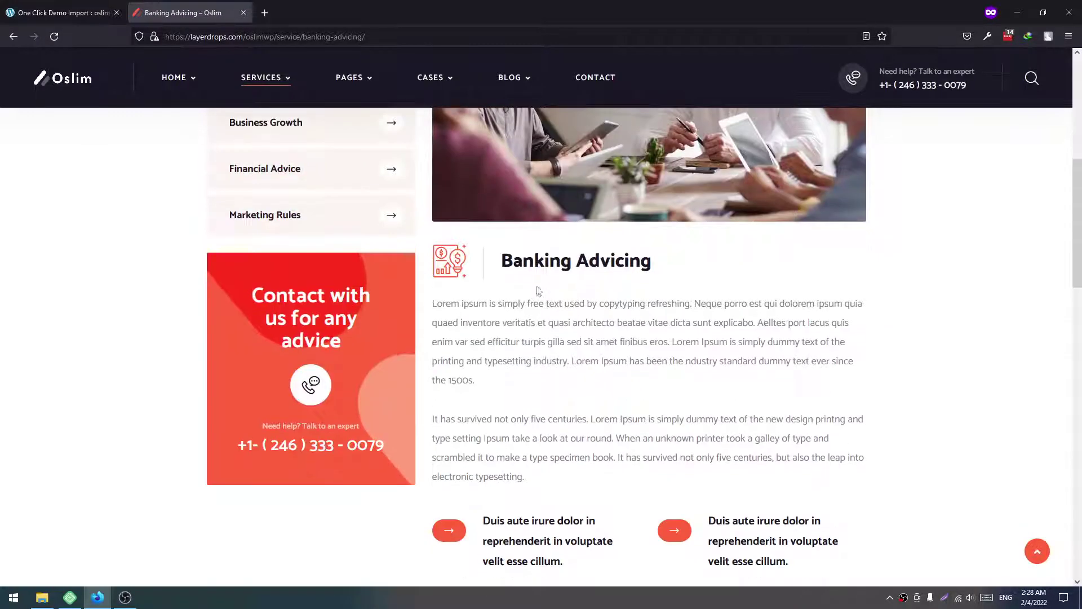
{"action": "scroll", "coordinate": [542, 319], "scroll_direction": "down", "scroll_amount": 2}
{"action": "scroll", "coordinate": [541, 319], "scroll_direction": "down", "scroll_amount": 1}
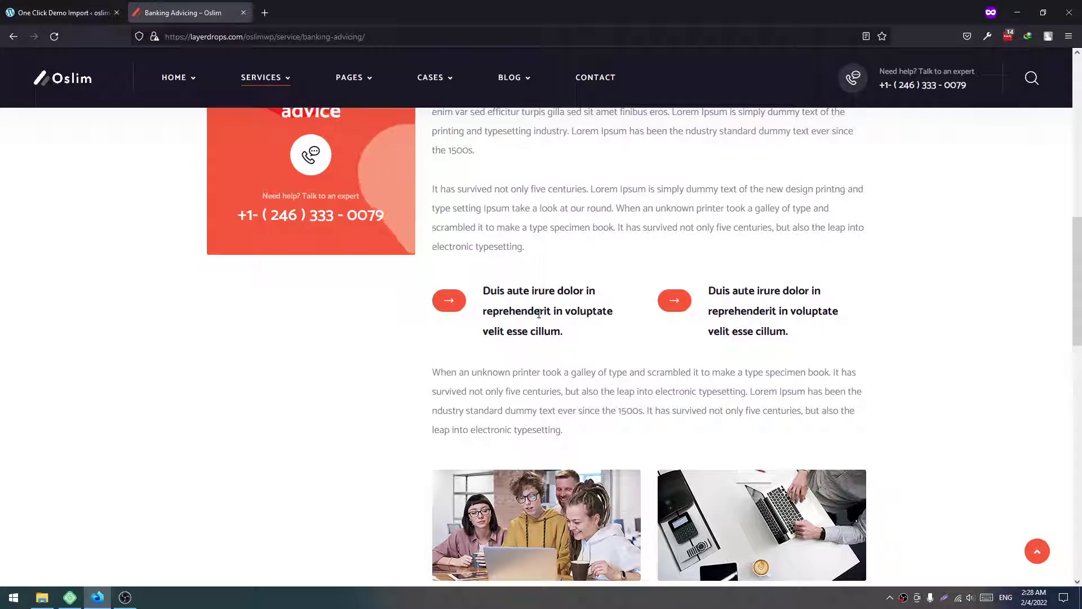
{"action": "left_click", "coordinate": [60, 13]}
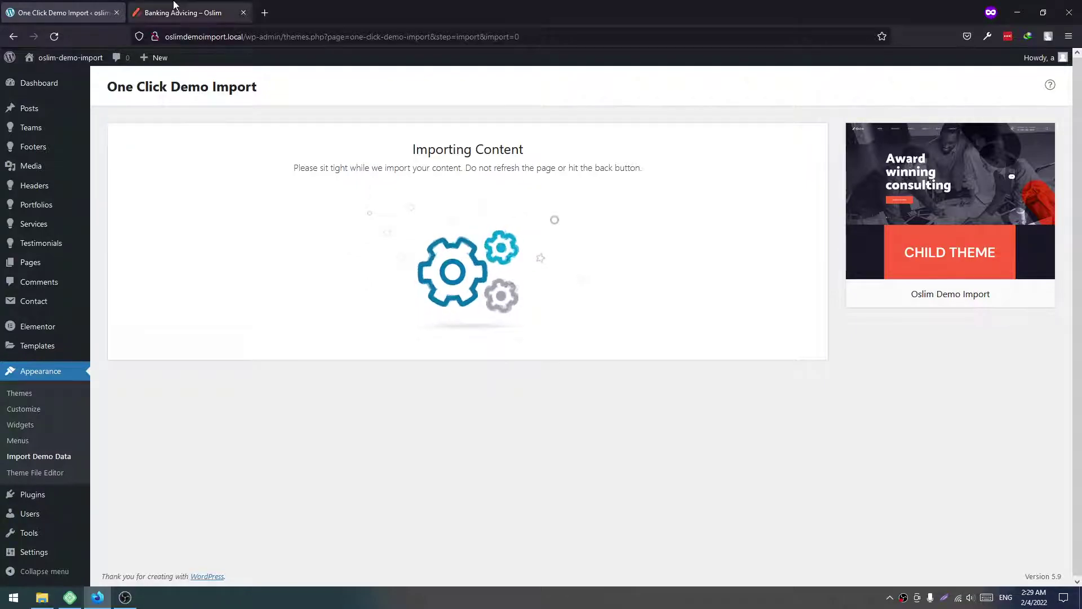
Return to the Oslim demo's Banking Advicing page in the browser.
{"action": "left_click", "coordinate": [181, 12]}
{"action": "scroll", "coordinate": [574, 326], "scroll_direction": "down", "scroll_amount": 5}
{"action": "scroll", "coordinate": [575, 325], "scroll_direction": "down", "scroll_amount": 4}
{"action": "scroll", "coordinate": [508, 363], "scroll_direction": "down", "scroll_amount": 4}
{"action": "scroll", "coordinate": [715, 328], "scroll_direction": "down", "scroll_amount": 3}
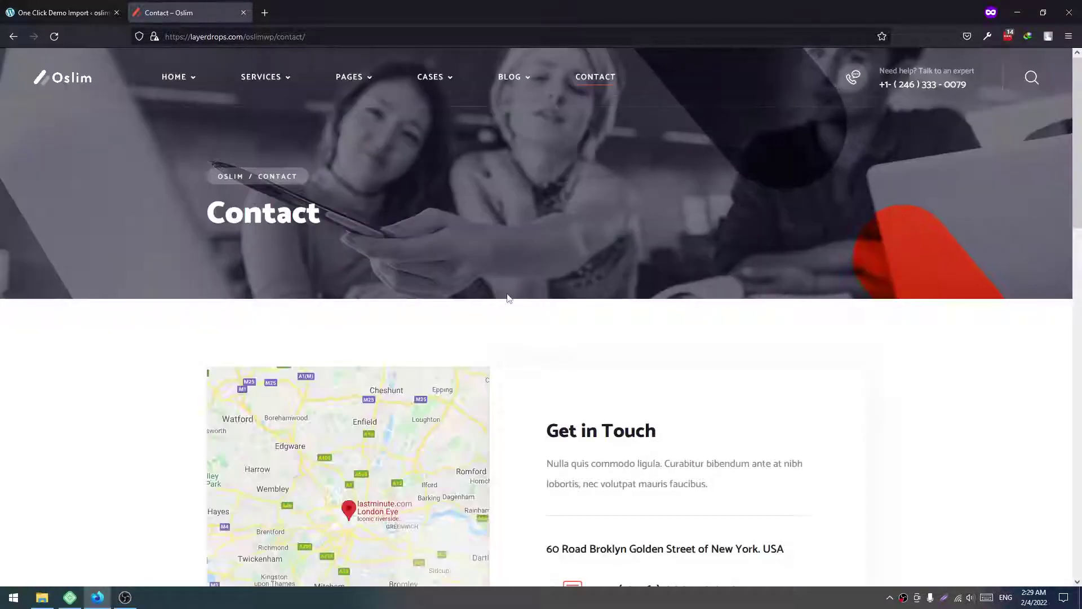
{"action": "scroll", "coordinate": [507, 295], "scroll_direction": "down", "scroll_amount": 3}
{"action": "scroll", "coordinate": [487, 292], "scroll_direction": "down", "scroll_amount": 3}
{"action": "scroll", "coordinate": [499, 301], "scroll_direction": "down", "scroll_amount": 2}
{"action": "scroll", "coordinate": [506, 306], "scroll_direction": "down", "scroll_amount": 2}
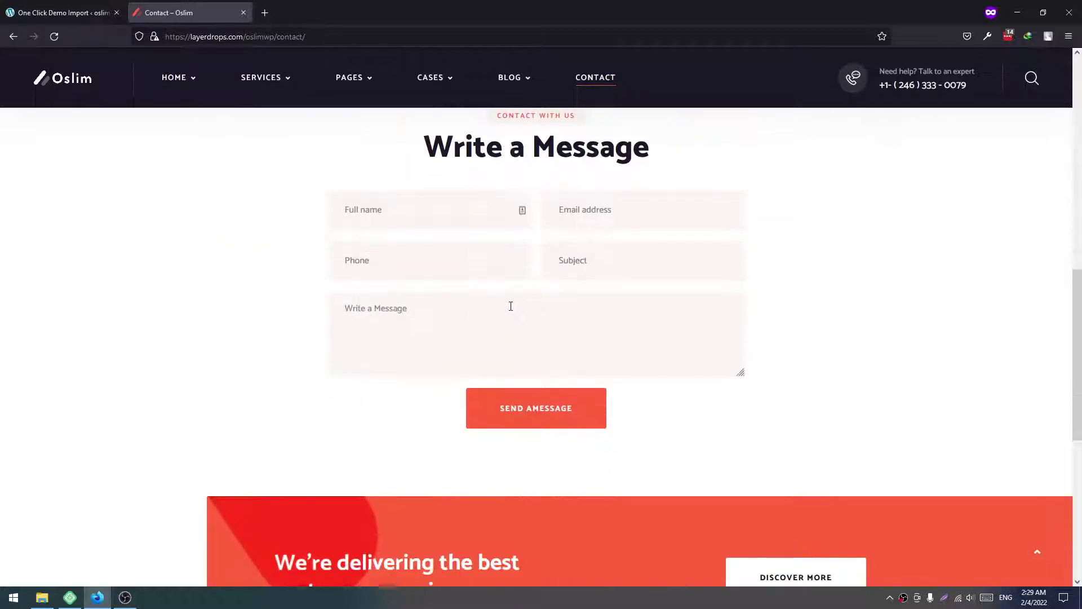
{"action": "scroll", "coordinate": [499, 304], "scroll_direction": "down", "scroll_amount": 3}
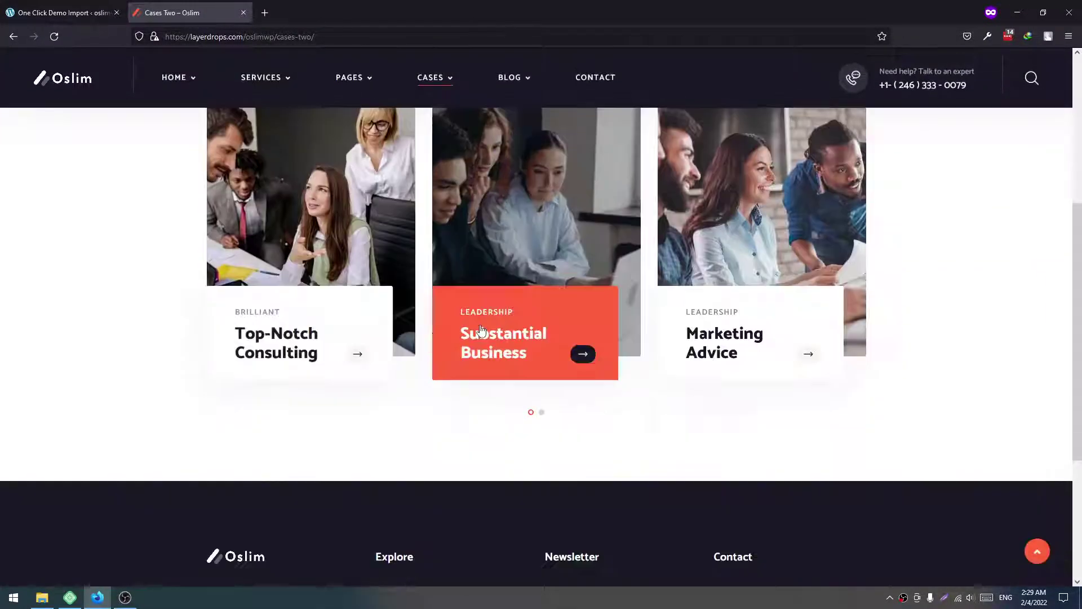
{"action": "scroll", "coordinate": [481, 324], "scroll_direction": "up", "scroll_amount": 3}
{"action": "scroll", "coordinate": [493, 316], "scroll_direction": "up", "scroll_amount": 1}
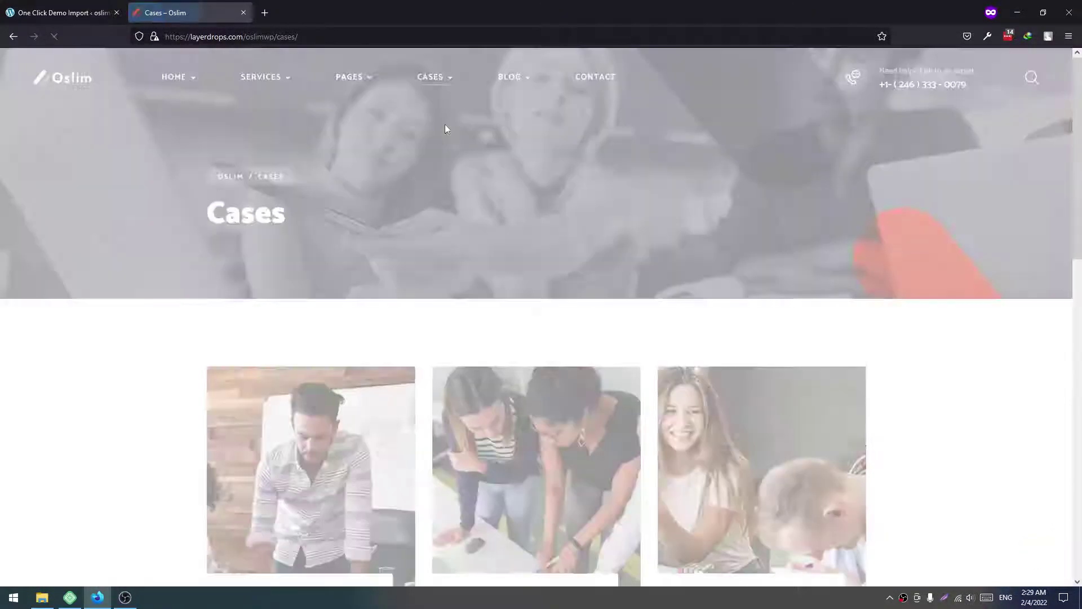
{"action": "scroll", "coordinate": [488, 373], "scroll_direction": "down", "scroll_amount": 2}
{"action": "scroll", "coordinate": [506, 362], "scroll_direction": "down", "scroll_amount": 1}
{"action": "scroll", "coordinate": [506, 361], "scroll_direction": "up", "scroll_amount": 3}
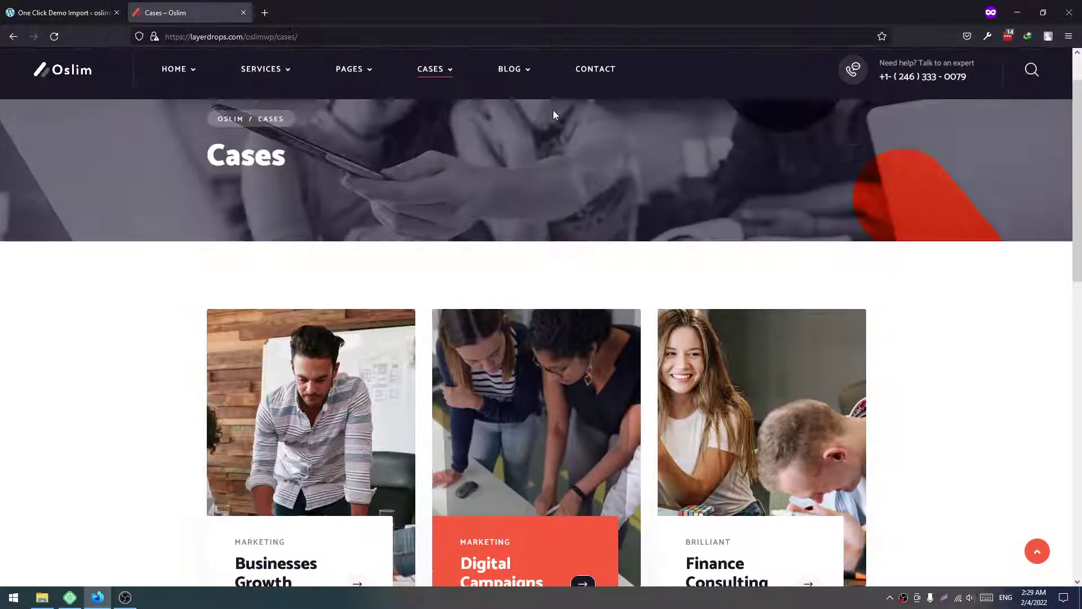
{"action": "scroll", "coordinate": [538, 88], "scroll_direction": "up", "scroll_amount": 1}
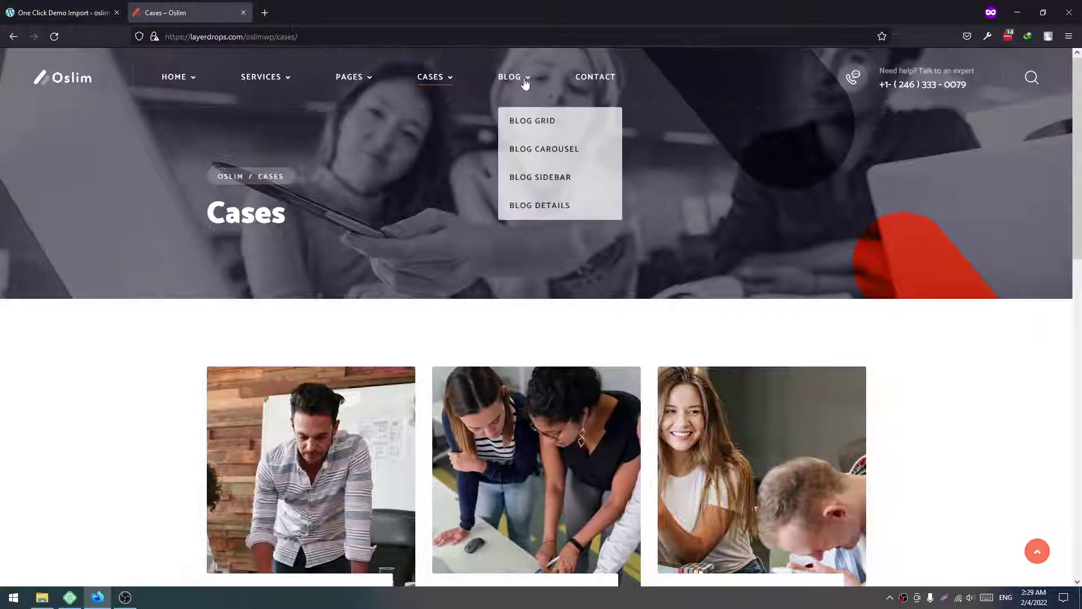
Browse the demo's Blog Grid and Blog Carousel pages, then check WordPress import progress.
{"action": "left_click", "coordinate": [531, 125]}
{"action": "scroll", "coordinate": [494, 270], "scroll_direction": "down", "scroll_amount": 3}
{"action": "scroll", "coordinate": [501, 276], "scroll_direction": "up", "scroll_amount": 3}
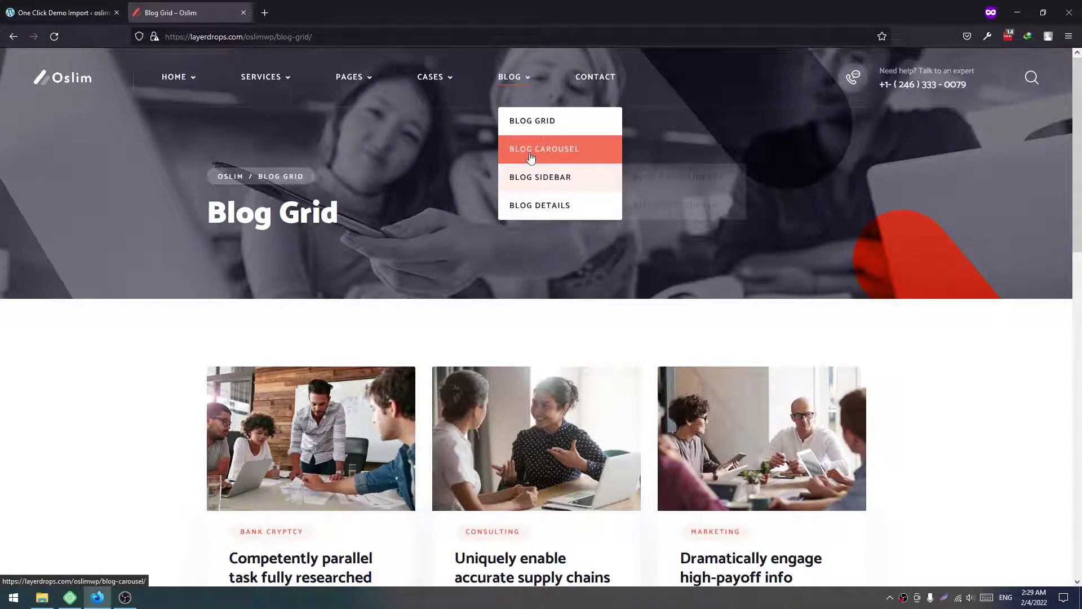
{"action": "mouse_move", "coordinate": [510, 77]}
{"action": "left_click", "coordinate": [543, 147]}
{"action": "scroll", "coordinate": [457, 273], "scroll_direction": "down", "scroll_amount": 3}
{"action": "scroll", "coordinate": [457, 273], "scroll_direction": "down", "scroll_amount": 3}
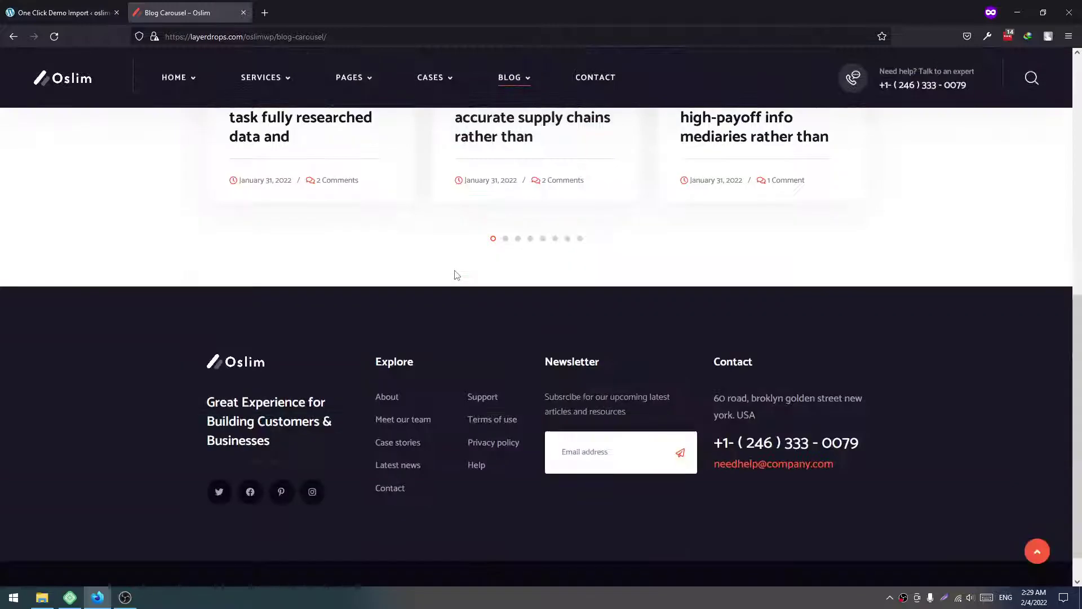
{"action": "scroll", "coordinate": [457, 273], "scroll_direction": "up", "scroll_amount": 2}
{"action": "scroll", "coordinate": [457, 274], "scroll_direction": "up", "scroll_amount": 5}
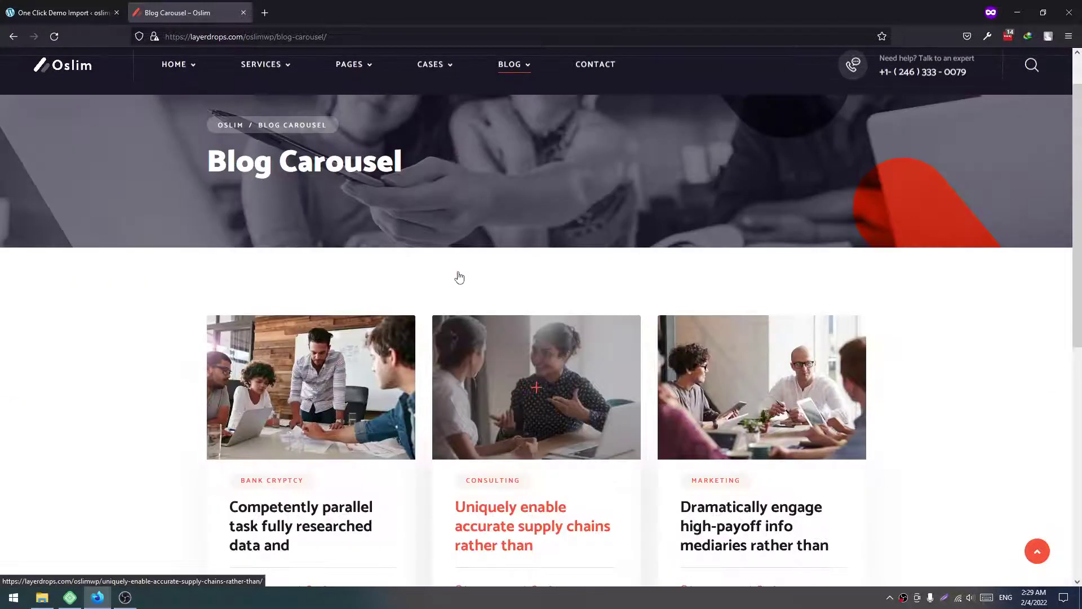
{"action": "scroll", "coordinate": [457, 272], "scroll_direction": "down", "scroll_amount": 3}
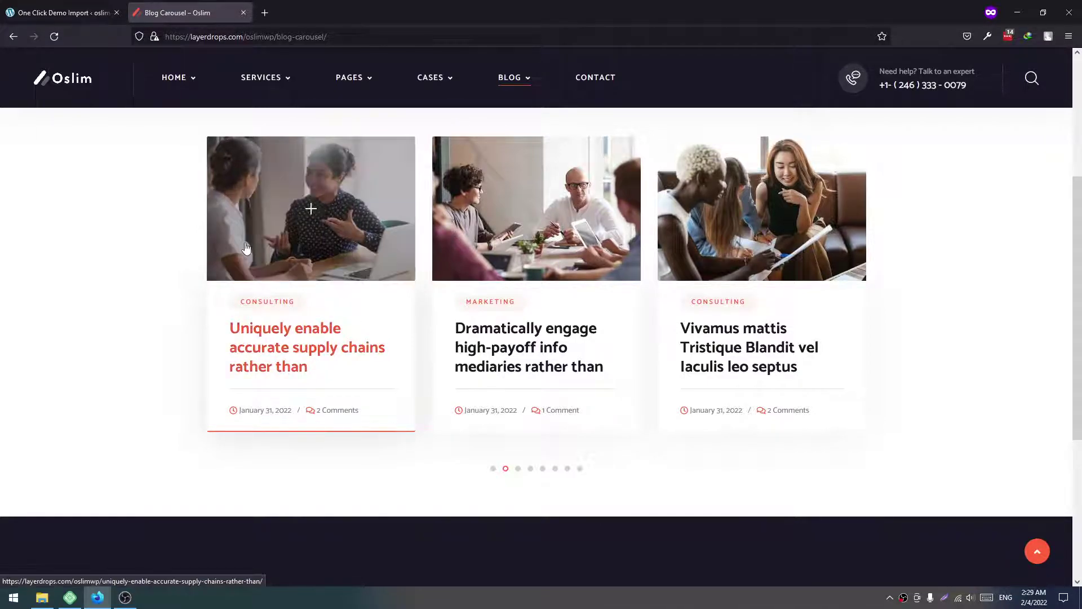
{"action": "left_click", "coordinate": [63, 13]}
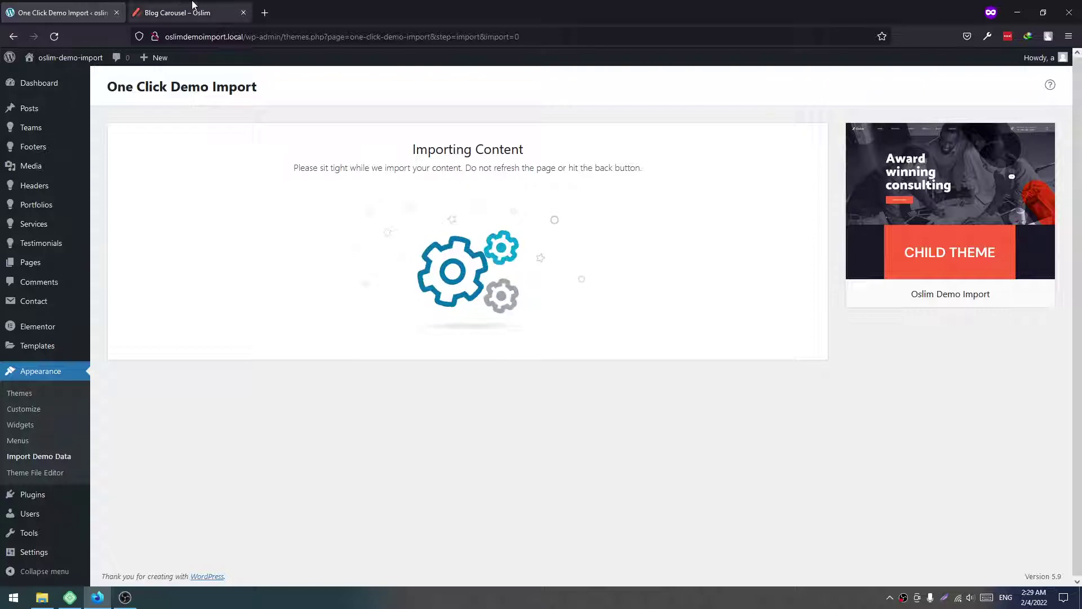
Review the Blog Left Sidebar layout and a Blog Details article, checking import progress between.
{"action": "left_click", "coordinate": [177, 12]}
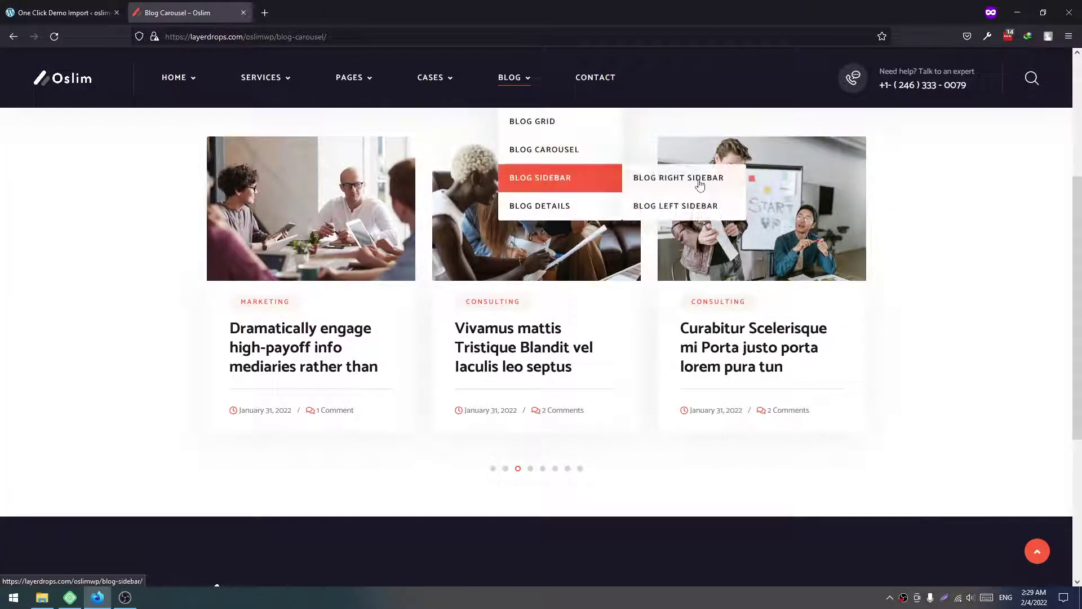
{"action": "left_click", "coordinate": [700, 179]}
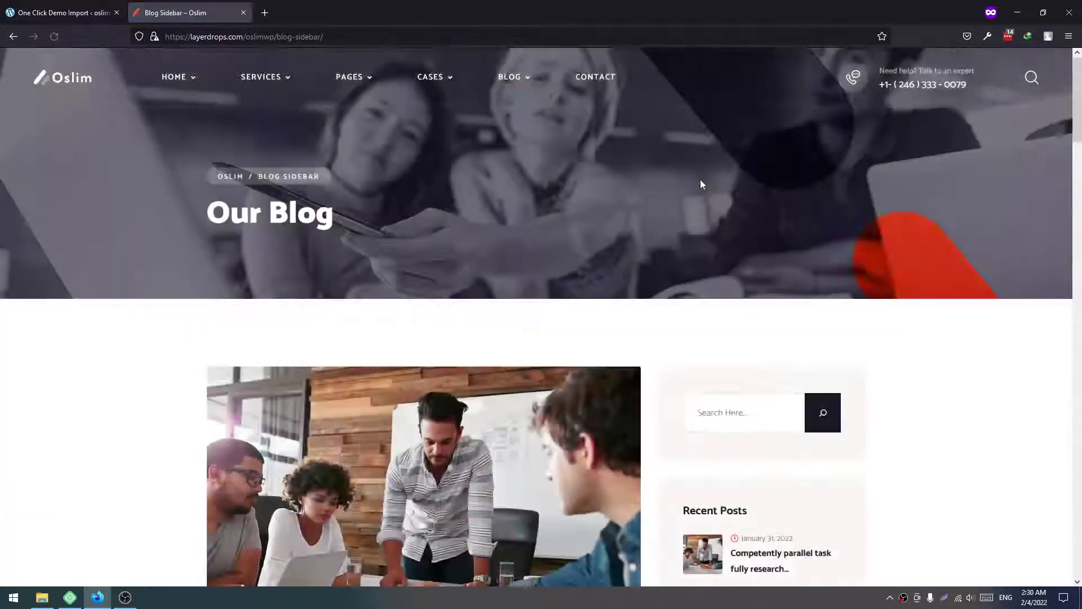
{"action": "scroll", "coordinate": [216, 181], "scroll_direction": "down", "scroll_amount": 10}
{"action": "scroll", "coordinate": [180, 201], "scroll_direction": "down", "scroll_amount": 5}
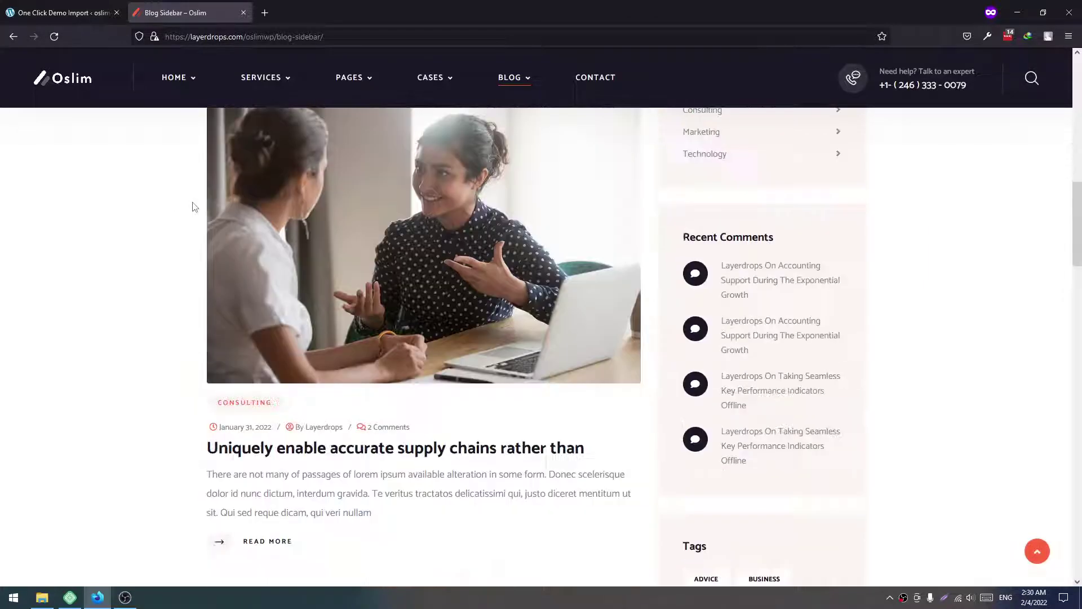
{"action": "scroll", "coordinate": [186, 203], "scroll_direction": "down", "scroll_amount": 3}
{"action": "scroll", "coordinate": [190, 205], "scroll_direction": "down", "scroll_amount": 5}
{"action": "scroll", "coordinate": [191, 206], "scroll_direction": "down", "scroll_amount": 5}
{"action": "scroll", "coordinate": [193, 207], "scroll_direction": "down", "scroll_amount": 3}
{"action": "scroll", "coordinate": [279, 280], "scroll_direction": "down", "scroll_amount": 5}
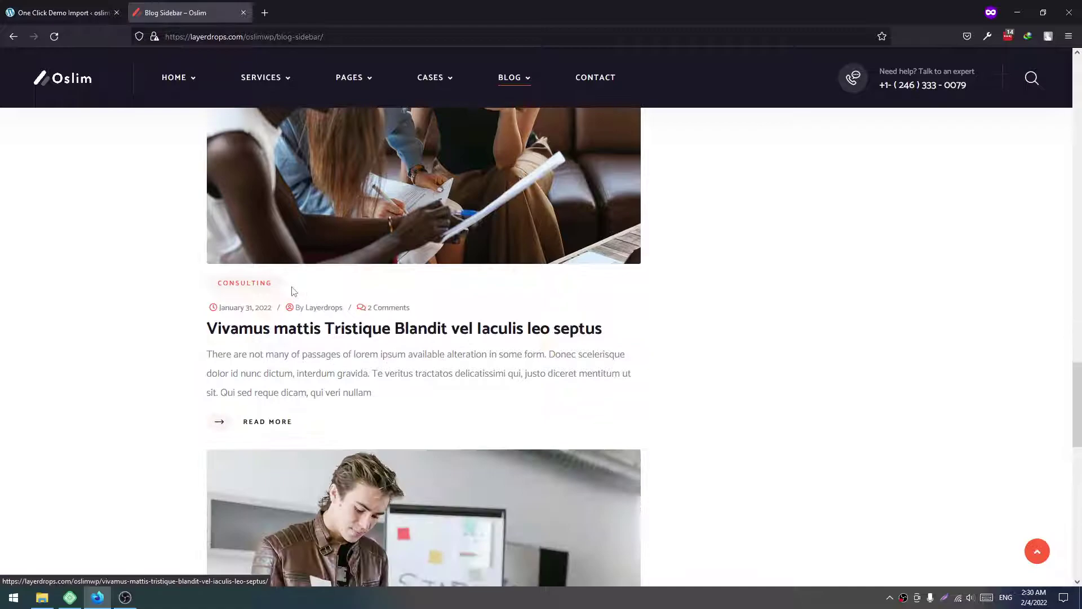
{"action": "scroll", "coordinate": [288, 284], "scroll_direction": "down", "scroll_amount": 5}
{"action": "scroll", "coordinate": [291, 288], "scroll_direction": "down", "scroll_amount": 5}
{"action": "scroll", "coordinate": [294, 289], "scroll_direction": "down", "scroll_amount": 1}
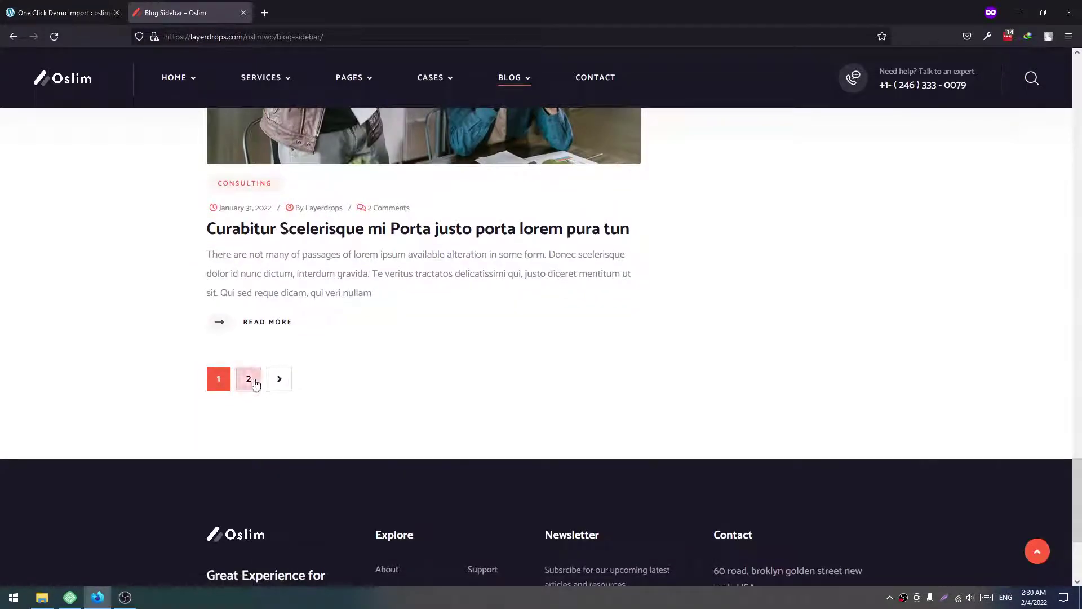
{"action": "mouse_move", "coordinate": [514, 76]}
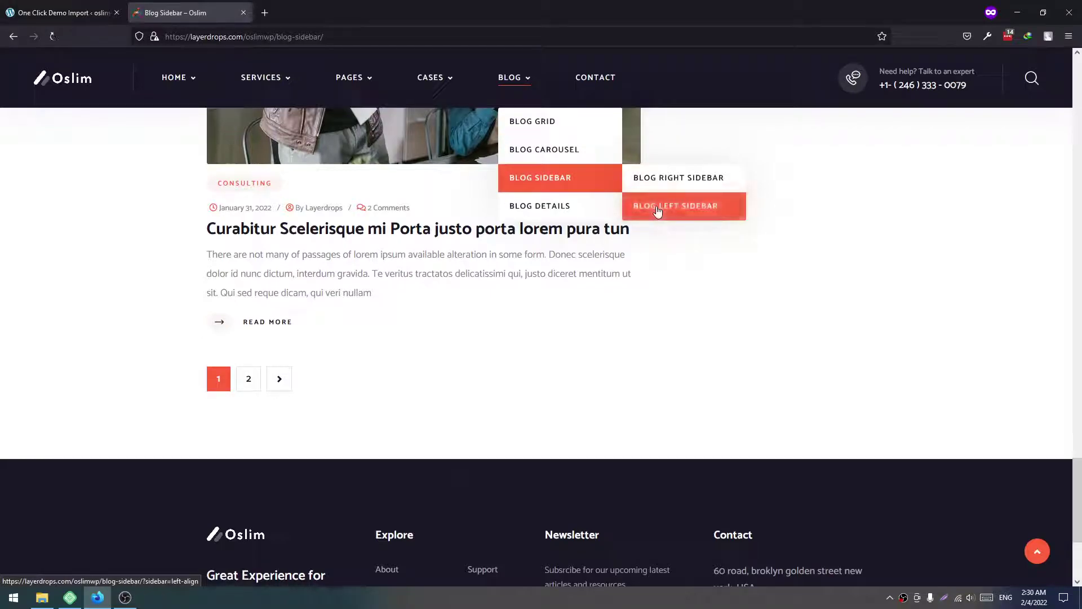
{"action": "scroll", "coordinate": [242, 286], "scroll_direction": "down", "scroll_amount": 3}
{"action": "scroll", "coordinate": [215, 288], "scroll_direction": "down", "scroll_amount": 5}
{"action": "scroll", "coordinate": [215, 288], "scroll_direction": "down", "scroll_amount": 5}
{"action": "scroll", "coordinate": [216, 287], "scroll_direction": "down", "scroll_amount": 5}
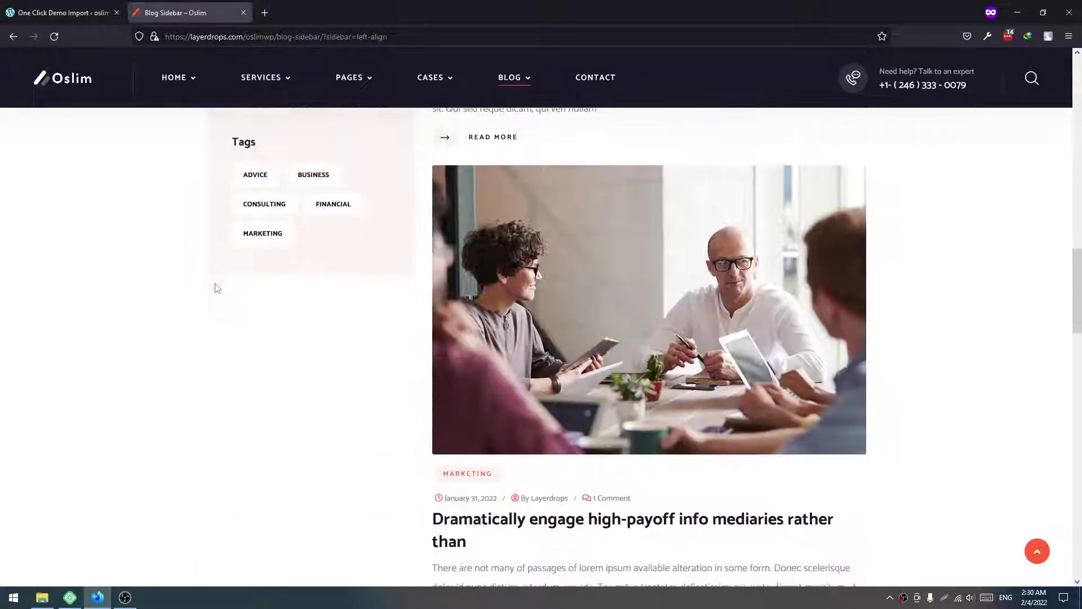
{"action": "scroll", "coordinate": [216, 288], "scroll_direction": "down", "scroll_amount": 4}
{"action": "left_click", "coordinate": [44, 10]}
{"action": "left_click", "coordinate": [175, 12]}
{"action": "scroll", "coordinate": [474, 280], "scroll_direction": "down", "scroll_amount": 5}
{"action": "scroll", "coordinate": [473, 280], "scroll_direction": "down", "scroll_amount": 3}
{"action": "scroll", "coordinate": [473, 280], "scroll_direction": "down", "scroll_amount": 5}
{"action": "scroll", "coordinate": [417, 277], "scroll_direction": "down", "scroll_amount": 4}
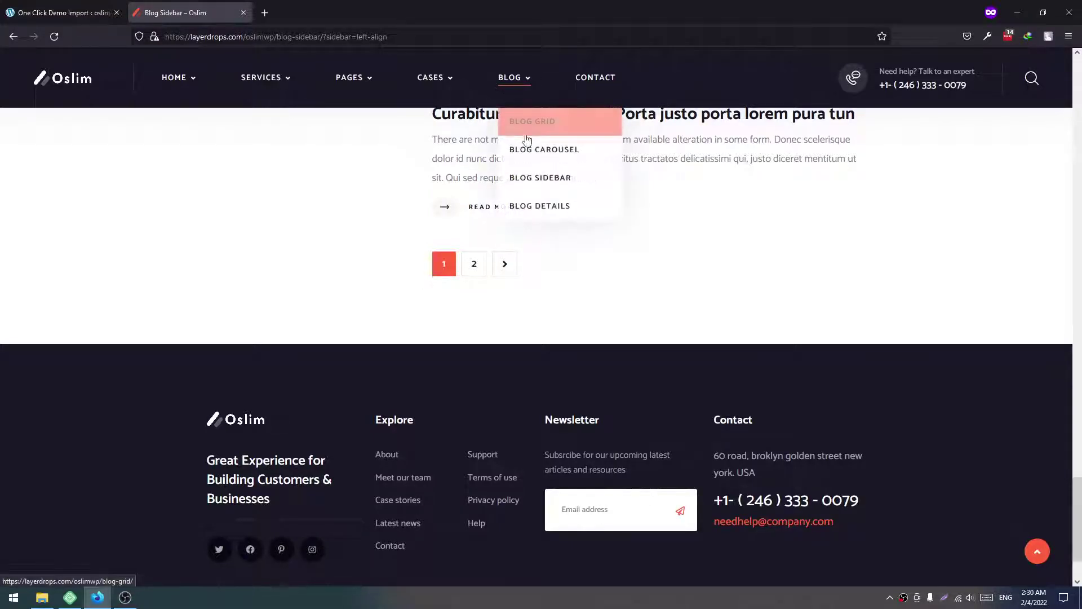
{"action": "left_click", "coordinate": [589, 209]}
{"action": "scroll", "coordinate": [422, 213], "scroll_direction": "down", "scroll_amount": 8}
{"action": "scroll", "coordinate": [423, 213], "scroll_direction": "down", "scroll_amount": 5}
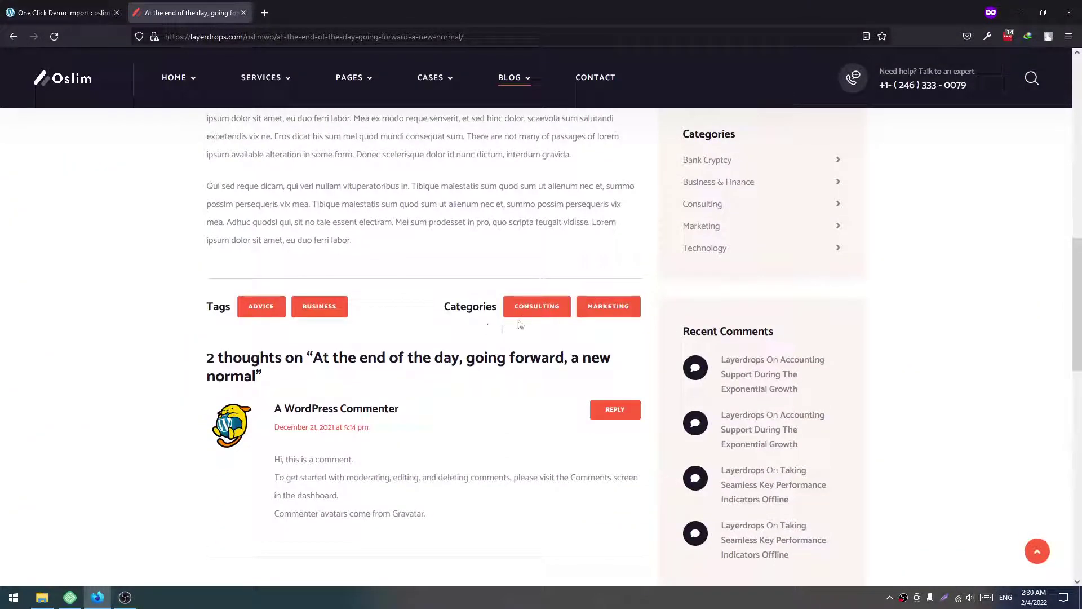
{"action": "scroll", "coordinate": [281, 310], "scroll_direction": "down", "scroll_amount": 5}
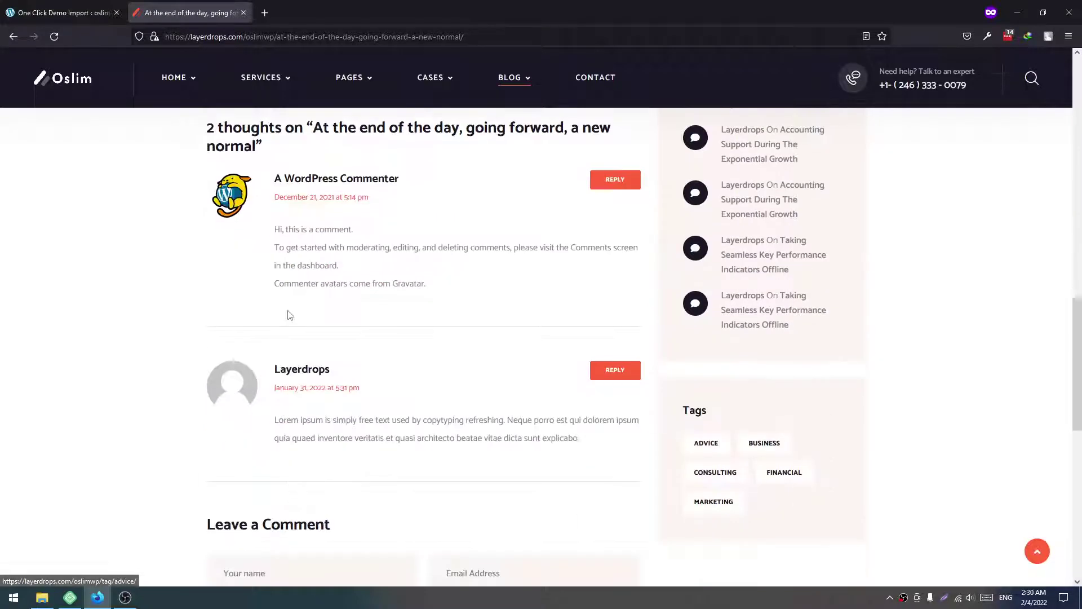
{"action": "scroll", "coordinate": [282, 311], "scroll_direction": "down", "scroll_amount": 5}
{"action": "scroll", "coordinate": [281, 310], "scroll_direction": "down", "scroll_amount": 3}
{"action": "scroll", "coordinate": [426, 321], "scroll_direction": "down", "scroll_amount": 3}
{"action": "scroll", "coordinate": [423, 323], "scroll_direction": "up", "scroll_amount": 5}
{"action": "scroll", "coordinate": [423, 322], "scroll_direction": "up", "scroll_amount": 6}
{"action": "scroll", "coordinate": [423, 322], "scroll_direction": "up", "scroll_amount": 3}
{"action": "left_click", "coordinate": [51, 13]}
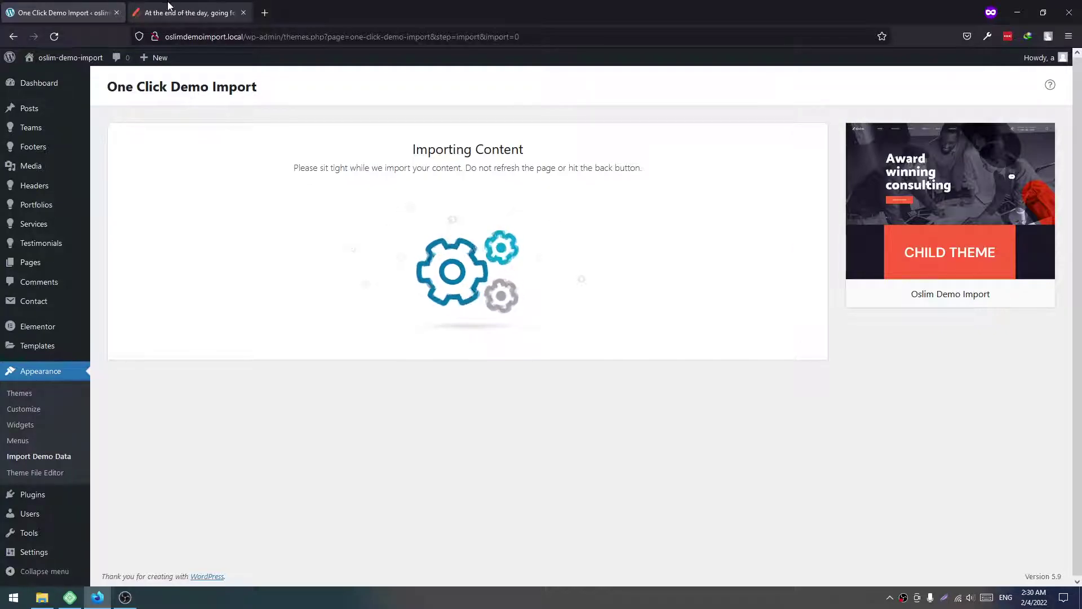
Preview One Page Home 1 down to its Services section, then load the main demo home.
{"action": "left_click", "coordinate": [186, 12]}
{"action": "scroll", "coordinate": [339, 253], "scroll_direction": "up", "scroll_amount": 5}
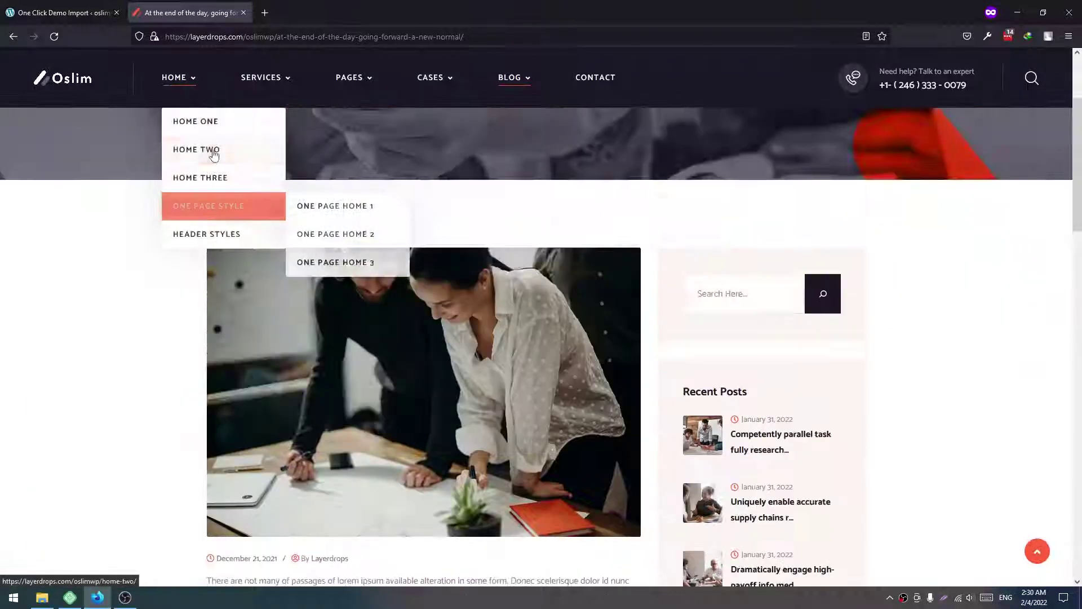
{"action": "scroll", "coordinate": [214, 155], "scroll_direction": "up", "scroll_amount": 2}
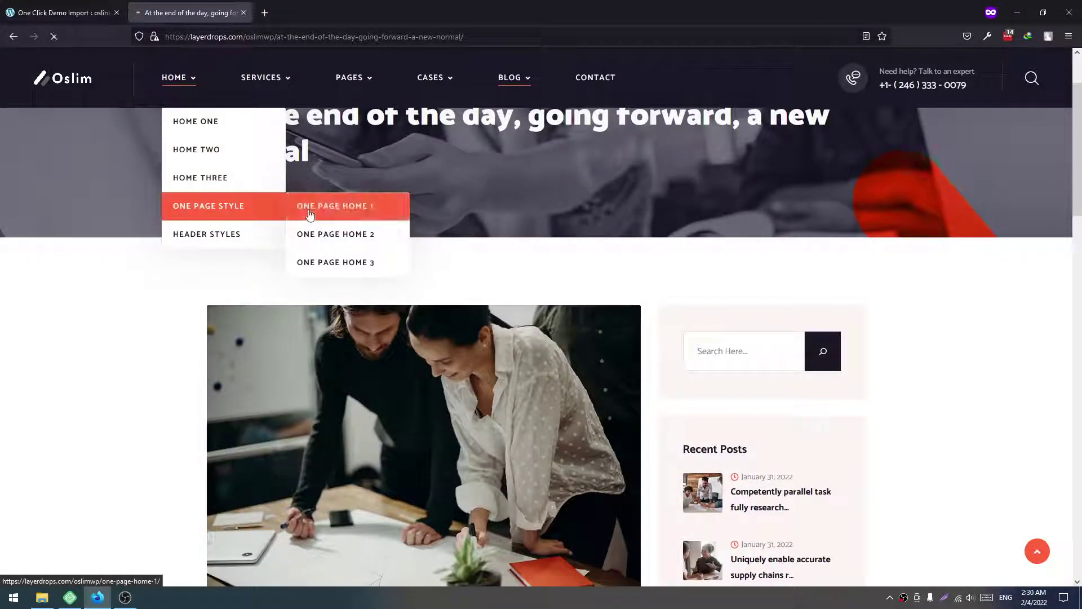
{"action": "left_click", "coordinate": [335, 205]}
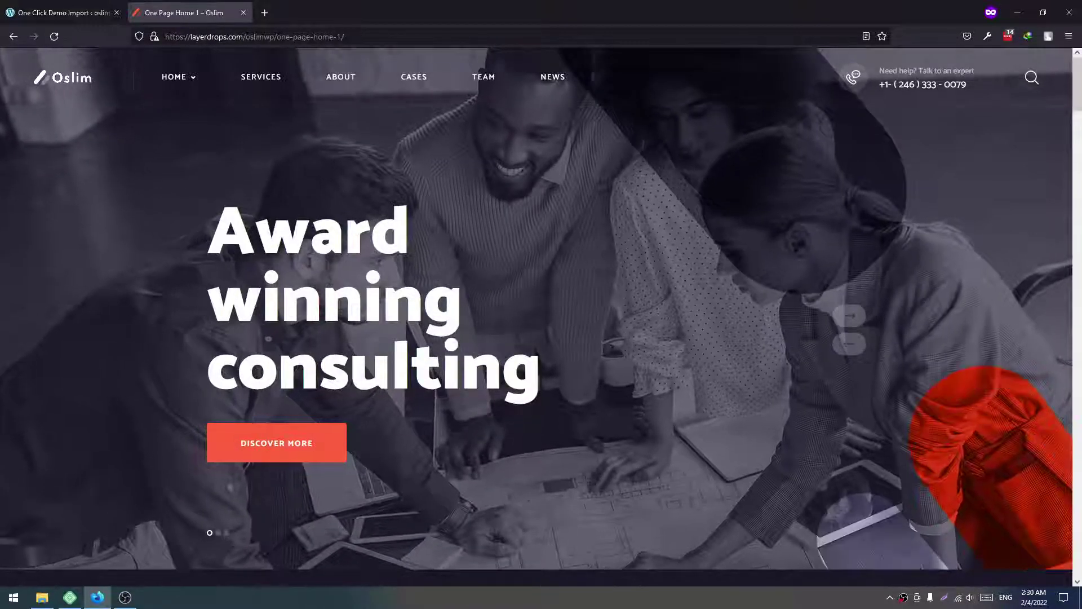
{"action": "left_click", "coordinate": [260, 77]}
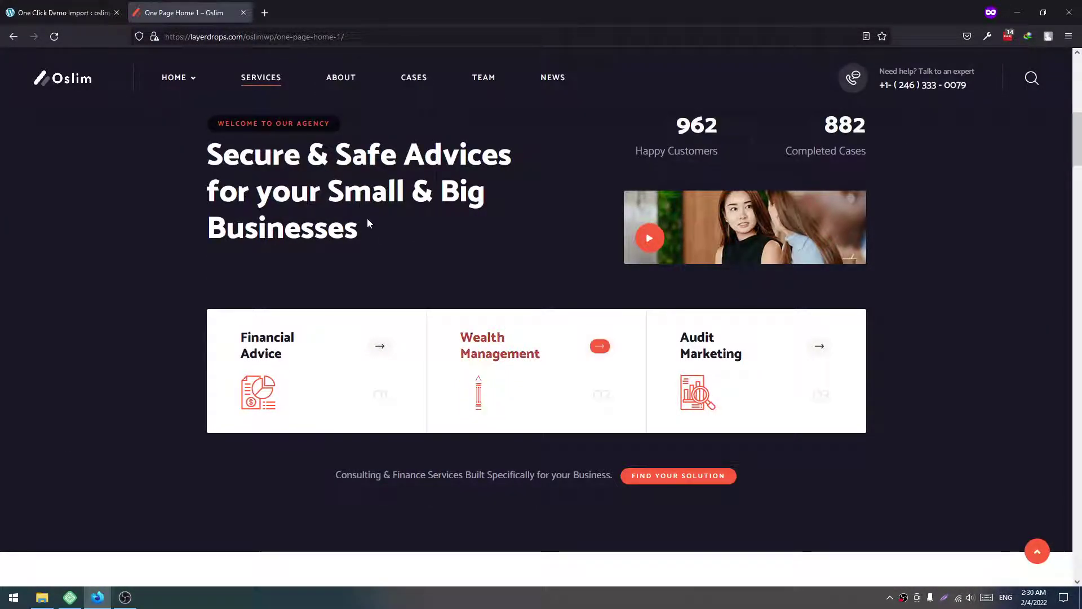
{"action": "scroll", "coordinate": [367, 219], "scroll_direction": "up", "scroll_amount": 5}
{"action": "scroll", "coordinate": [254, 170], "scroll_direction": "up", "scroll_amount": 5}
{"action": "scroll", "coordinate": [142, 122], "scroll_direction": "up", "scroll_amount": 2}
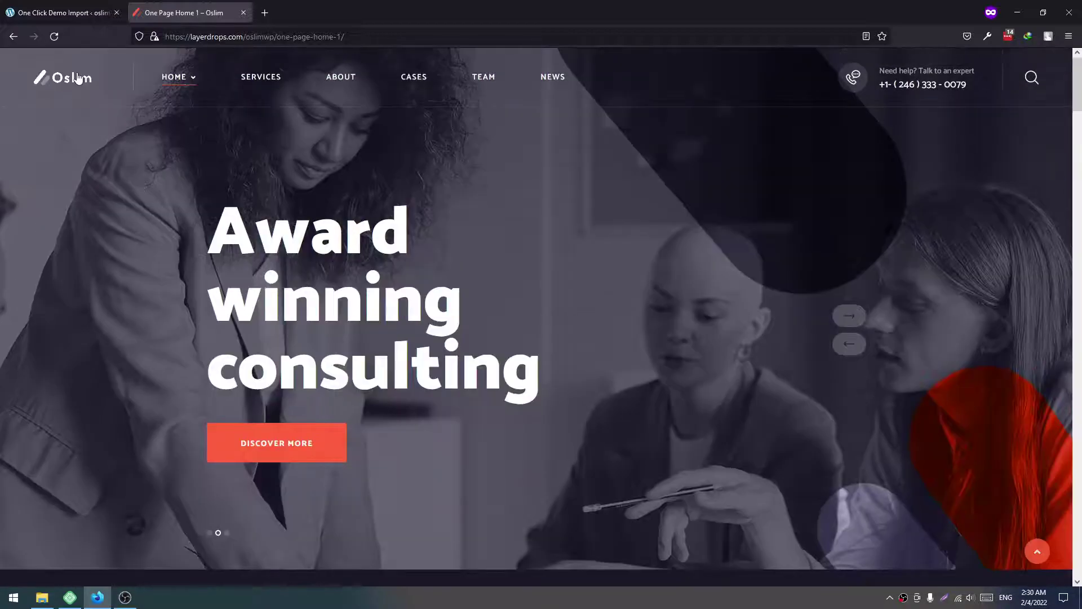
{"action": "left_click", "coordinate": [78, 78]}
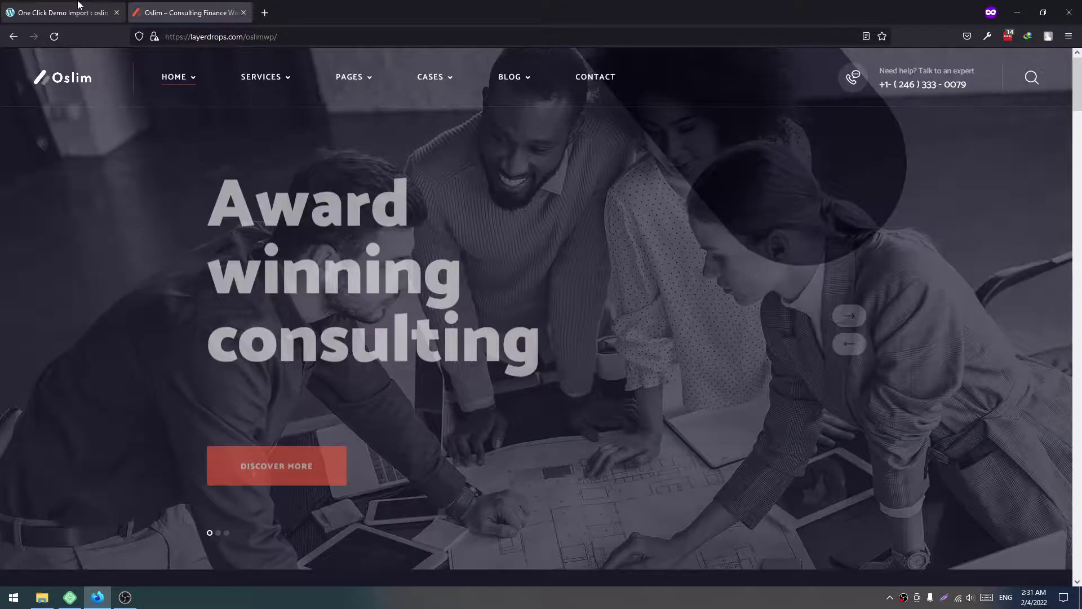
Open the imported local site after Import Complete and scroll its home page back to top.
{"action": "left_click", "coordinate": [85, 12]}
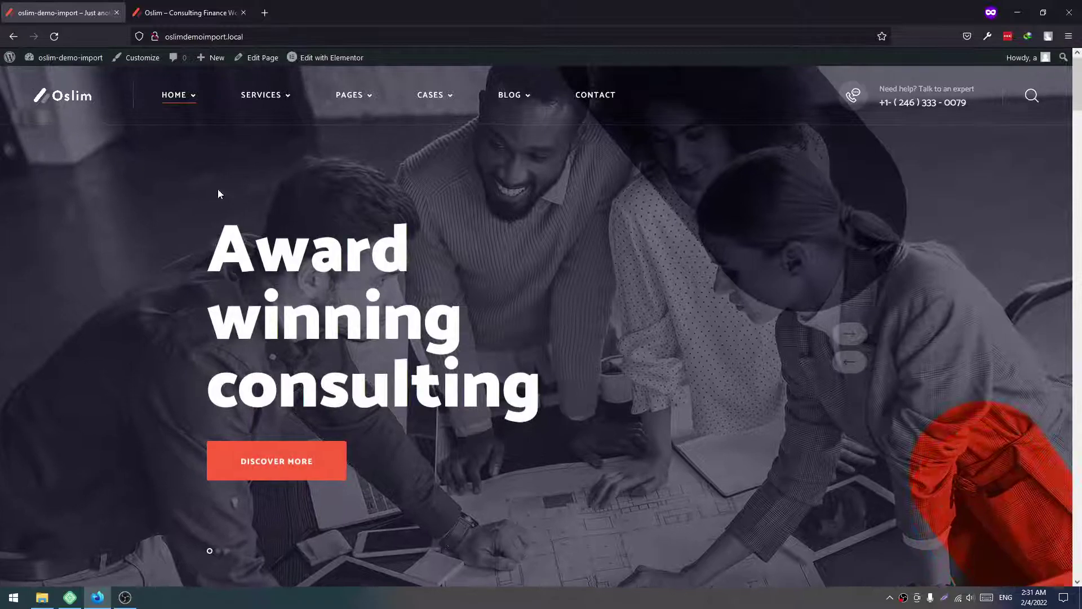
{"action": "scroll", "coordinate": [288, 223], "scroll_direction": "down", "scroll_amount": 4}
{"action": "scroll", "coordinate": [288, 222], "scroll_direction": "down", "scroll_amount": 4}
{"action": "scroll", "coordinate": [288, 222], "scroll_direction": "down", "scroll_amount": 3}
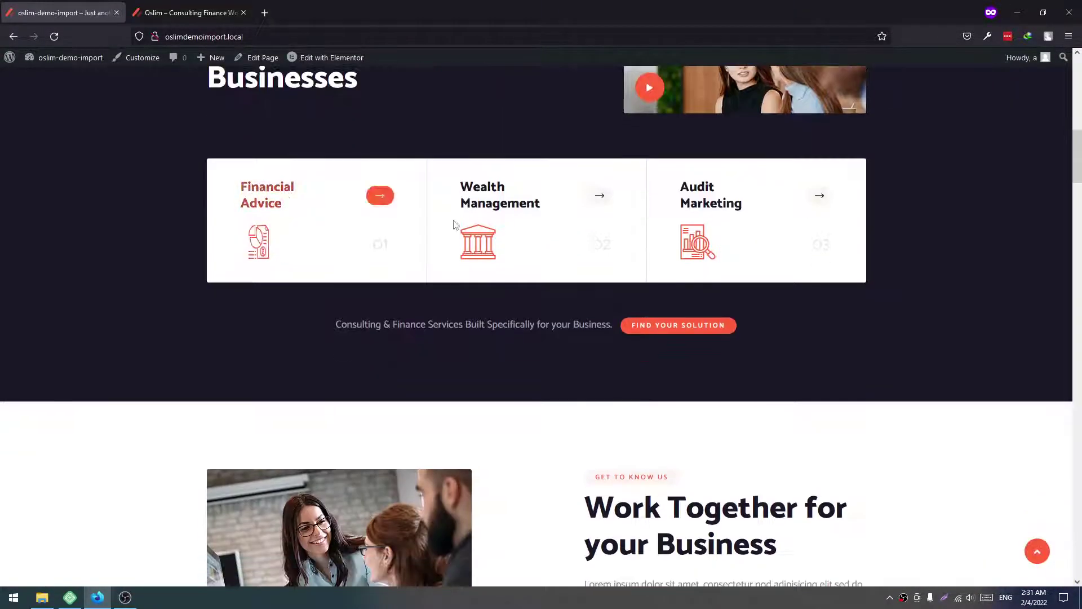
{"action": "scroll", "coordinate": [507, 235], "scroll_direction": "down", "scroll_amount": 3}
{"action": "scroll", "coordinate": [507, 235], "scroll_direction": "down", "scroll_amount": 3}
{"action": "scroll", "coordinate": [508, 235], "scroll_direction": "down", "scroll_amount": 4}
{"action": "scroll", "coordinate": [507, 235], "scroll_direction": "down", "scroll_amount": 4}
{"action": "scroll", "coordinate": [508, 235], "scroll_direction": "down", "scroll_amount": 4}
{"action": "scroll", "coordinate": [508, 235], "scroll_direction": "down", "scroll_amount": 3}
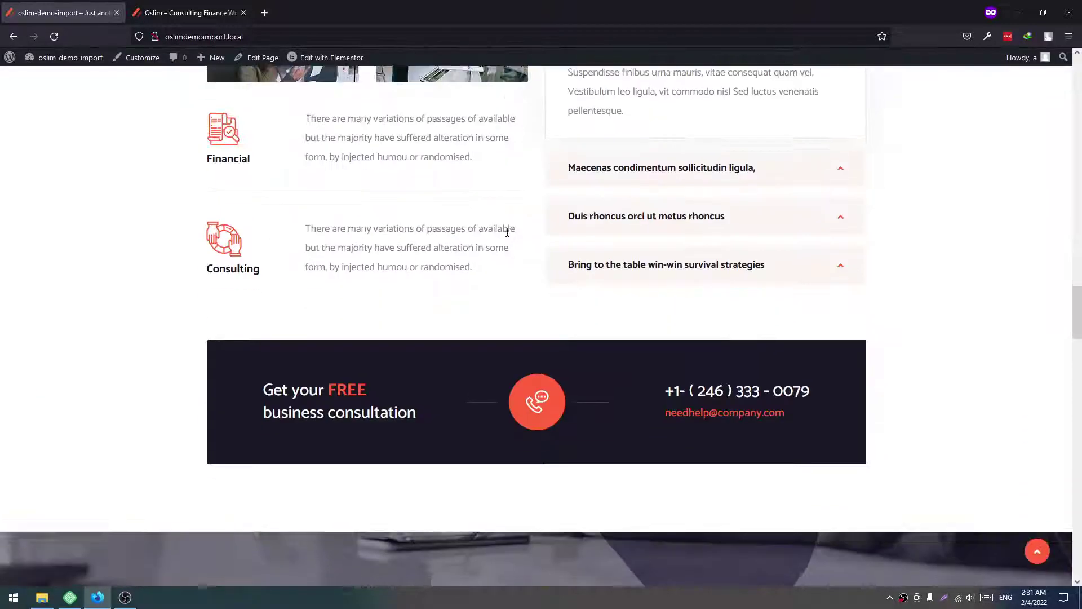
{"action": "scroll", "coordinate": [508, 235], "scroll_direction": "down", "scroll_amount": 4}
{"action": "scroll", "coordinate": [508, 235], "scroll_direction": "down", "scroll_amount": 4}
{"action": "scroll", "coordinate": [507, 235], "scroll_direction": "down", "scroll_amount": 4}
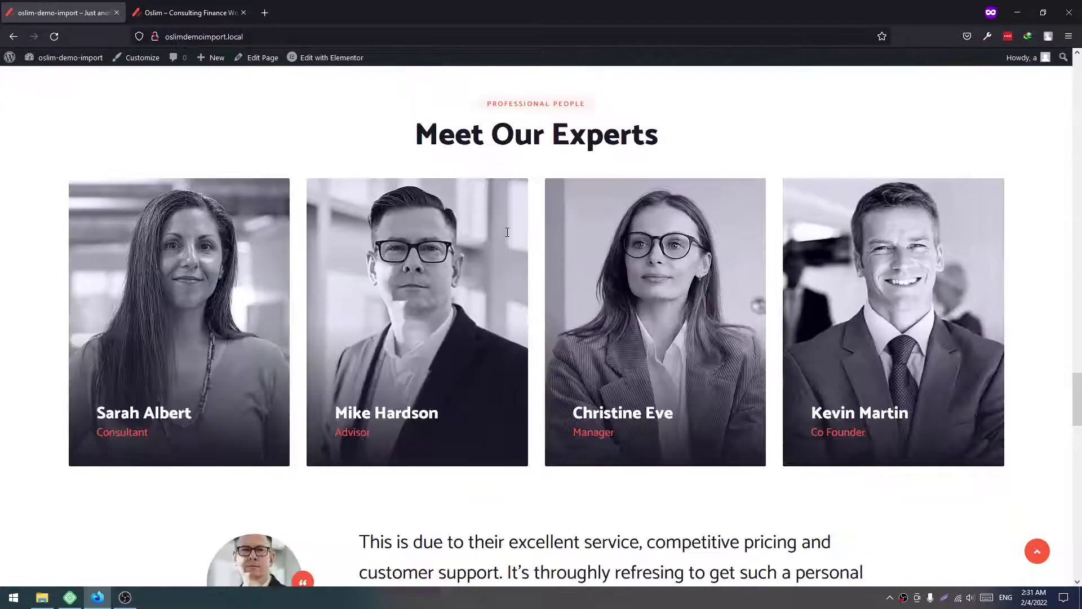
{"action": "scroll", "coordinate": [507, 236], "scroll_direction": "down", "scroll_amount": 4}
{"action": "scroll", "coordinate": [507, 235], "scroll_direction": "down", "scroll_amount": 3}
{"action": "scroll", "coordinate": [507, 235], "scroll_direction": "down", "scroll_amount": 5}
{"action": "scroll", "coordinate": [507, 235], "scroll_direction": "down", "scroll_amount": 1}
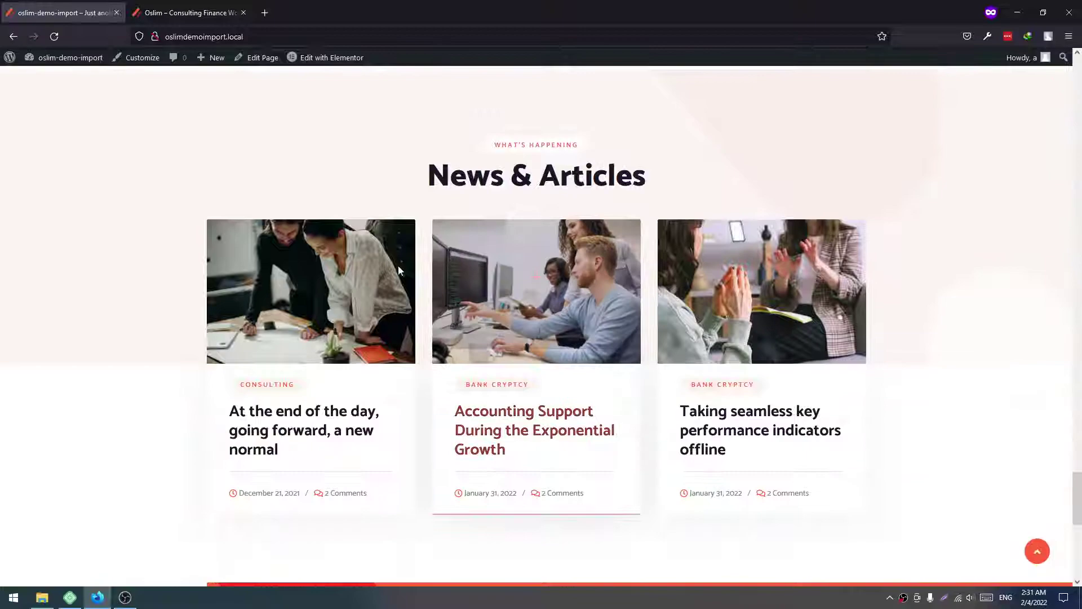
{"action": "scroll", "coordinate": [507, 235], "scroll_direction": "down", "scroll_amount": 4}
{"action": "scroll", "coordinate": [341, 283], "scroll_direction": "down", "scroll_amount": 2}
{"action": "scroll", "coordinate": [341, 284], "scroll_direction": "down", "scroll_amount": 1}
{"action": "scroll", "coordinate": [341, 283], "scroll_direction": "up", "scroll_amount": 2}
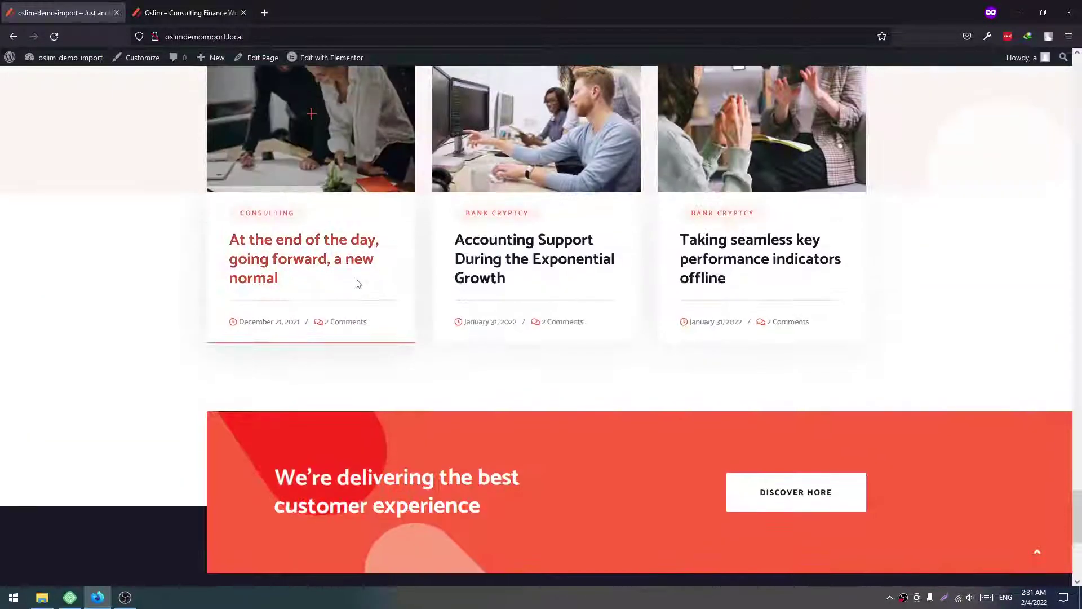
{"action": "scroll", "coordinate": [448, 321], "scroll_direction": "up", "scroll_amount": 4}
{"action": "scroll", "coordinate": [517, 338], "scroll_direction": "down", "scroll_amount": 3}
{"action": "mouse_move", "coordinate": [535, 127]}
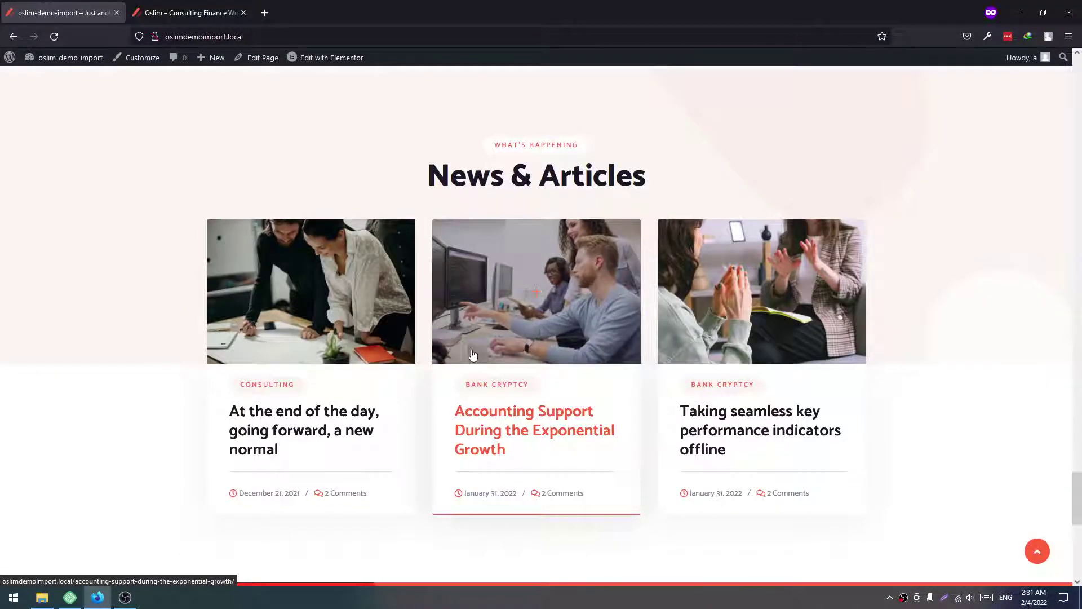
{"action": "scroll", "coordinate": [472, 355], "scroll_direction": "up", "scroll_amount": 4}
{"action": "scroll", "coordinate": [676, 380], "scroll_direction": "up", "scroll_amount": 3}
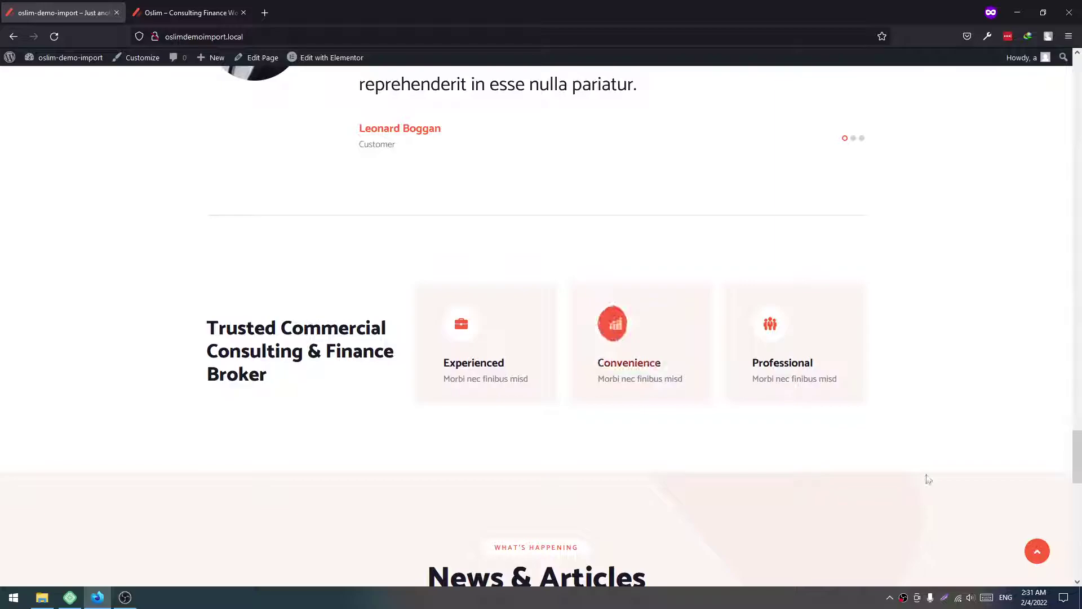
{"action": "left_click", "coordinate": [1035, 550]}
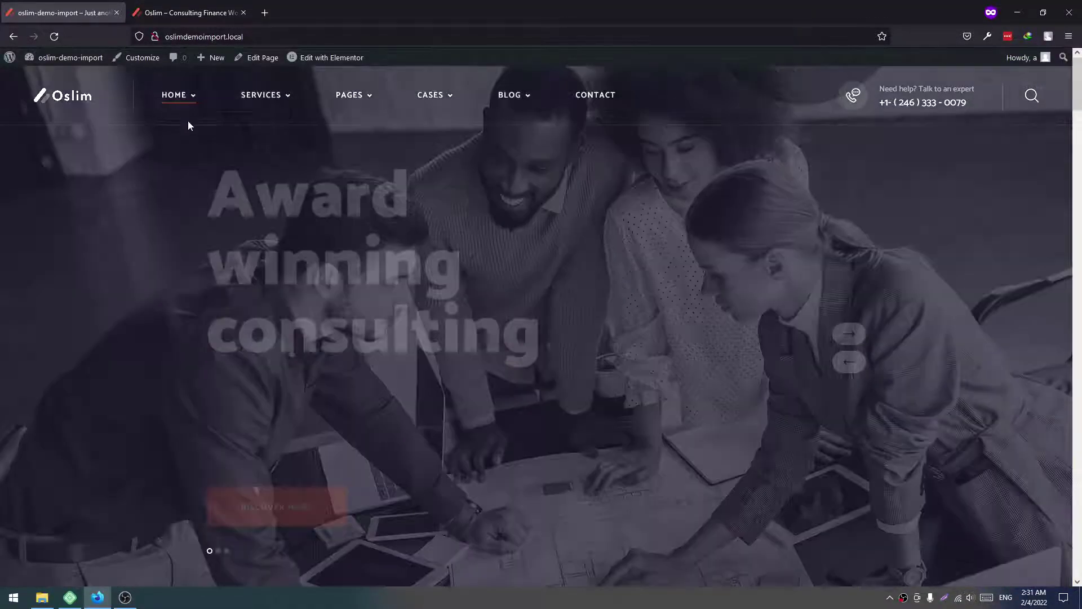
{"action": "mouse_move", "coordinate": [178, 95]}
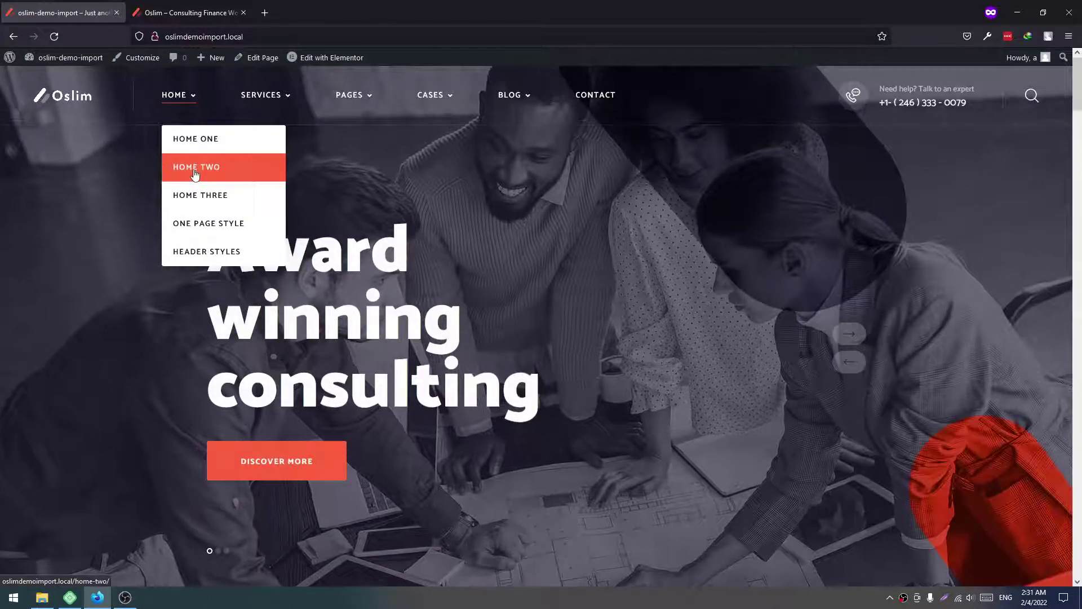
Load the local Home Two page, then visit layerdrops.ticksy.com in a new private tab.
{"action": "left_click", "coordinate": [193, 172]}
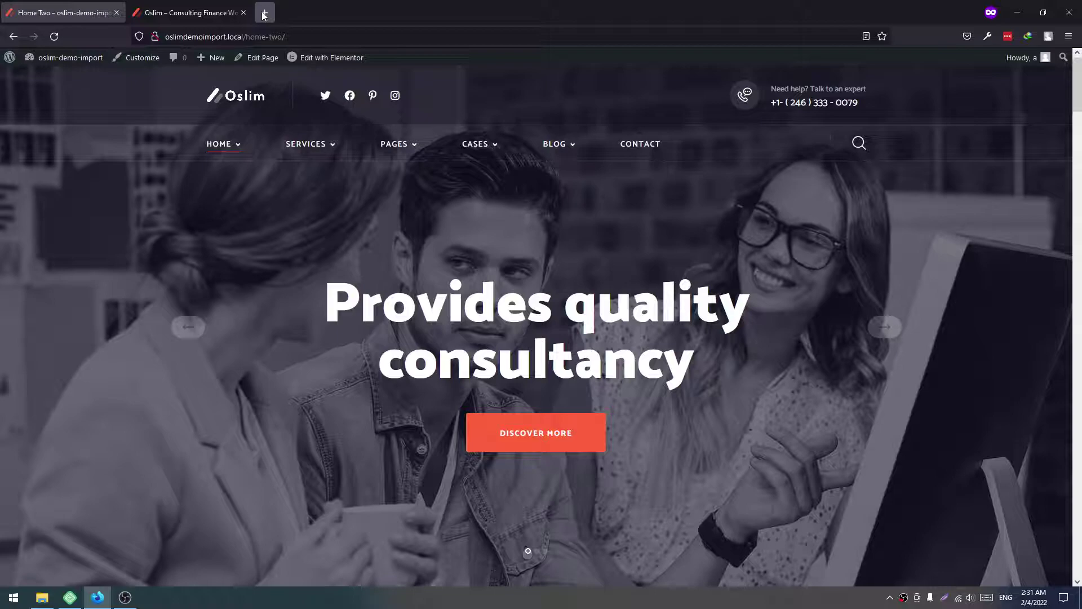
{"action": "left_click", "coordinate": [265, 12]}
{"action": "type", "text": "layerdrops.ticksy.com/"}
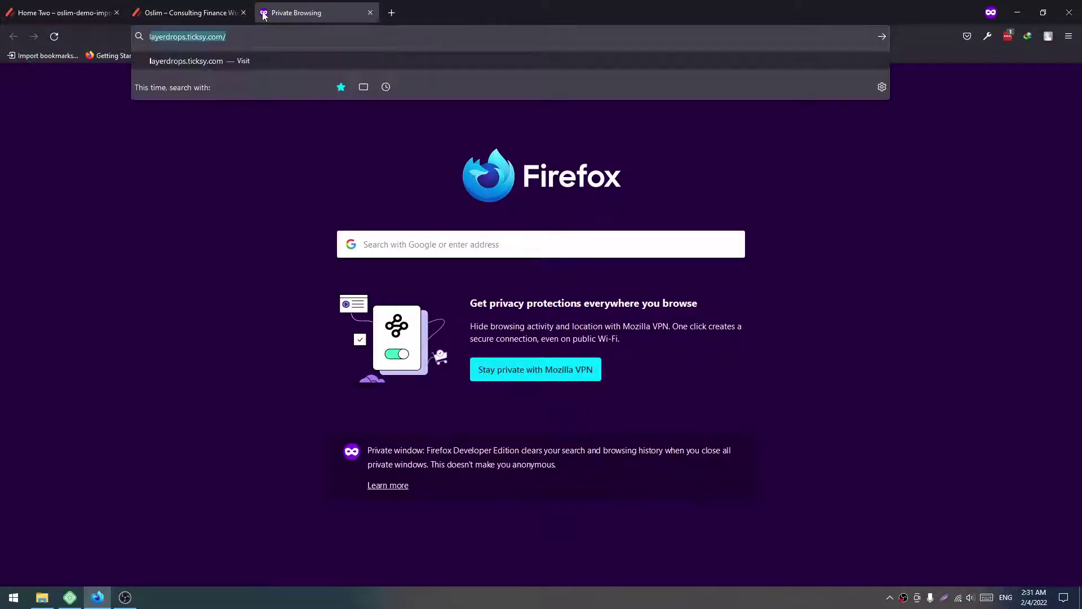
{"action": "key", "text": "Return"}
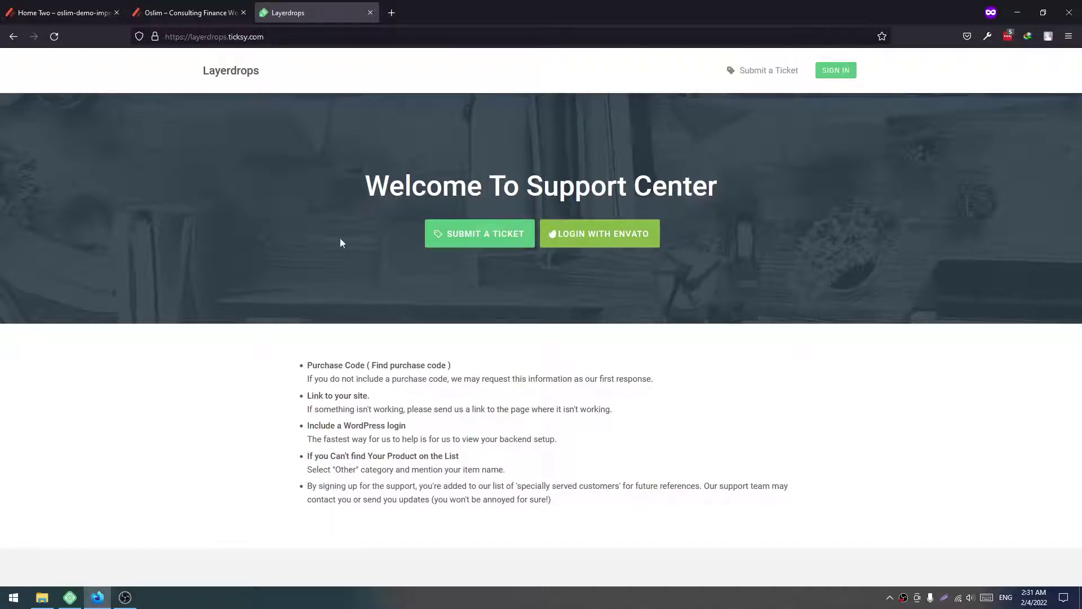
Close the support center tab and return to the local Home Two page.
{"action": "left_click", "coordinate": [369, 12]}
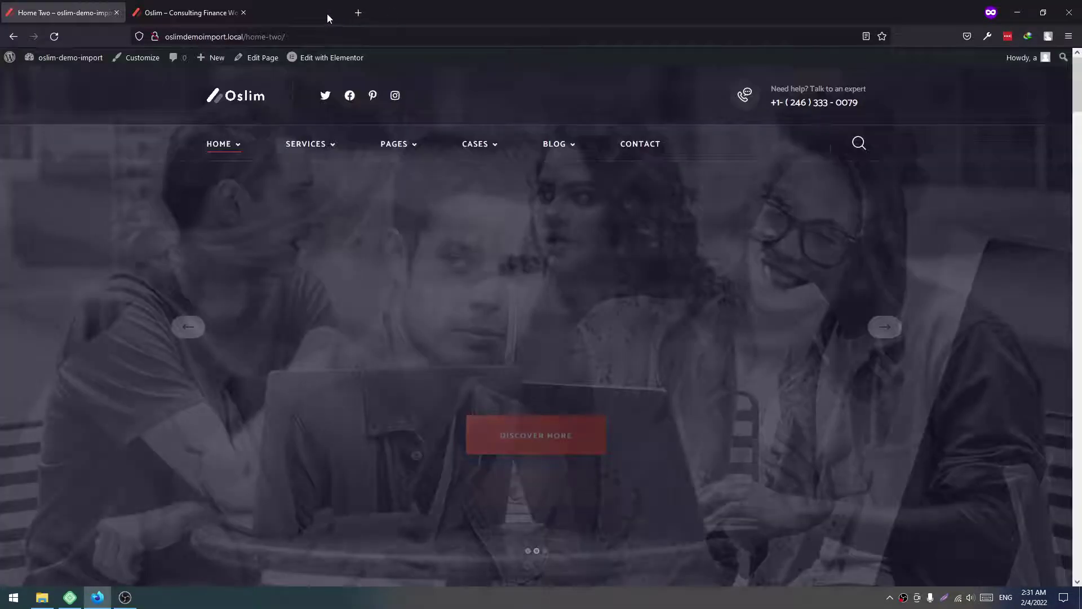
{"action": "scroll", "coordinate": [256, 256], "scroll_direction": "down", "scroll_amount": 4}
{"action": "scroll", "coordinate": [257, 256], "scroll_direction": "down", "scroll_amount": 4}
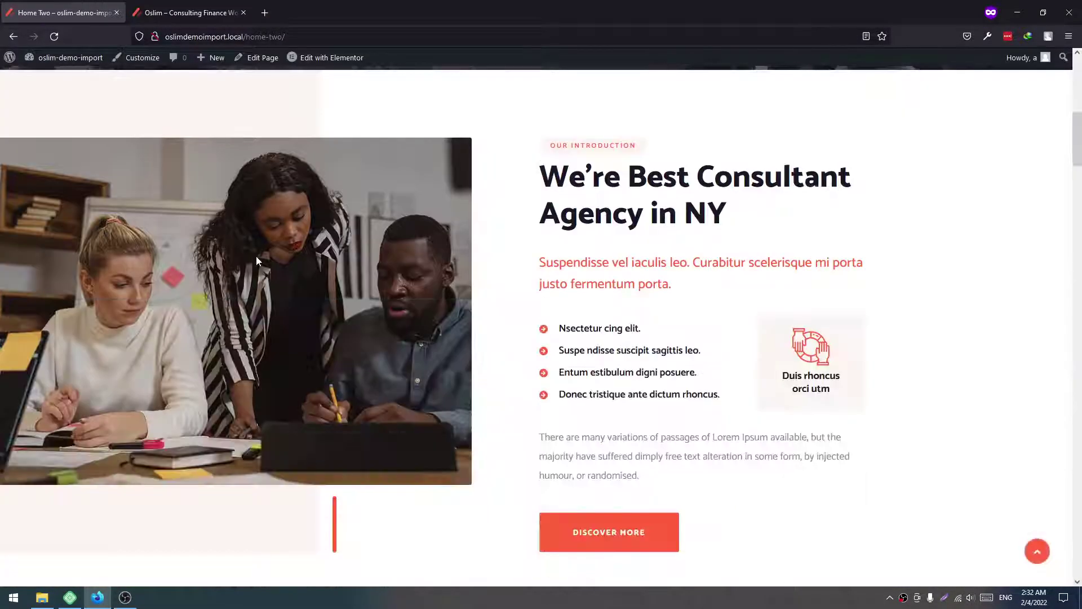
{"action": "scroll", "coordinate": [257, 257], "scroll_direction": "down", "scroll_amount": 4}
{"action": "scroll", "coordinate": [258, 261], "scroll_direction": "down", "scroll_amount": 3}
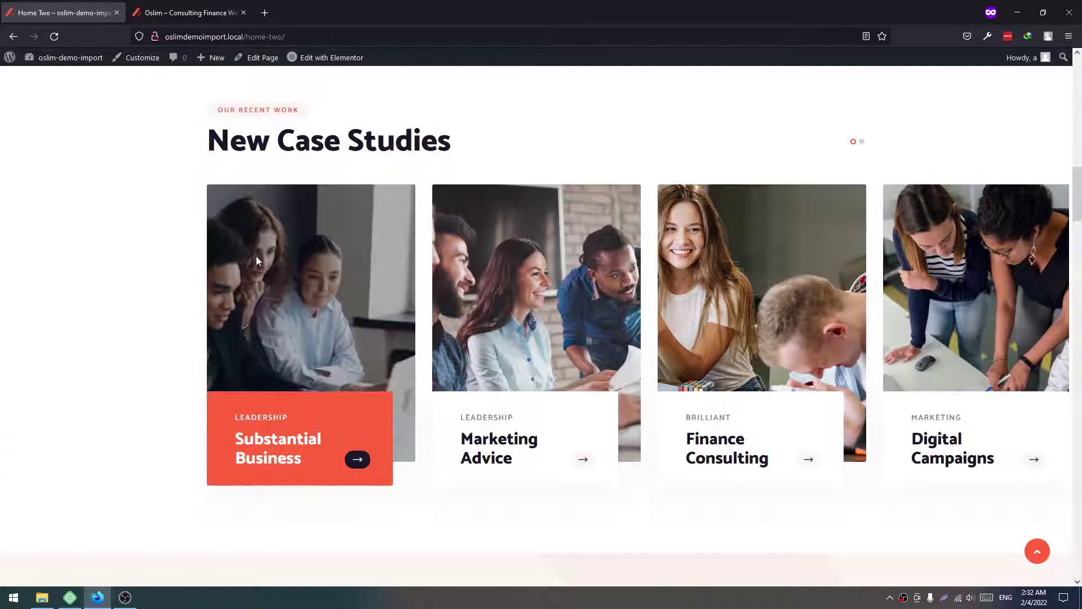
{"action": "scroll", "coordinate": [256, 257], "scroll_direction": "down", "scroll_amount": 5}
{"action": "scroll", "coordinate": [256, 256], "scroll_direction": "down", "scroll_amount": 5}
{"action": "scroll", "coordinate": [256, 256], "scroll_direction": "down", "scroll_amount": 3}
{"action": "scroll", "coordinate": [257, 260], "scroll_direction": "down", "scroll_amount": 4}
{"action": "scroll", "coordinate": [256, 260], "scroll_direction": "down", "scroll_amount": 5}
{"action": "scroll", "coordinate": [256, 260], "scroll_direction": "down", "scroll_amount": 4}
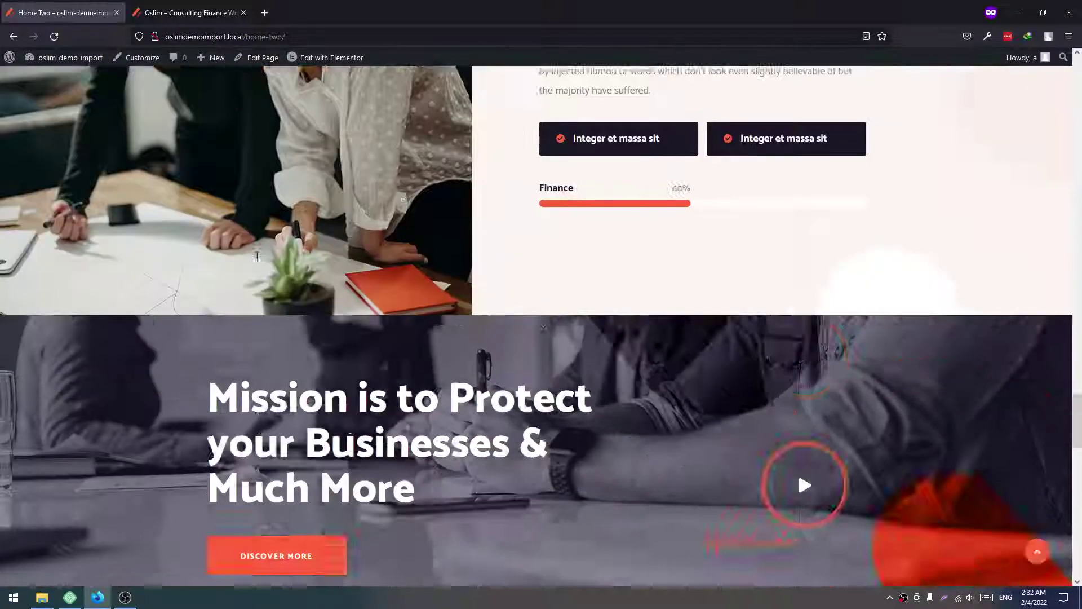
{"action": "scroll", "coordinate": [257, 260], "scroll_direction": "down", "scroll_amount": 5}
{"action": "scroll", "coordinate": [256, 261], "scroll_direction": "down", "scroll_amount": 5}
{"action": "scroll", "coordinate": [256, 261], "scroll_direction": "down", "scroll_amount": 3}
{"action": "scroll", "coordinate": [256, 260], "scroll_direction": "up", "scroll_amount": 4}
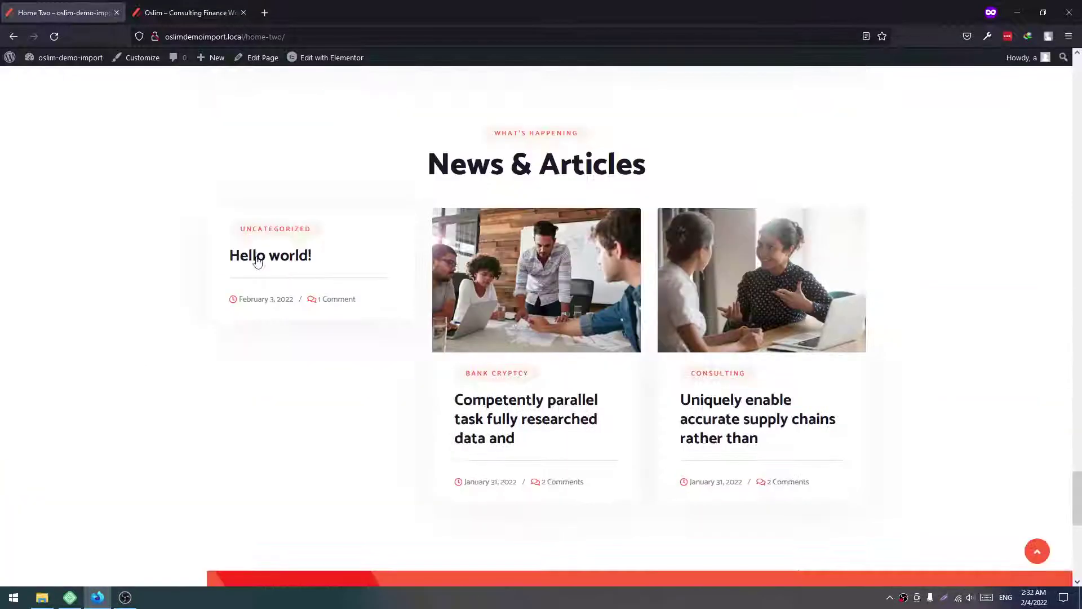
{"action": "scroll", "coordinate": [256, 261], "scroll_direction": "up", "scroll_amount": 2}
{"action": "scroll", "coordinate": [456, 245], "scroll_direction": "up", "scroll_amount": 6}
{"action": "scroll", "coordinate": [455, 245], "scroll_direction": "up", "scroll_amount": 6}
{"action": "scroll", "coordinate": [456, 240], "scroll_direction": "up", "scroll_amount": 5}
{"action": "scroll", "coordinate": [427, 230], "scroll_direction": "up", "scroll_amount": 5}
{"action": "scroll", "coordinate": [346, 140], "scroll_direction": "up", "scroll_amount": 2}
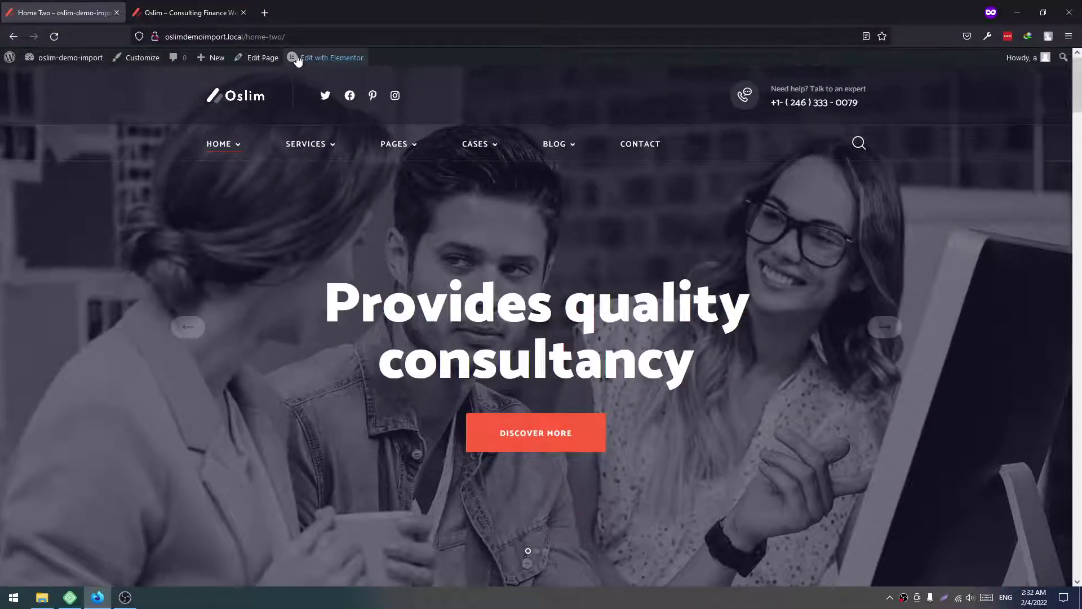
{"action": "mouse_move", "coordinate": [326, 58]}
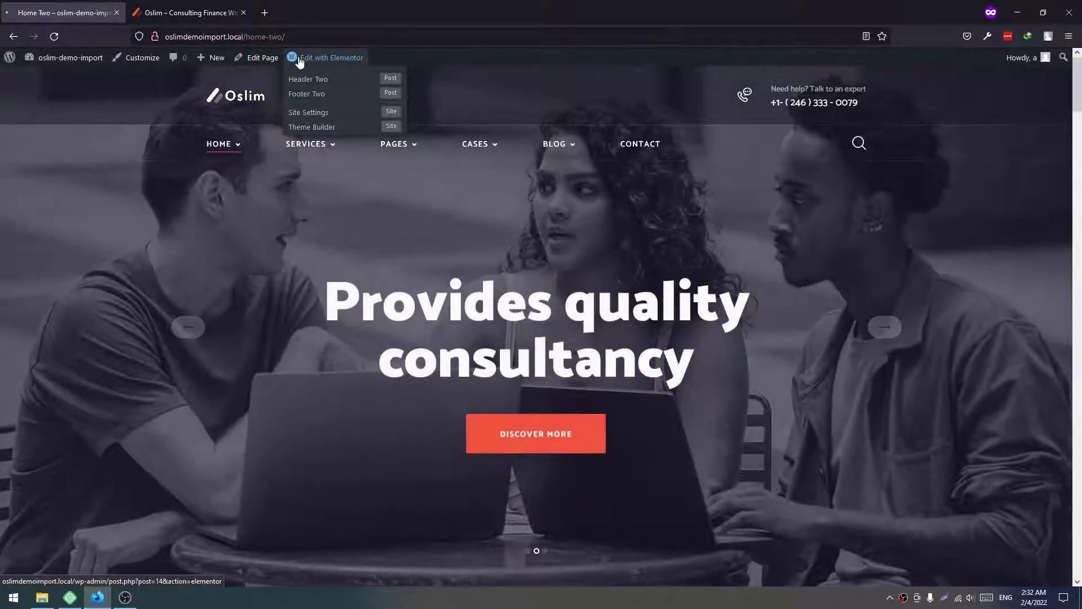
Select Home Two's hero slider in Elementor and try shorter and longer AutoPlay Delay values.
{"action": "left_click", "coordinate": [299, 60]}
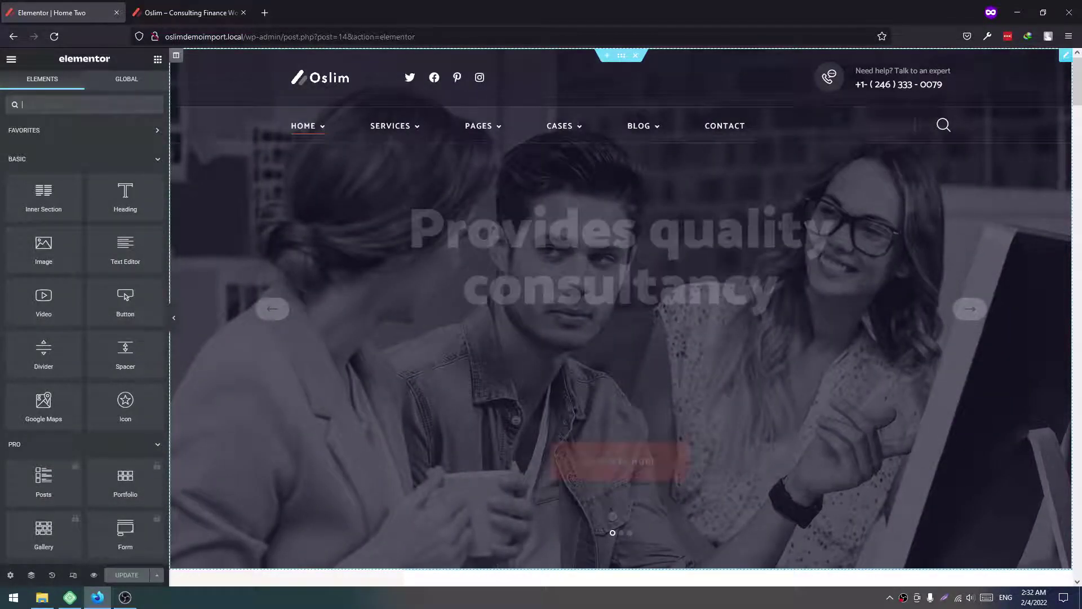
{"action": "left_click", "coordinate": [432, 191]}
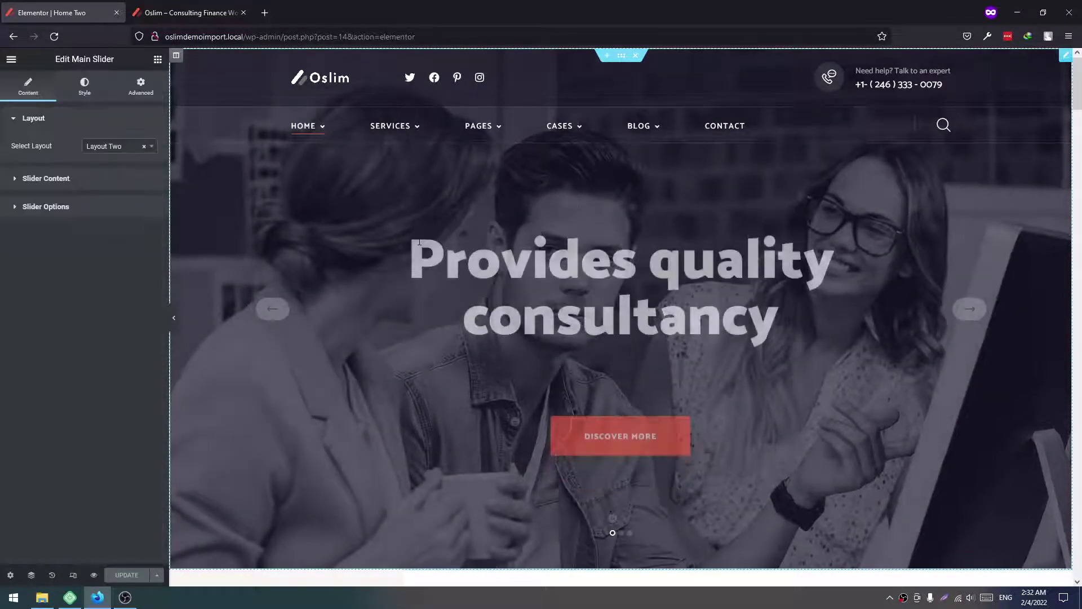
{"action": "left_click", "coordinate": [45, 206]}
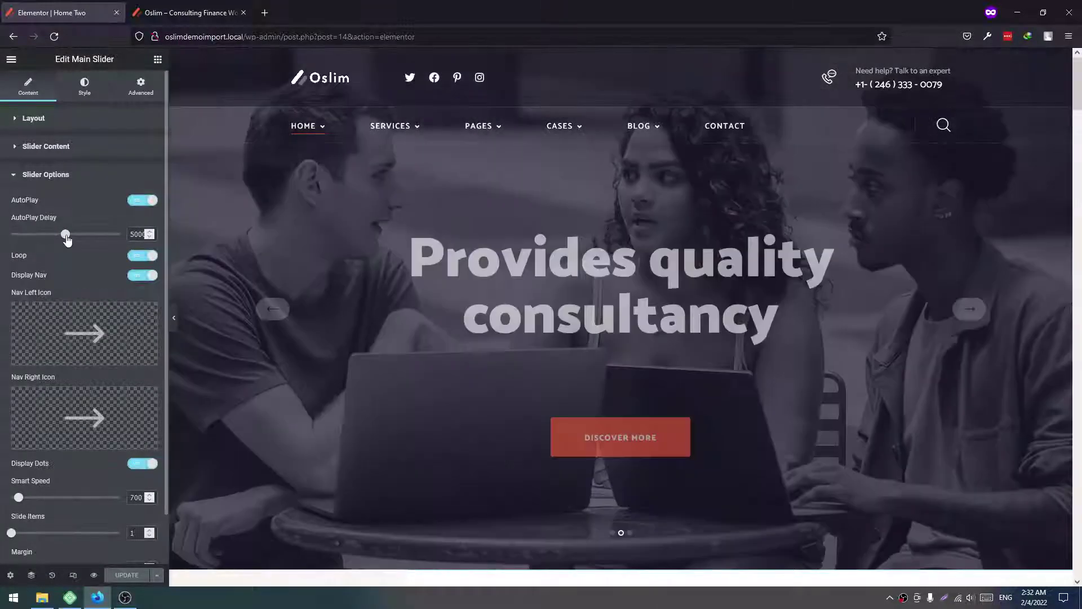
{"action": "left_click_drag", "start_coordinate": [67, 234], "coordinate": [30, 235]}
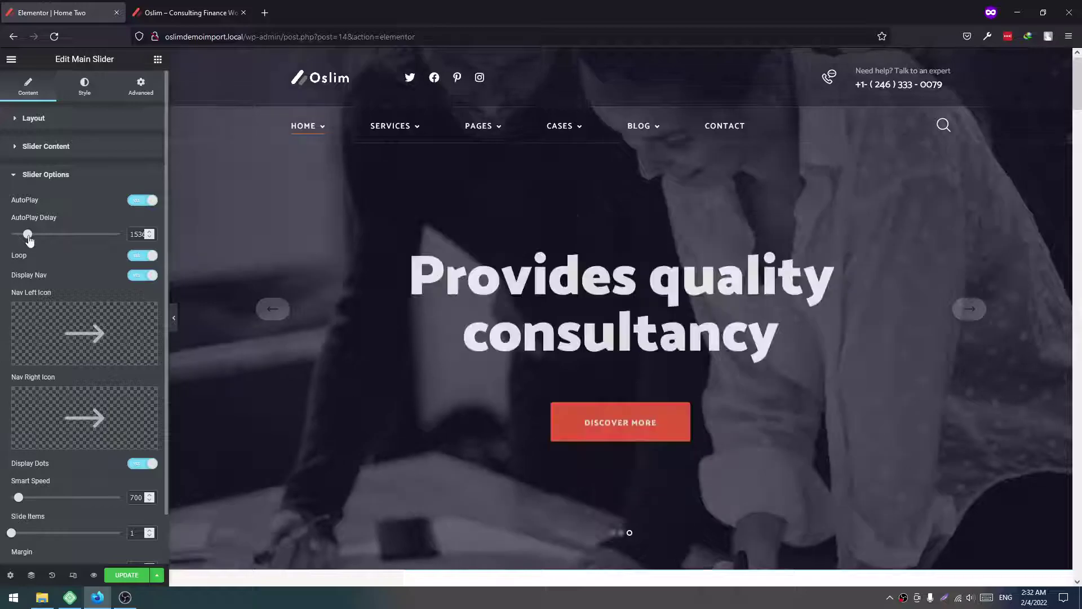
{"action": "left_click_drag", "start_coordinate": [28, 235], "coordinate": [48, 235]}
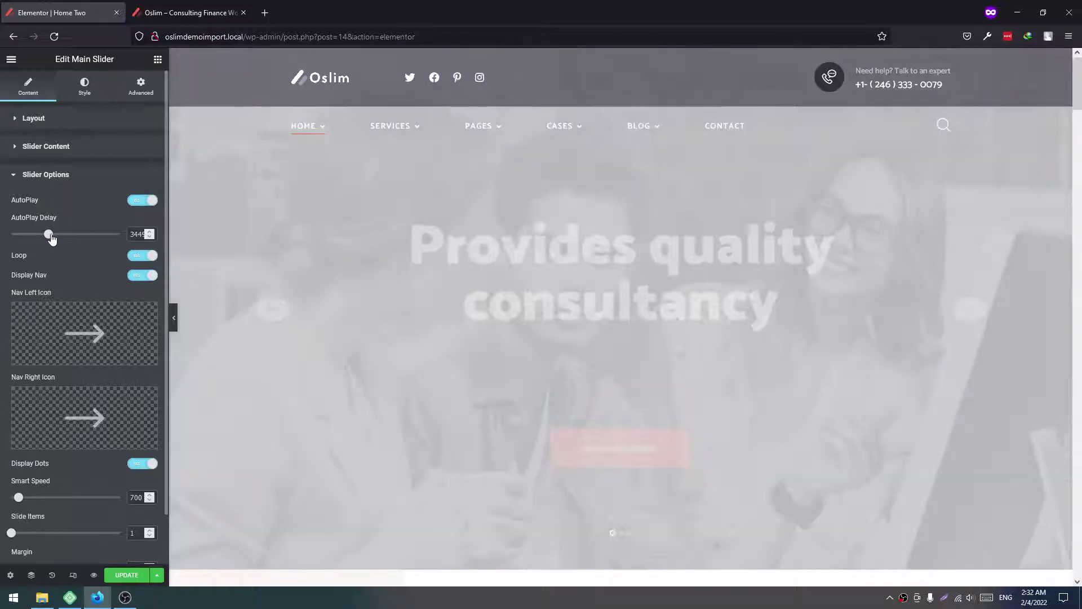
Turn slider AutoPlay and Loop off, step through slides, then restore Loop and ~5000 delay.
{"action": "left_click_drag", "start_coordinate": [49, 234], "coordinate": [52, 235]}
{"action": "left_click", "coordinate": [142, 200]}
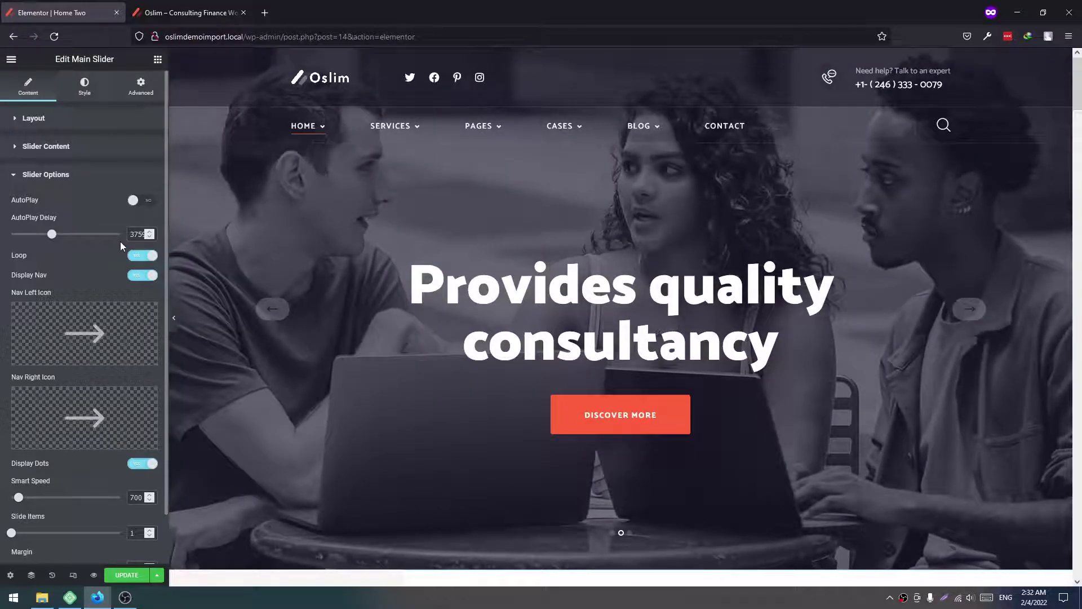
{"action": "left_click", "coordinate": [142, 255]}
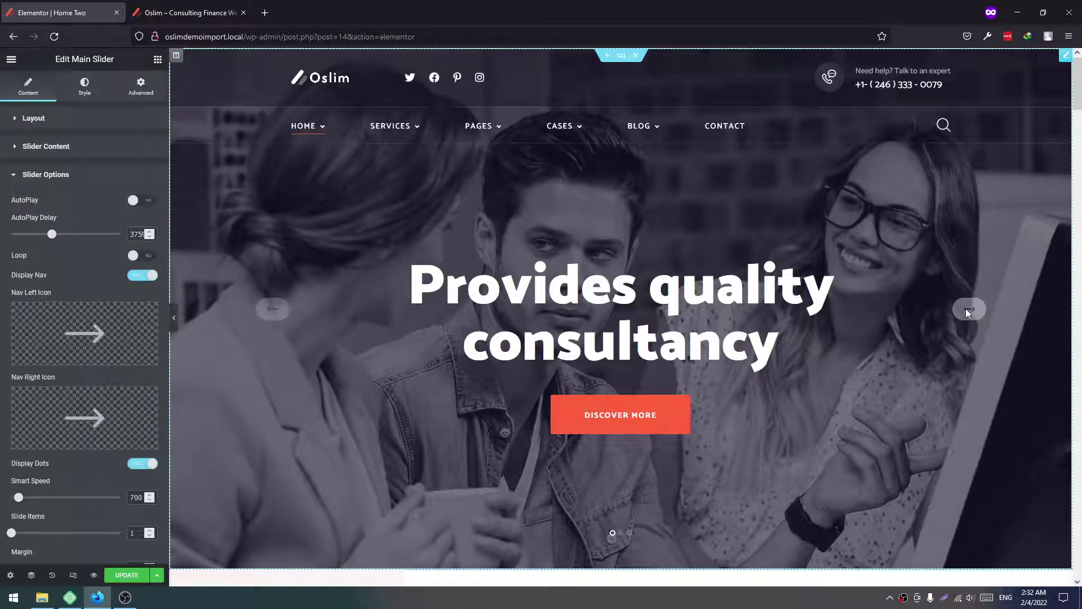
{"action": "left_click", "coordinate": [967, 309]}
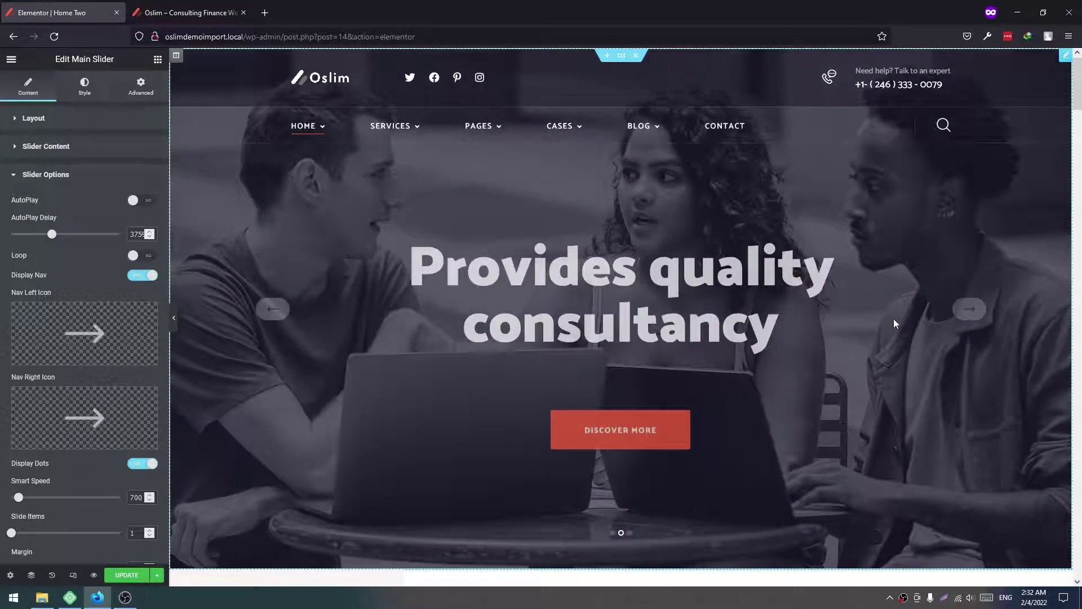
{"action": "left_click", "coordinate": [968, 311]}
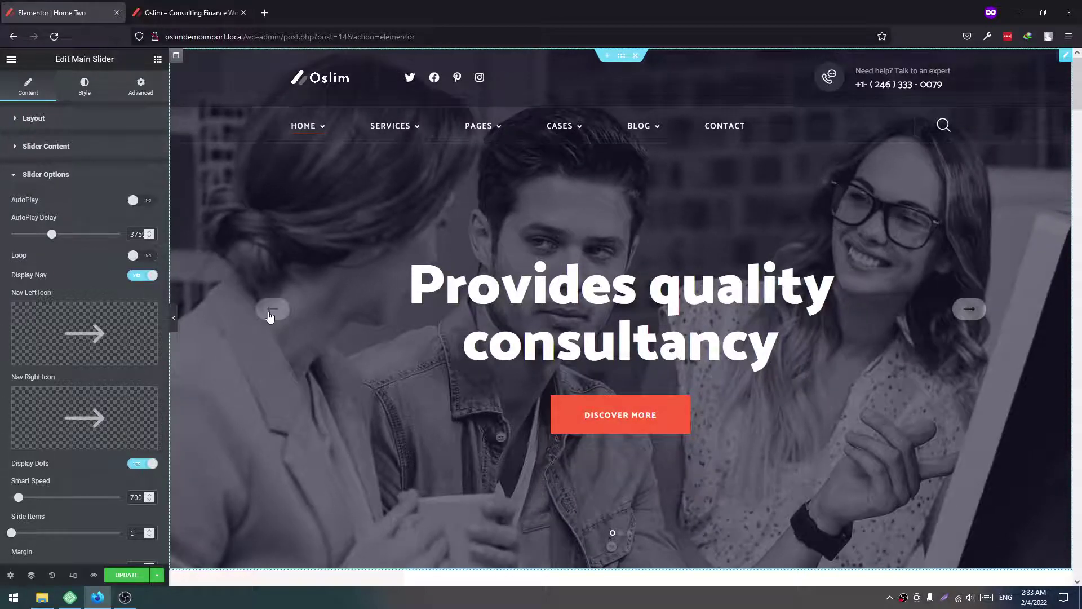
{"action": "left_click", "coordinate": [133, 256]}
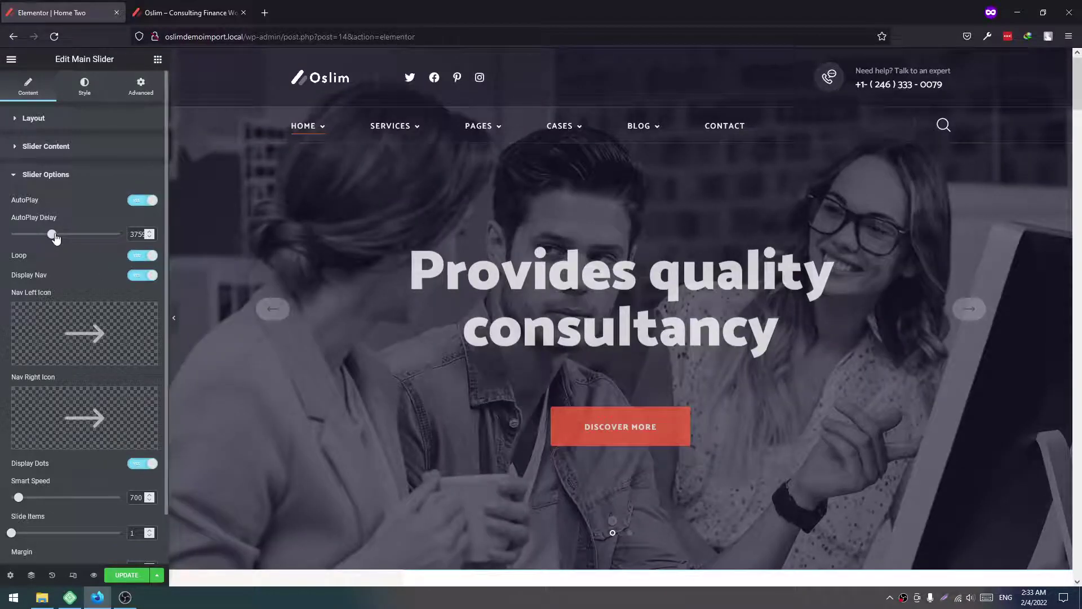
{"action": "left_click_drag", "start_coordinate": [54, 235], "coordinate": [65, 235]}
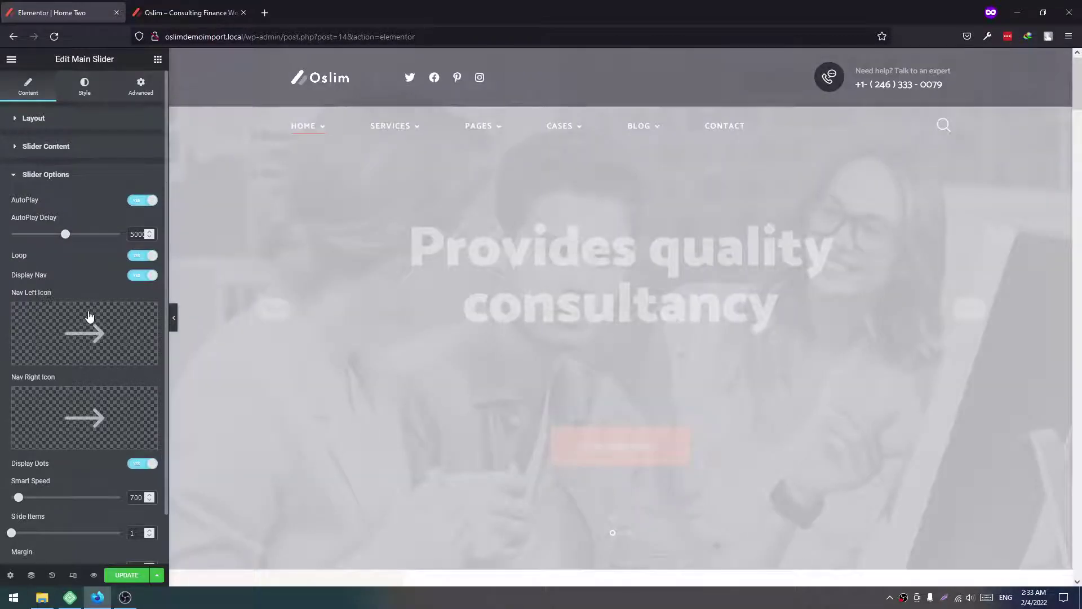
{"action": "scroll", "coordinate": [90, 317], "scroll_direction": "down", "scroll_amount": 1}
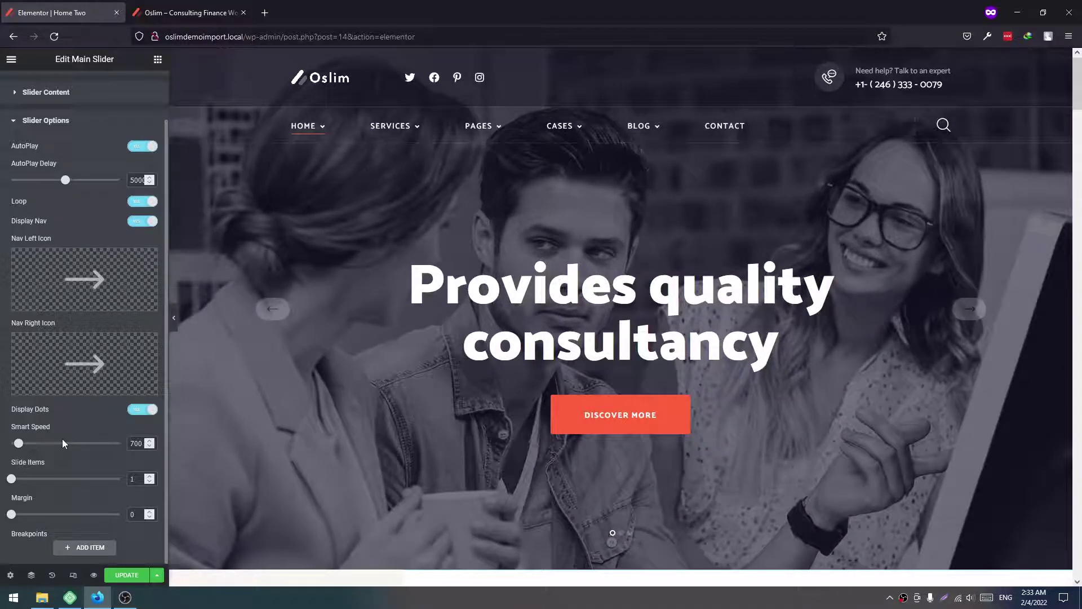
{"action": "scroll", "coordinate": [85, 339], "scroll_direction": "up", "scroll_amount": 1}
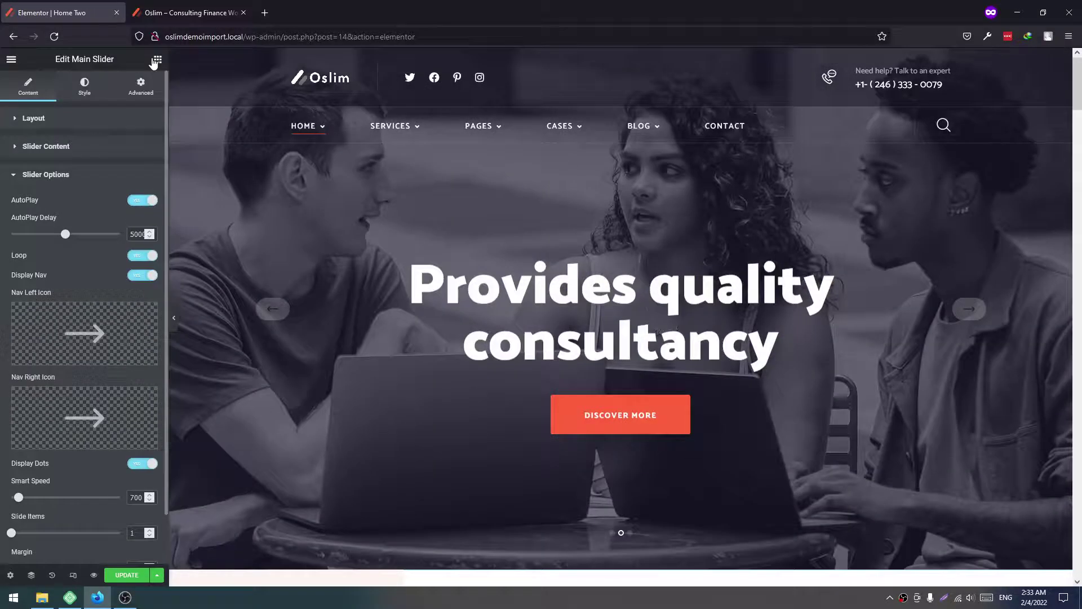
{"action": "scroll", "coordinate": [395, 273], "scroll_direction": "down", "scroll_amount": 8}
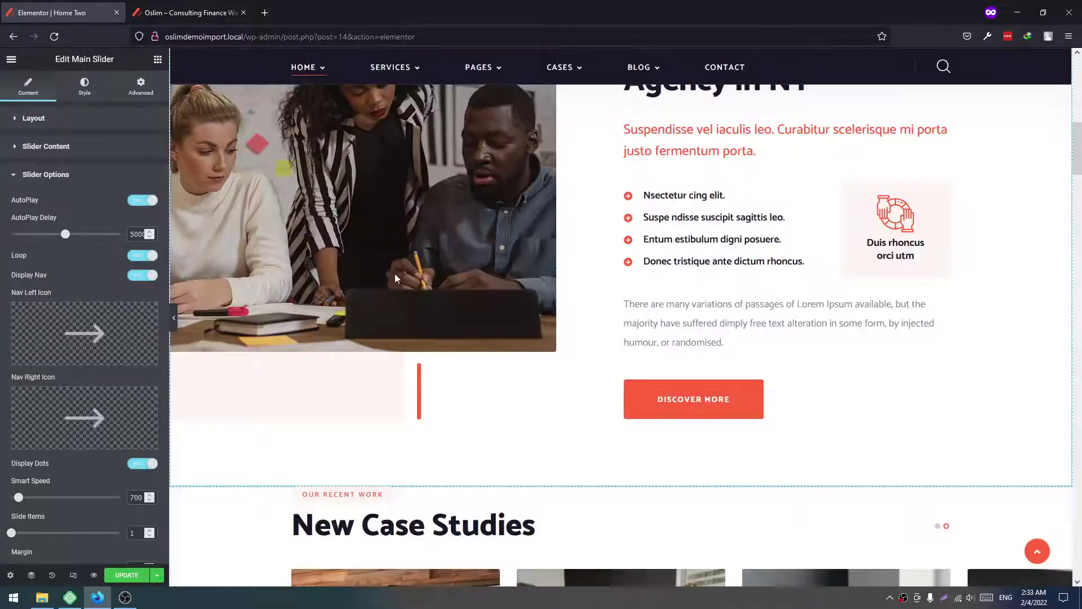
Browse the About section's Content fields and close the Icon Library without choosing an icon.
{"action": "left_click", "coordinate": [395, 273]}
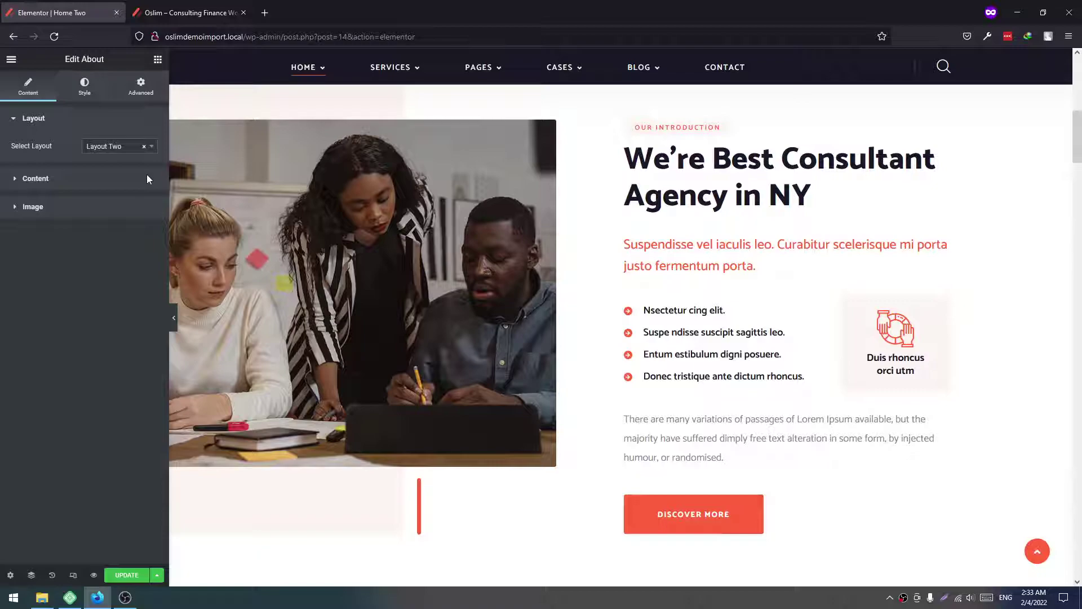
{"action": "left_click", "coordinate": [146, 178]}
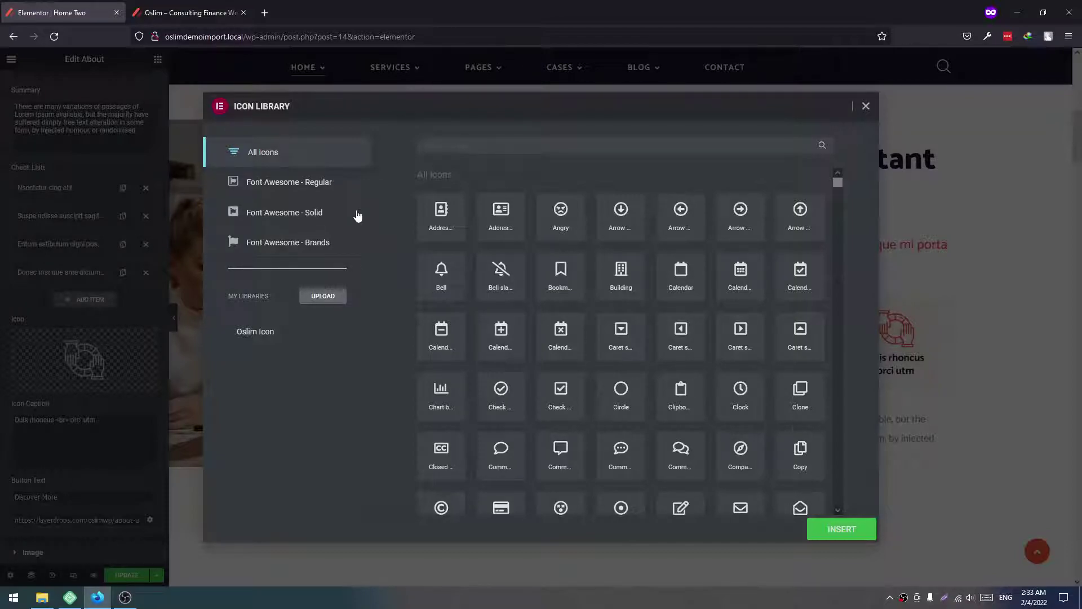
{"action": "scroll", "coordinate": [621, 339], "scroll_direction": "down", "scroll_amount": 10}
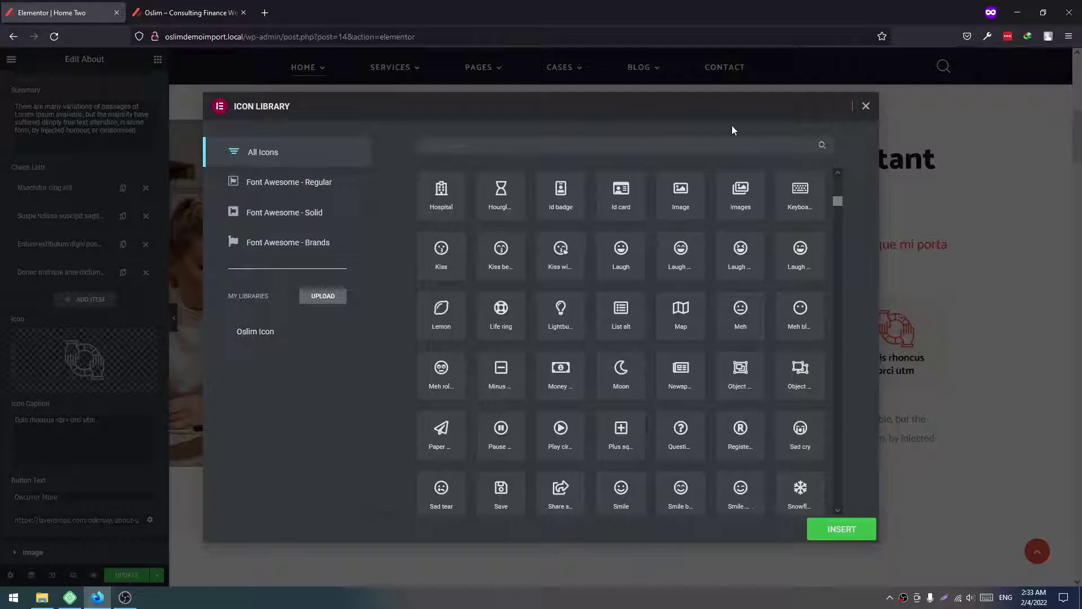
{"action": "key", "text": "Escape"}
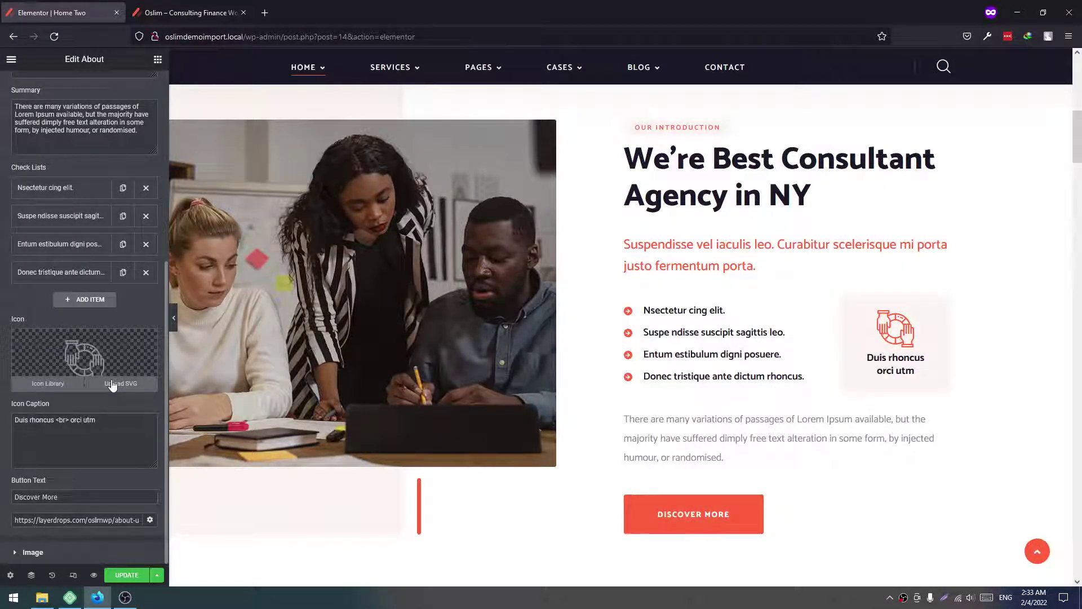
{"action": "scroll", "coordinate": [355, 417], "scroll_direction": "down", "scroll_amount": 6}
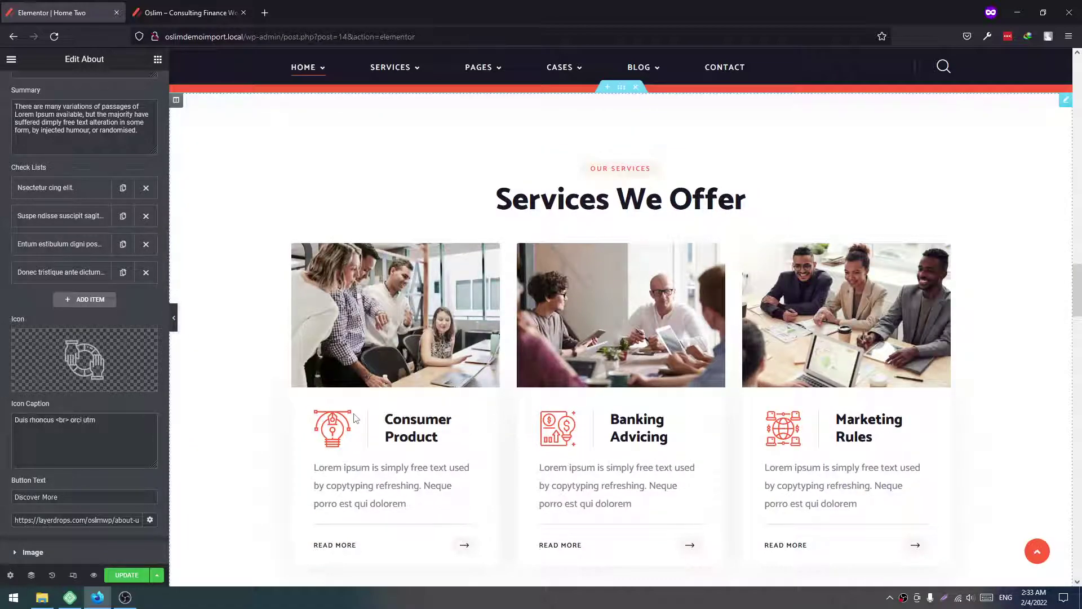
{"action": "scroll", "coordinate": [355, 415], "scroll_direction": "down", "scroll_amount": 8}
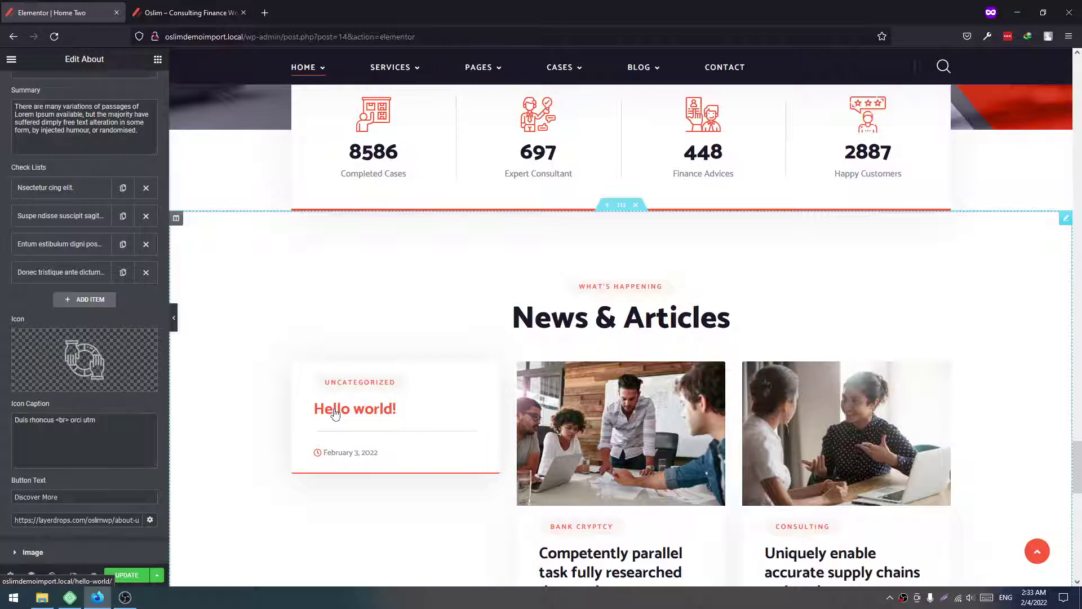
{"action": "scroll", "coordinate": [334, 413], "scroll_direction": "down", "scroll_amount": 8}
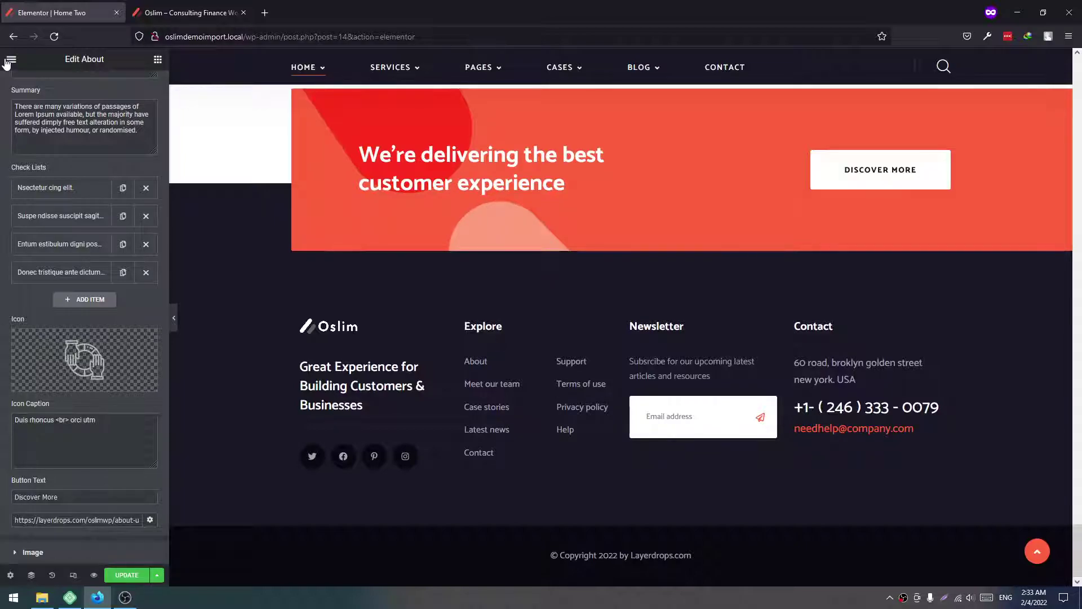
Leave Elementor for the dashboard without saving and dismiss the block editor welcome tour.
{"action": "left_click", "coordinate": [10, 61]}
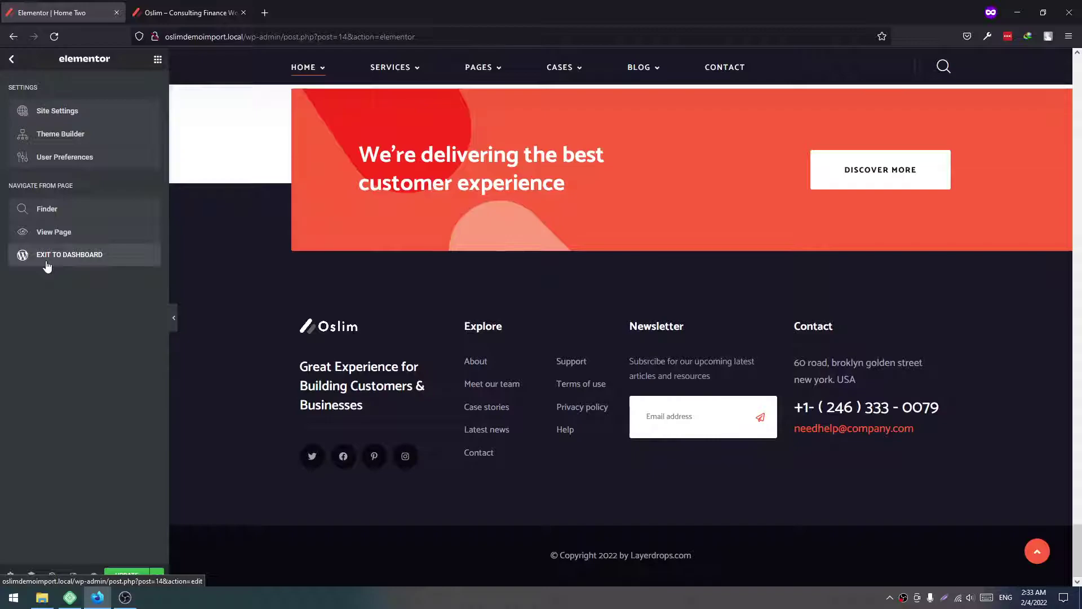
{"action": "left_click", "coordinate": [47, 258]}
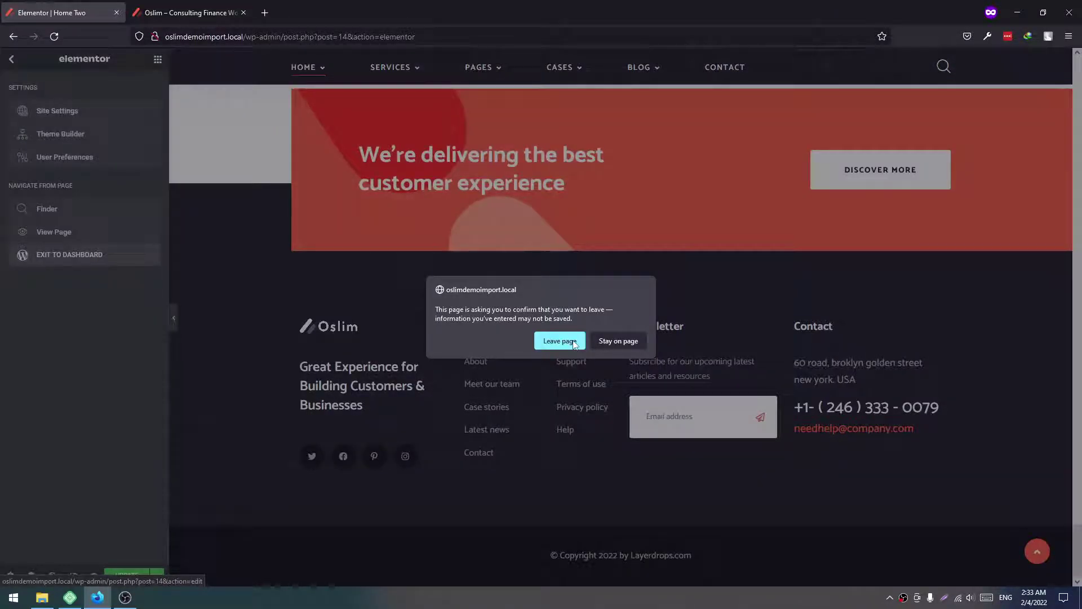
{"action": "left_click", "coordinate": [559, 341]}
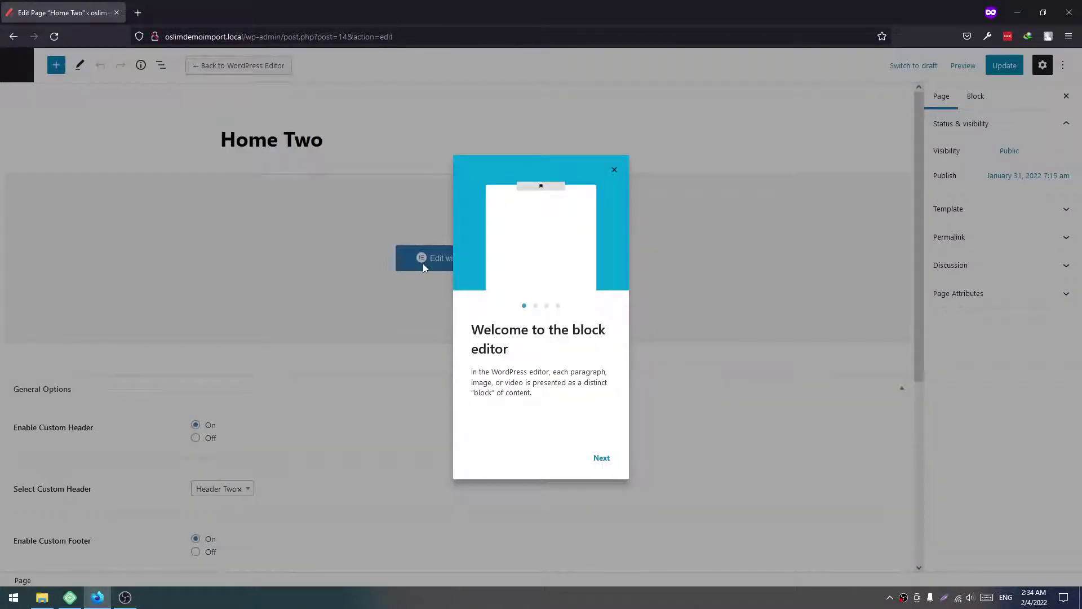
{"action": "left_click", "coordinate": [423, 263]}
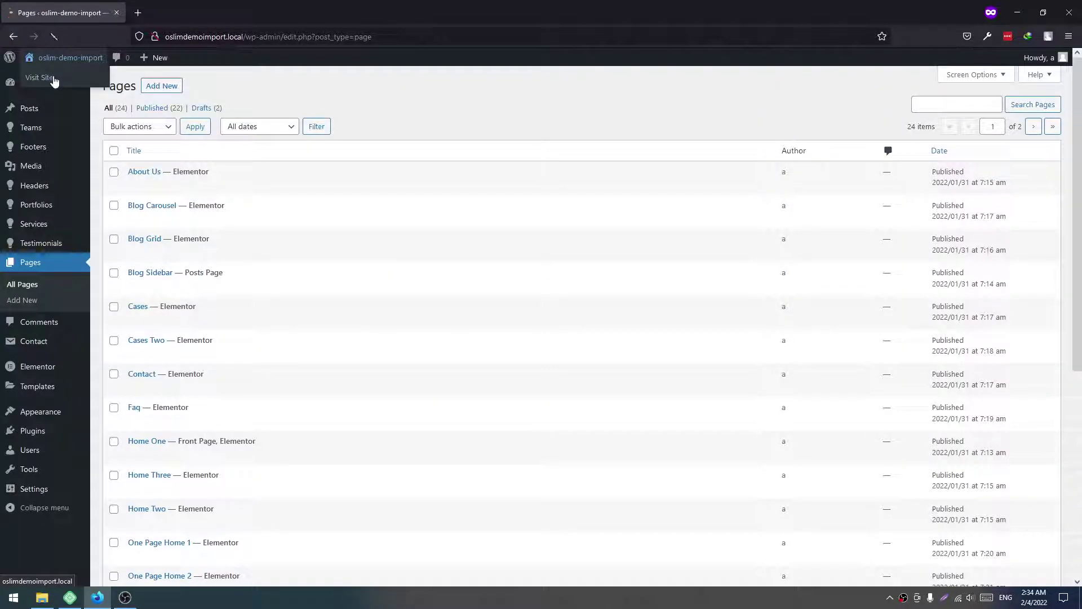
From the site front end, open the Customizer's Oslim Options section.
{"action": "left_click", "coordinate": [40, 78]}
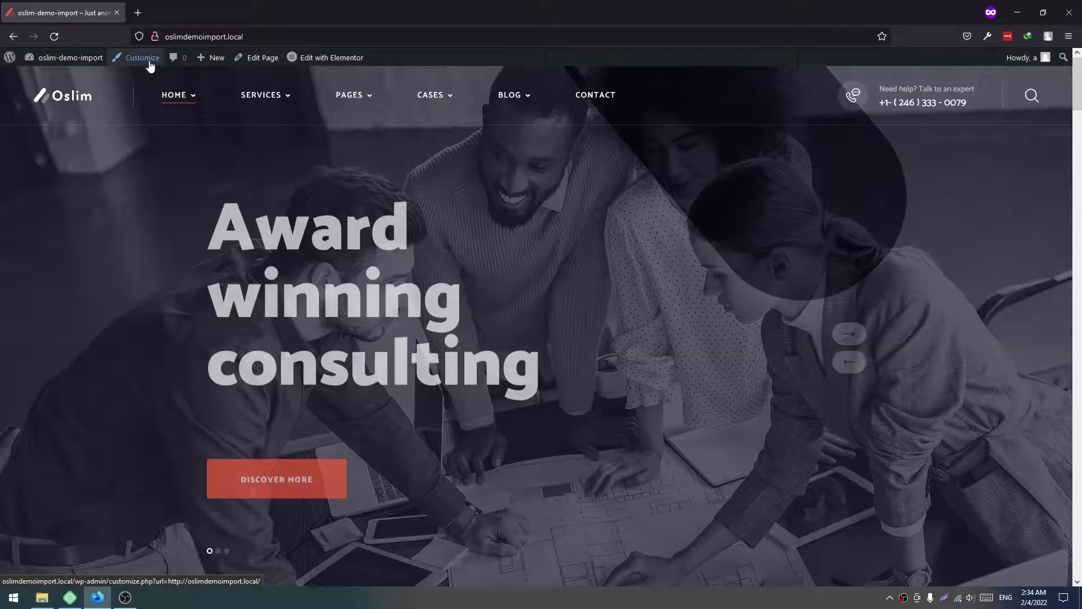
{"action": "left_click", "coordinate": [142, 58]}
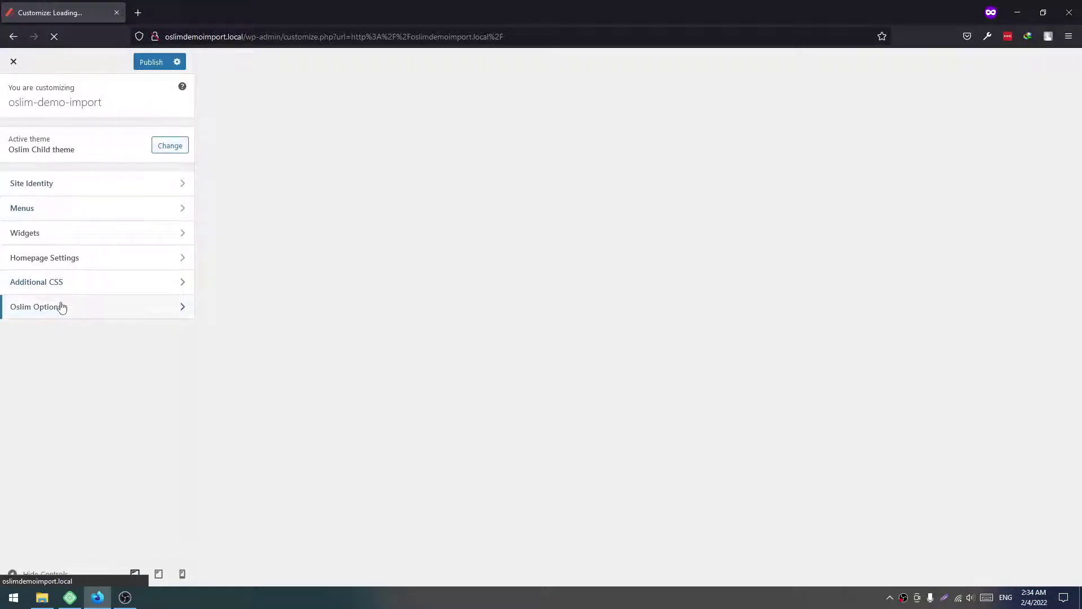
{"action": "left_click", "coordinate": [59, 306]}
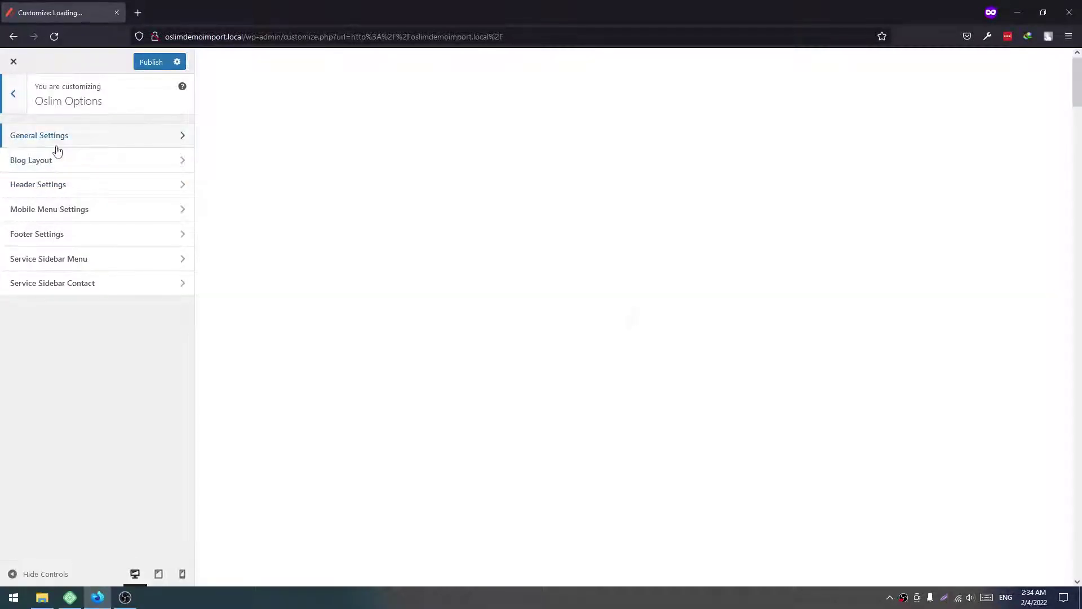
Try red #dd3333 as the theme base color, then reset it to default orange #ff613c.
{"action": "left_click", "coordinate": [39, 135]}
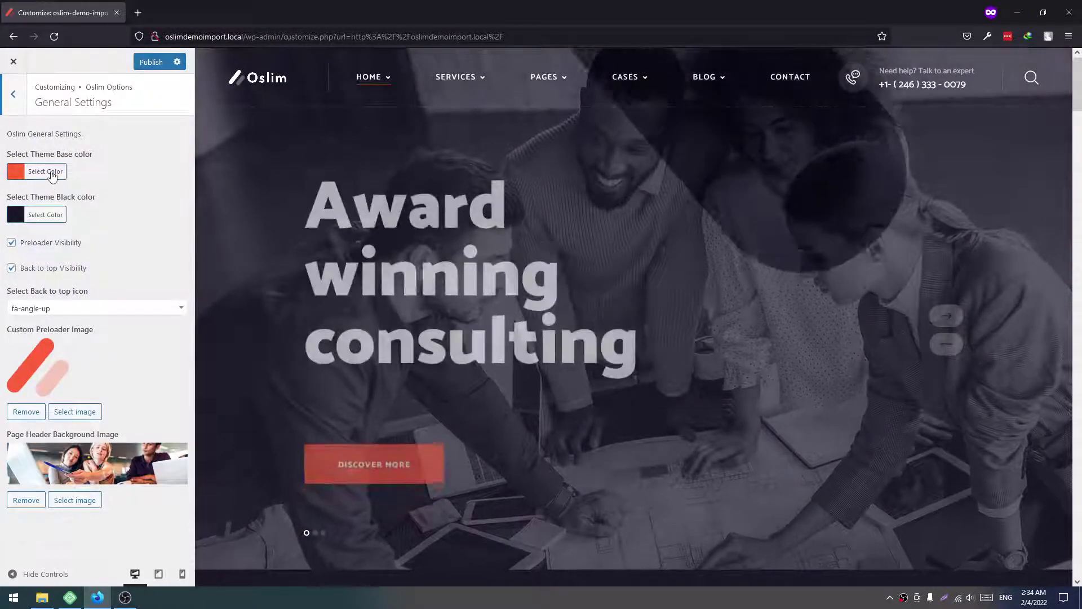
{"action": "left_click", "coordinate": [38, 171]}
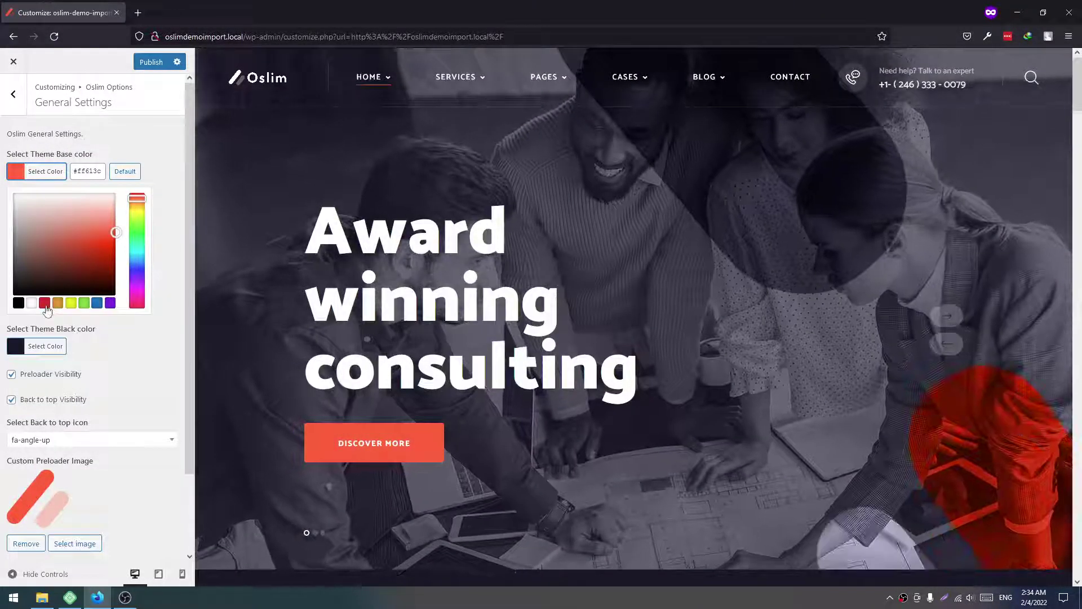
{"action": "left_click", "coordinate": [45, 304]}
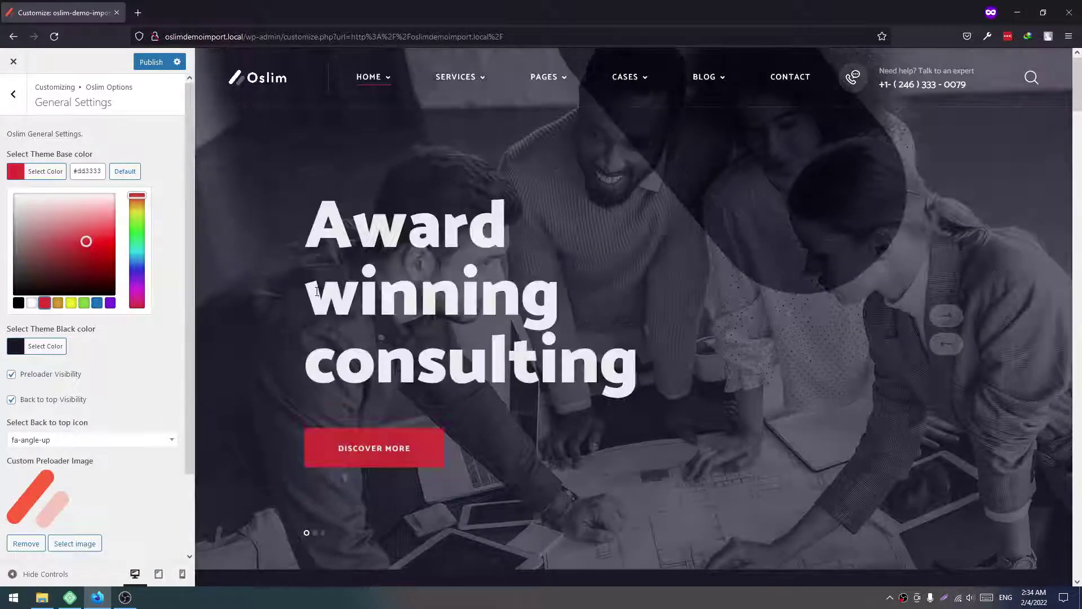
{"action": "scroll", "coordinate": [634, 338], "scroll_direction": "down", "scroll_amount": 5}
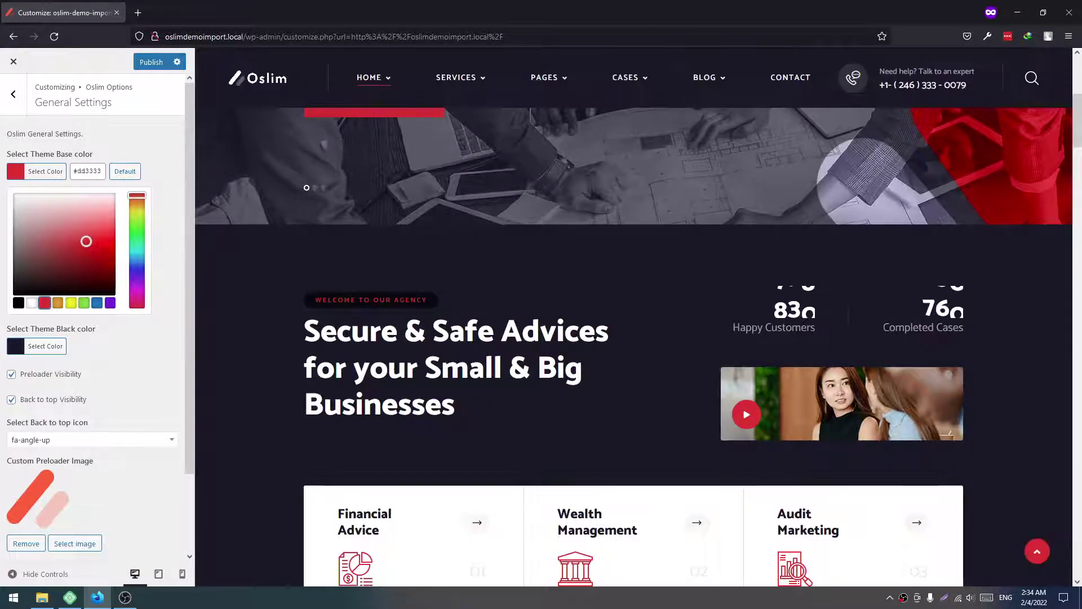
{"action": "scroll", "coordinate": [435, 376], "scroll_direction": "down", "scroll_amount": 5}
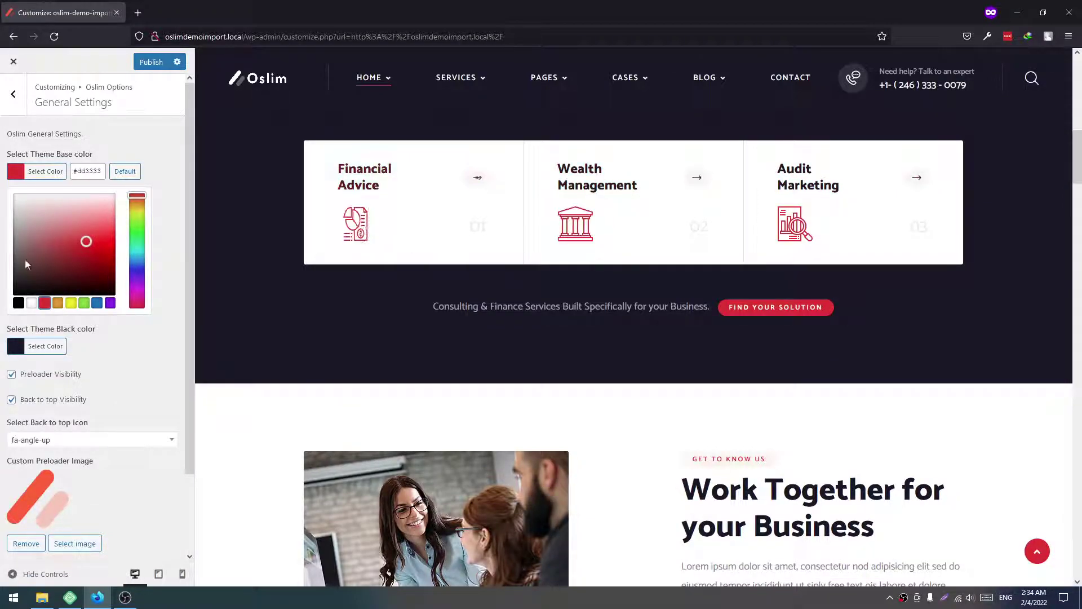
{"action": "left_click", "coordinate": [124, 171]}
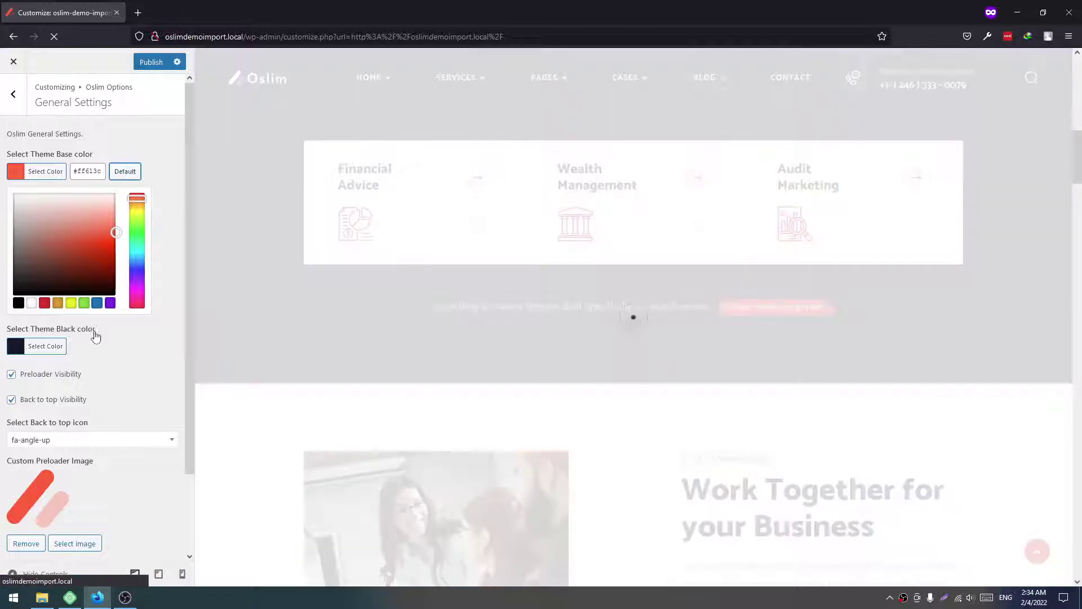
{"action": "scroll", "coordinate": [85, 350], "scroll_direction": "down", "scroll_amount": 2}
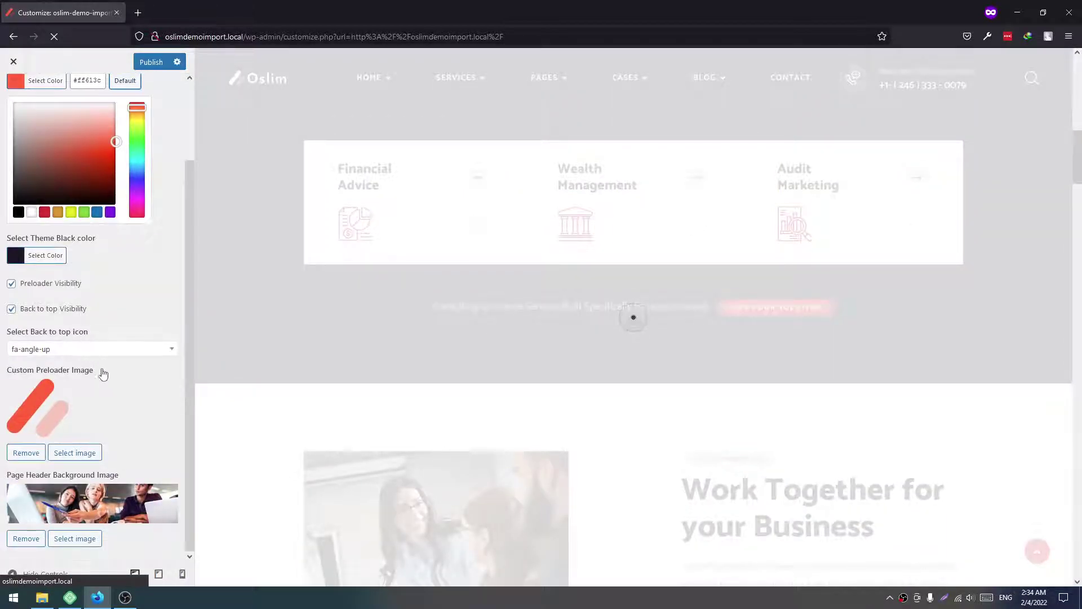
{"action": "scroll", "coordinate": [110, 347], "scroll_direction": "up", "scroll_amount": 2}
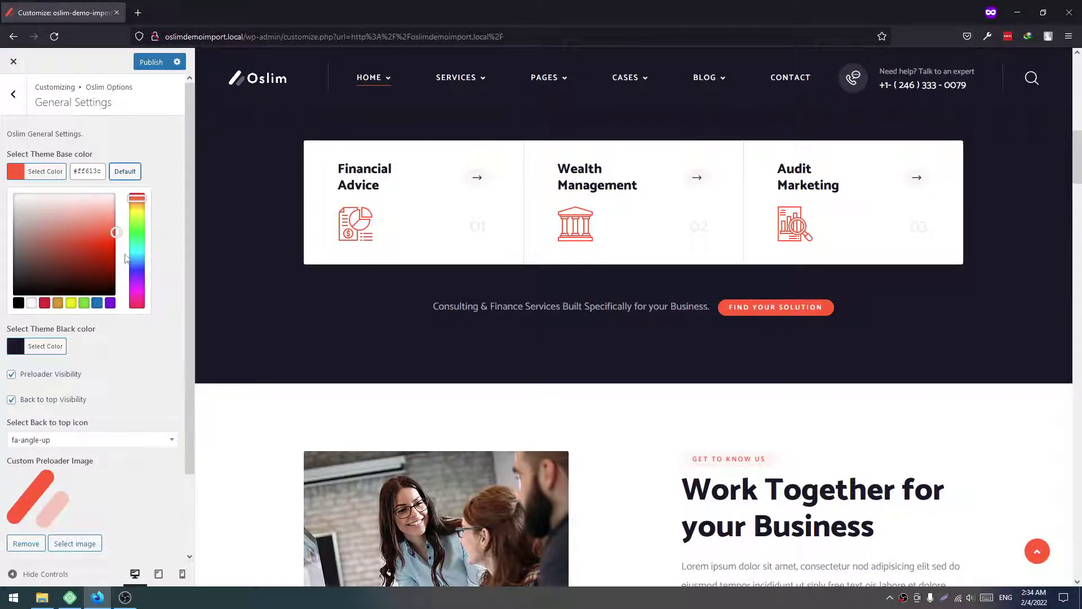
{"action": "scroll", "coordinate": [602, 395], "scroll_direction": "down", "scroll_amount": 5}
{"action": "scroll", "coordinate": [601, 395], "scroll_direction": "down", "scroll_amount": 5}
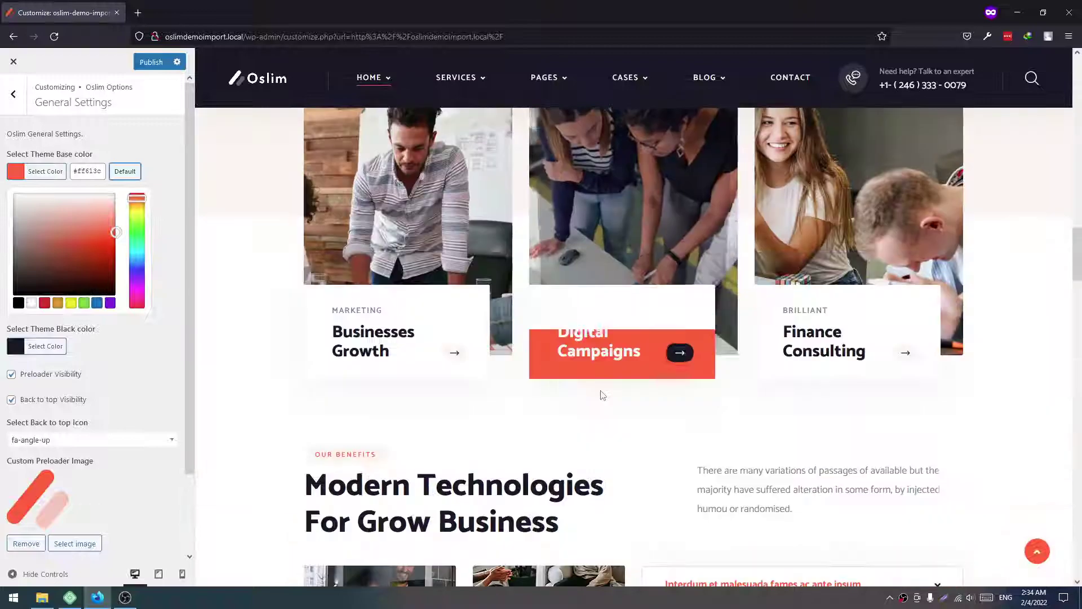
{"action": "scroll", "coordinate": [602, 394], "scroll_direction": "down", "scroll_amount": 5}
{"action": "scroll", "coordinate": [602, 395], "scroll_direction": "down", "scroll_amount": 5}
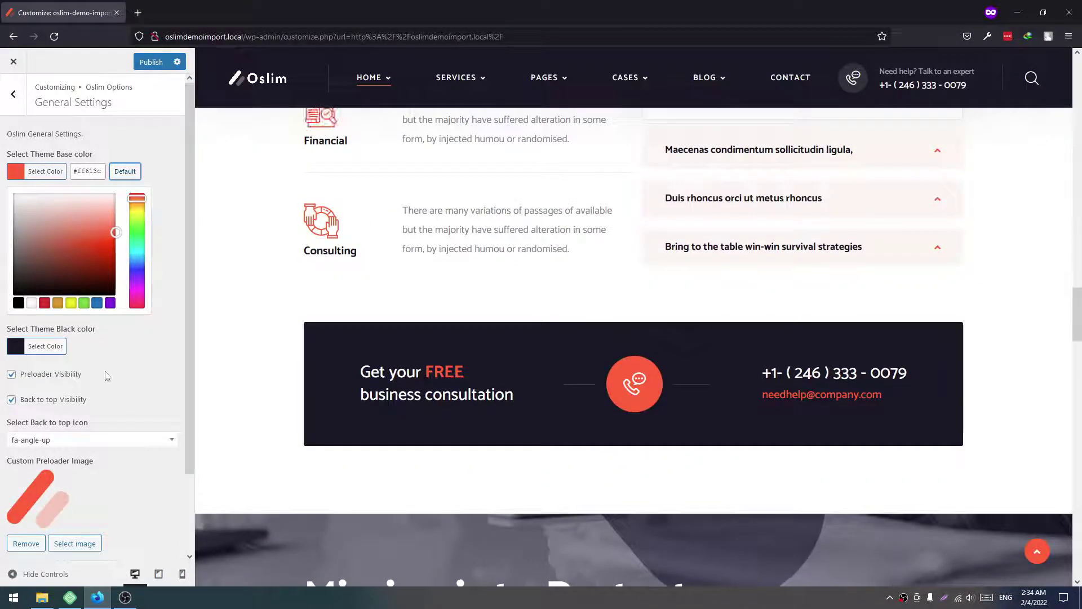
{"action": "scroll", "coordinate": [100, 382], "scroll_direction": "down", "scroll_amount": 3}
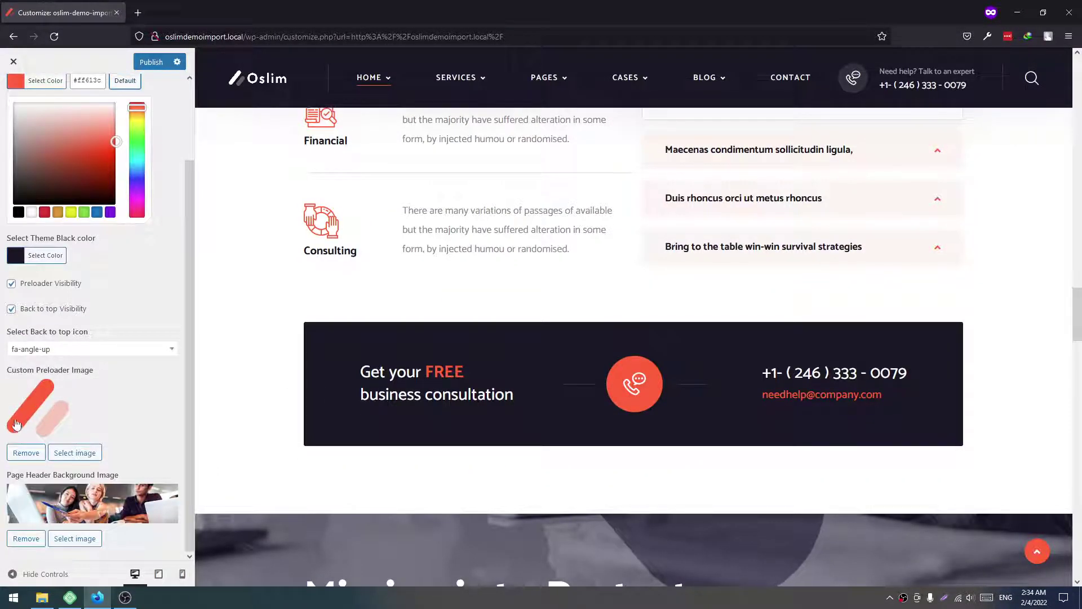
Turn off preloader visibility and open Services One in a new tab.
{"action": "left_click", "coordinate": [49, 284]}
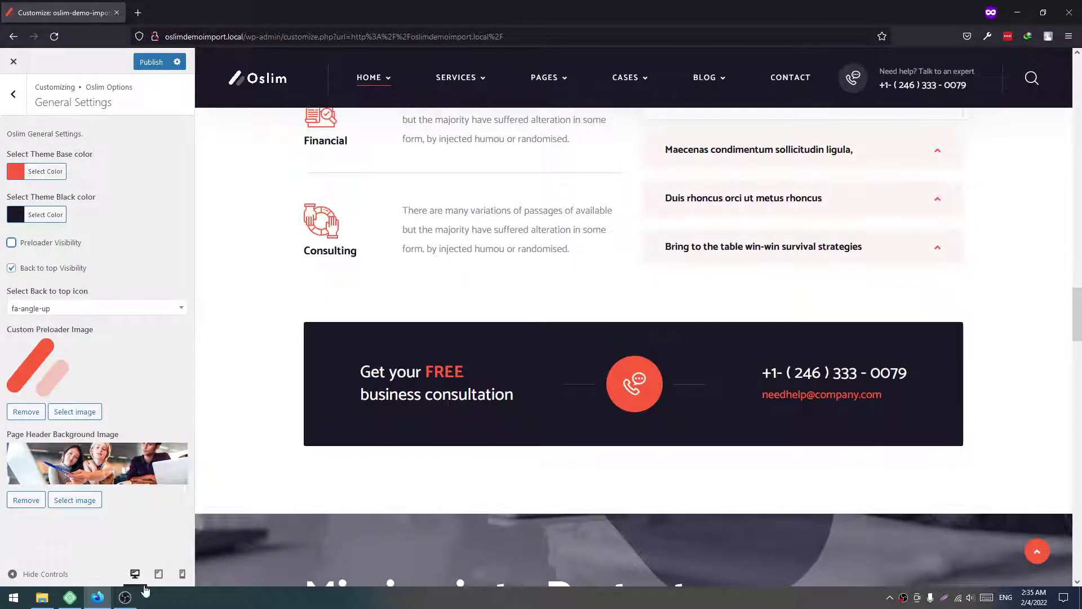
{"action": "scroll", "coordinate": [280, 279], "scroll_direction": "up", "scroll_amount": 5}
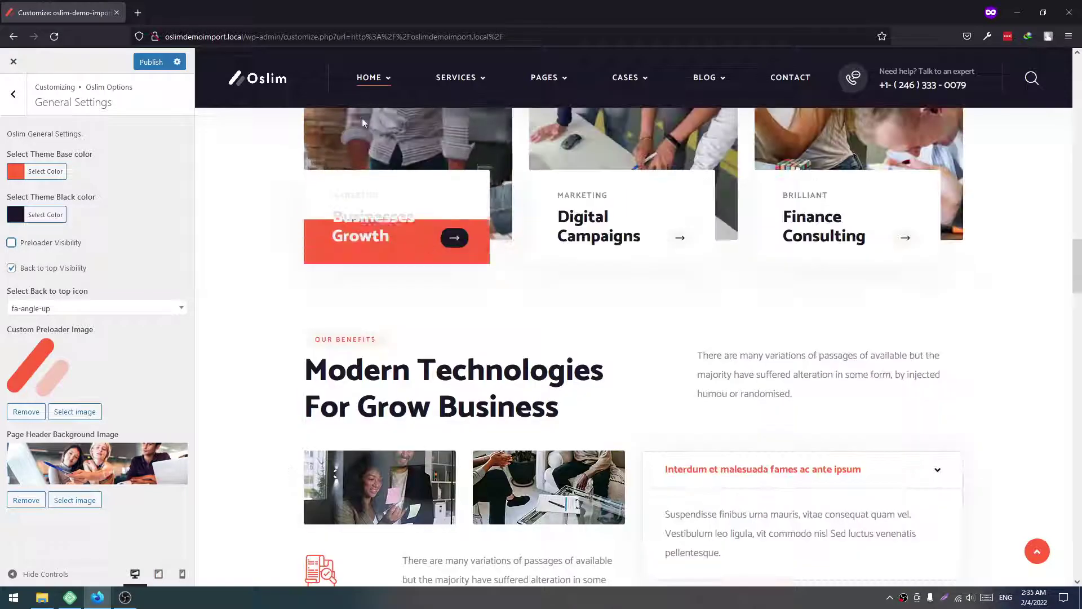
{"action": "scroll", "coordinate": [279, 279], "scroll_direction": "up", "scroll_amount": 3}
{"action": "mouse_move", "coordinate": [460, 77]}
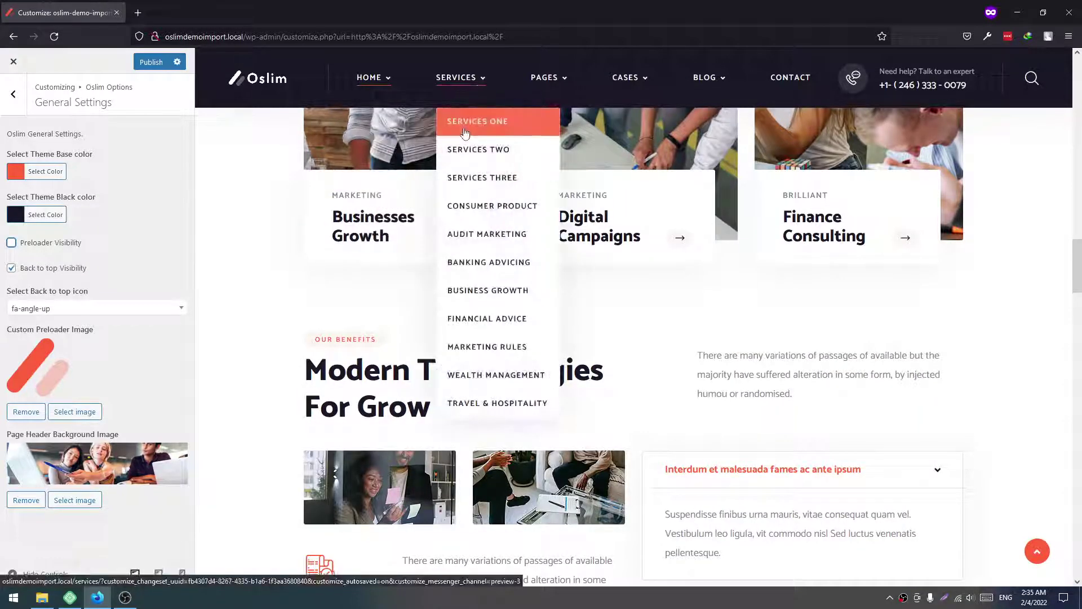
{"action": "middle_click", "coordinate": [473, 125]}
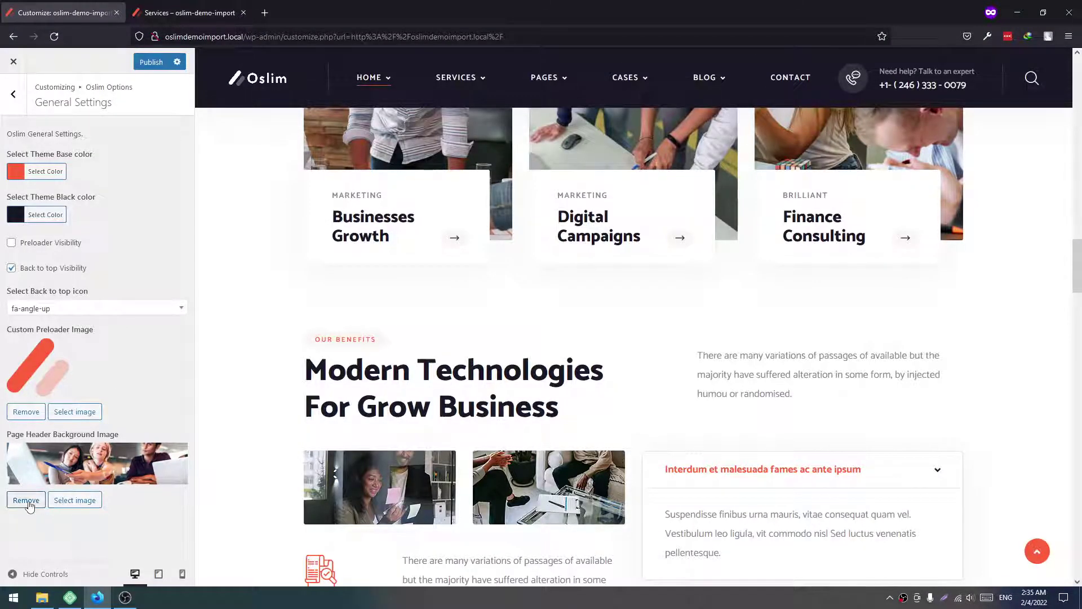
Remove the page header background image and check the Services tab before returning.
{"action": "left_click", "coordinate": [26, 499]}
{"action": "left_click", "coordinate": [190, 13]}
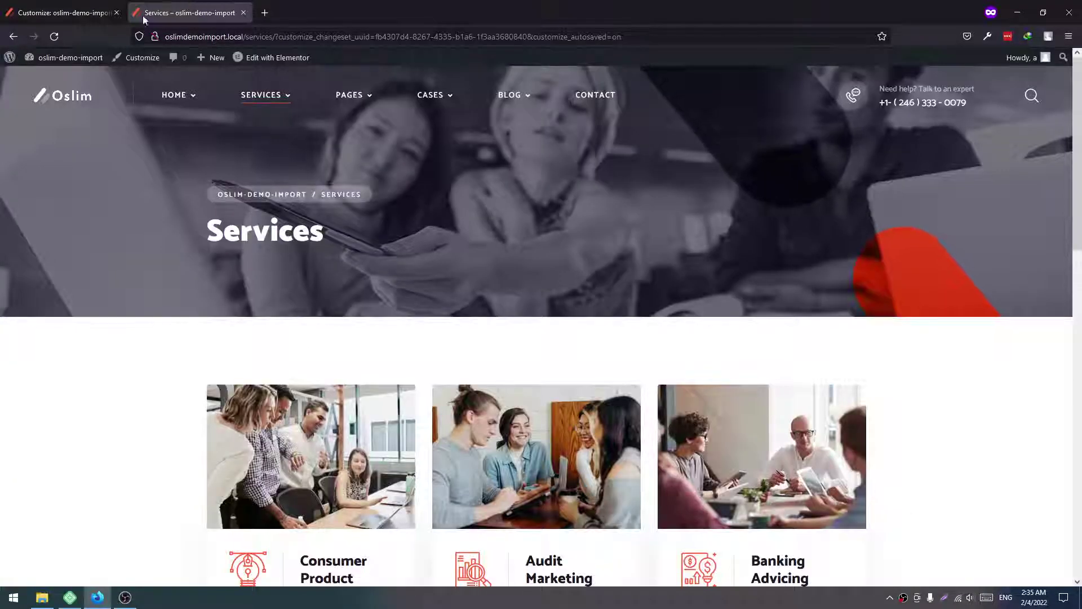
{"action": "left_click", "coordinate": [60, 13]}
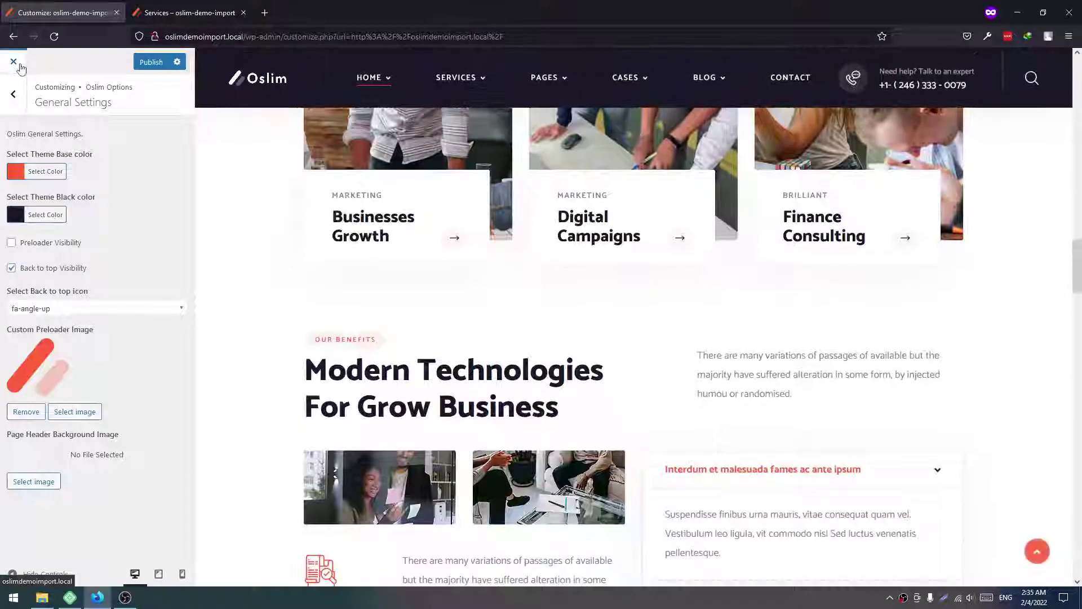
Leave the Customizer without publishing changes and view the Services page tab.
{"action": "left_click", "coordinate": [13, 62]}
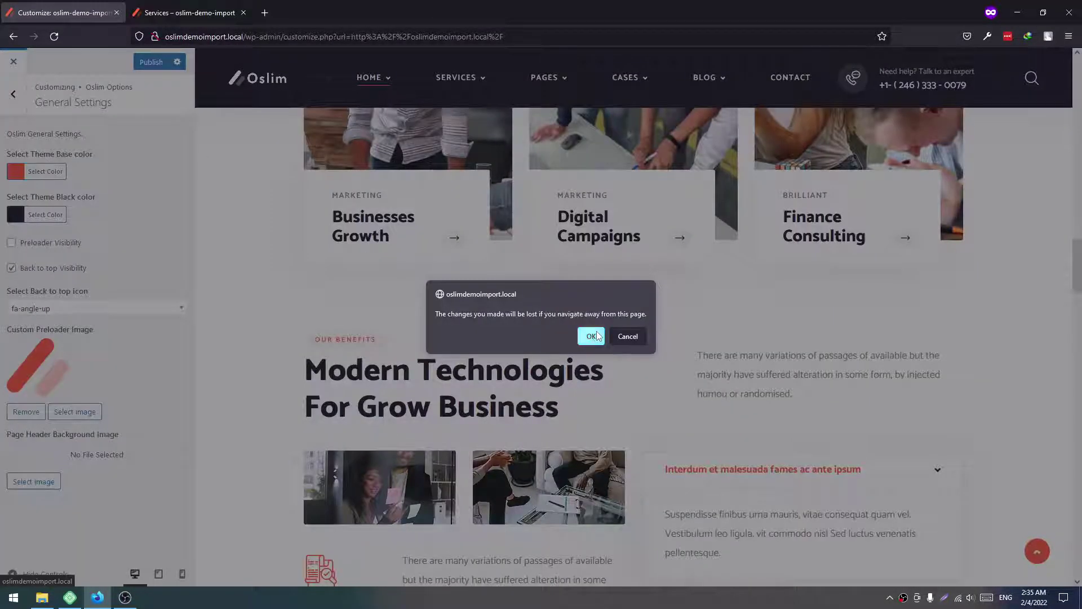
{"action": "left_click", "coordinate": [626, 337]}
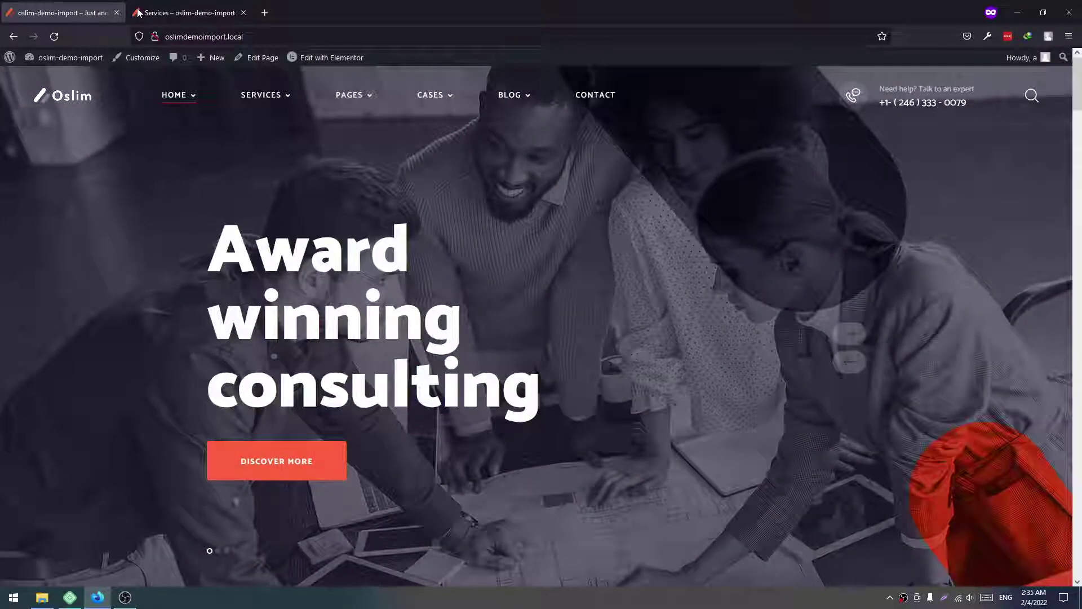
{"action": "left_click", "coordinate": [177, 12]}
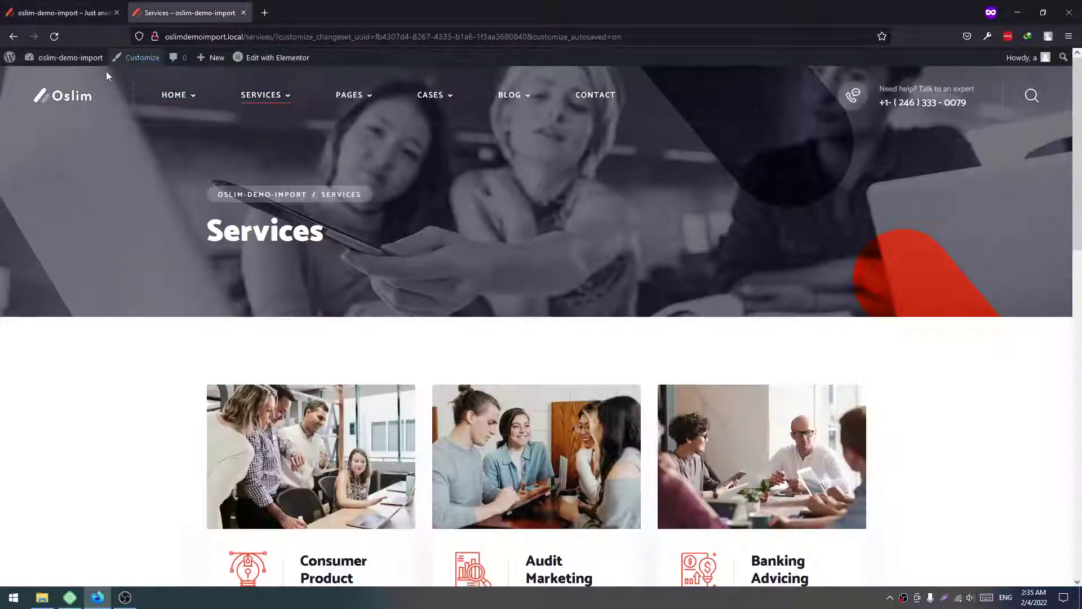
{"action": "scroll", "coordinate": [292, 406], "scroll_direction": "down", "scroll_amount": 5}
{"action": "scroll", "coordinate": [292, 406], "scroll_direction": "down", "scroll_amount": 4}
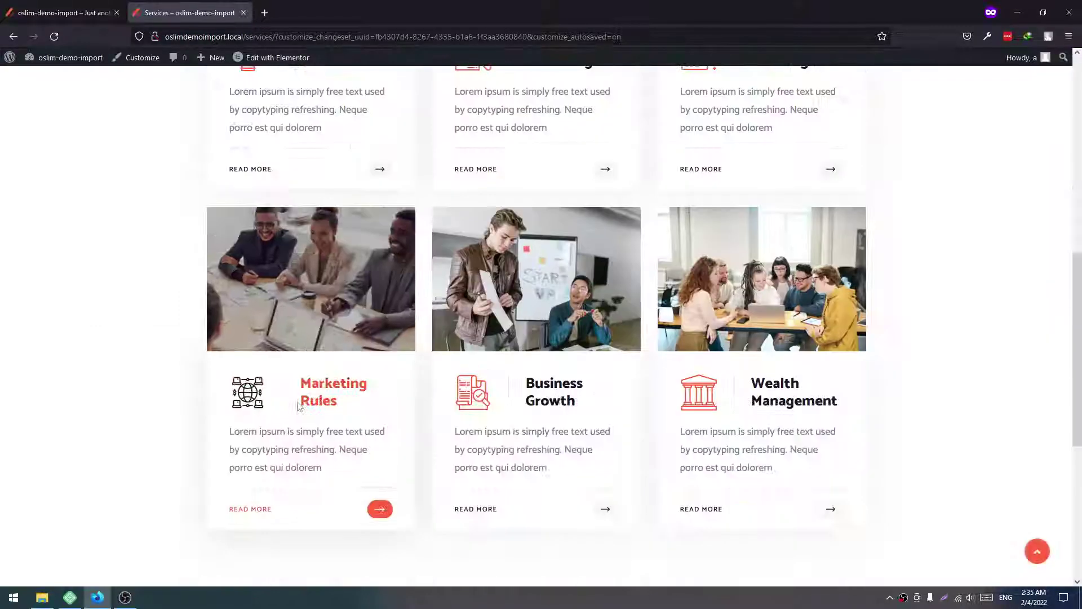
{"action": "scroll", "coordinate": [296, 401], "scroll_direction": "down", "scroll_amount": 3}
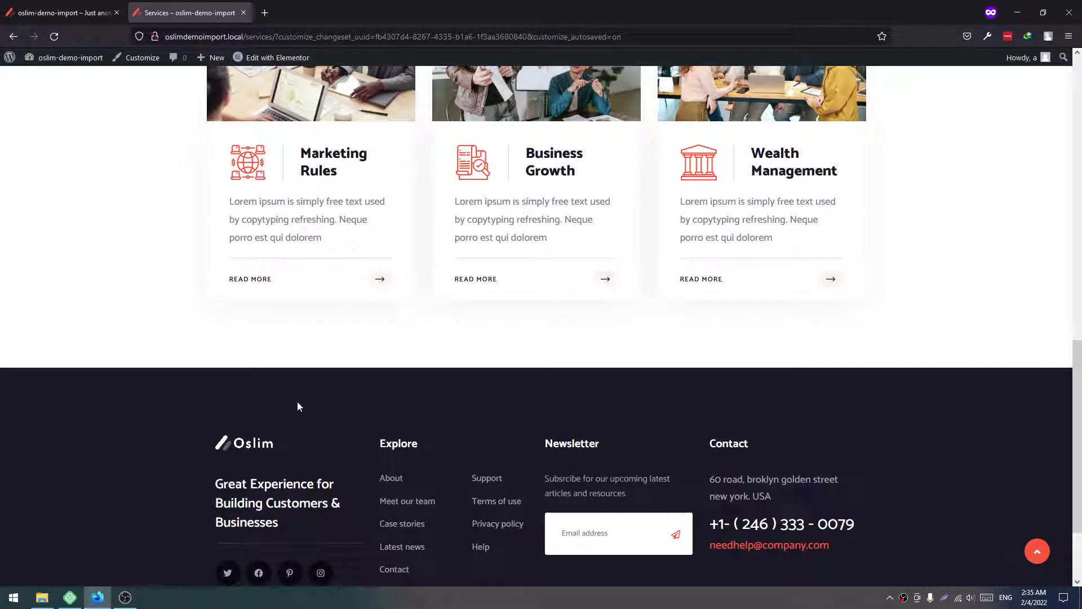